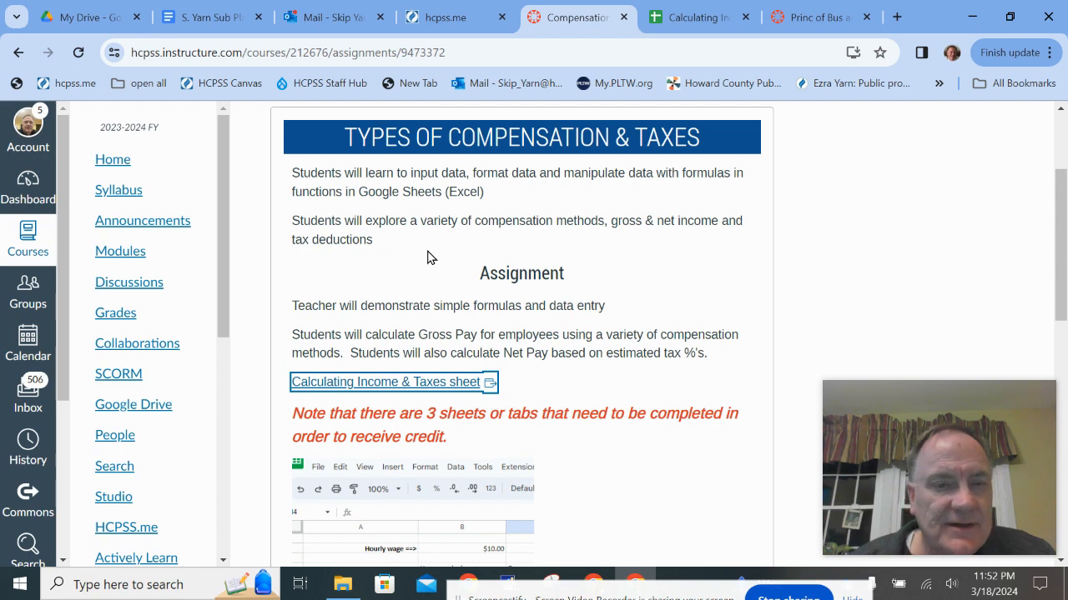
- Review the compensation and taxes assignment instructions, and switch to the Calculating Income & Taxes spreadsheet in Google Sheets
{"action": "scroll", "coordinate": [432, 259], "scroll_direction": "down", "scroll_amount": 1}
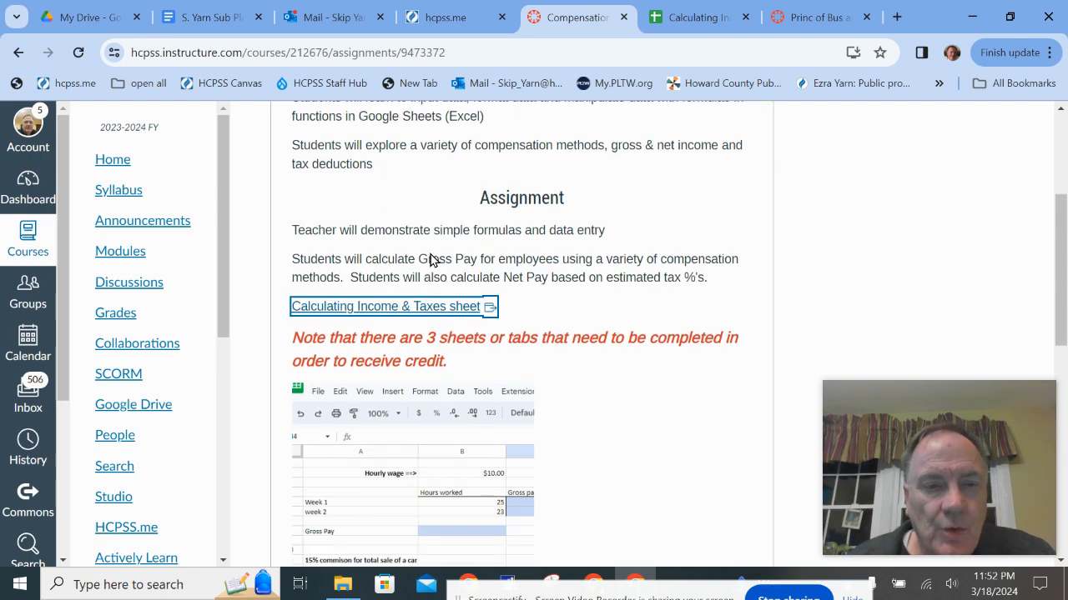
{"action": "scroll", "coordinate": [430, 252], "scroll_direction": "up", "scroll_amount": 1}
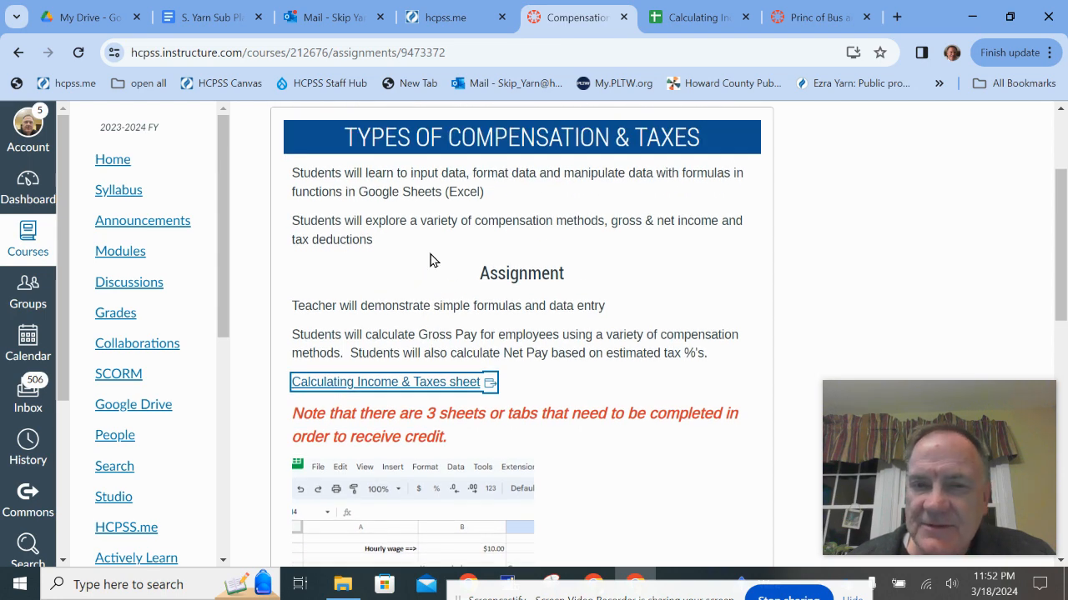
{"action": "scroll", "coordinate": [430, 258], "scroll_direction": "up", "scroll_amount": 1}
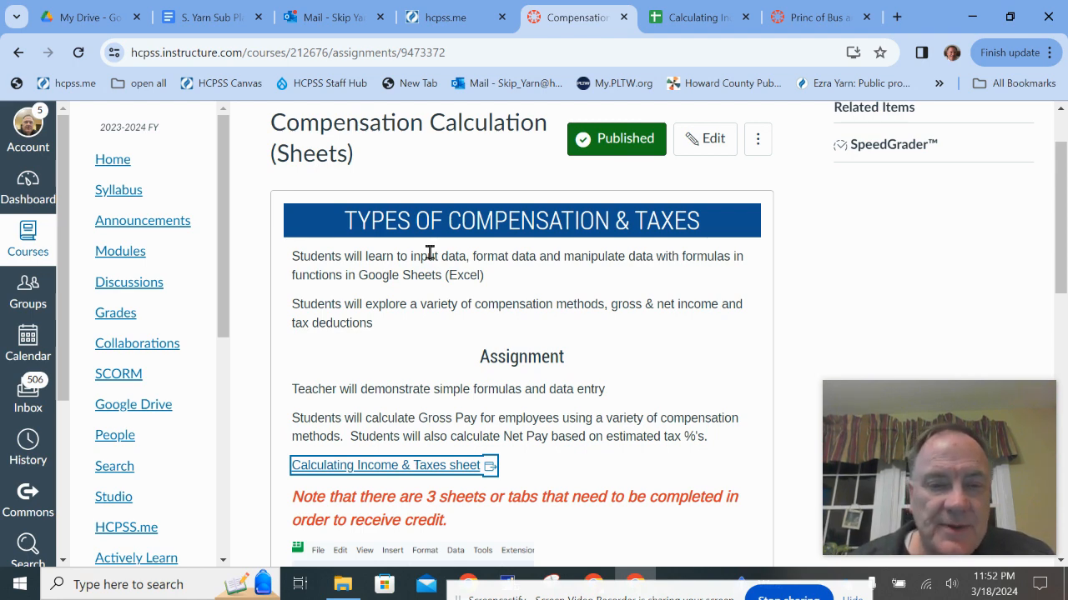
{"action": "scroll", "coordinate": [430, 253], "scroll_direction": "down", "scroll_amount": 6}
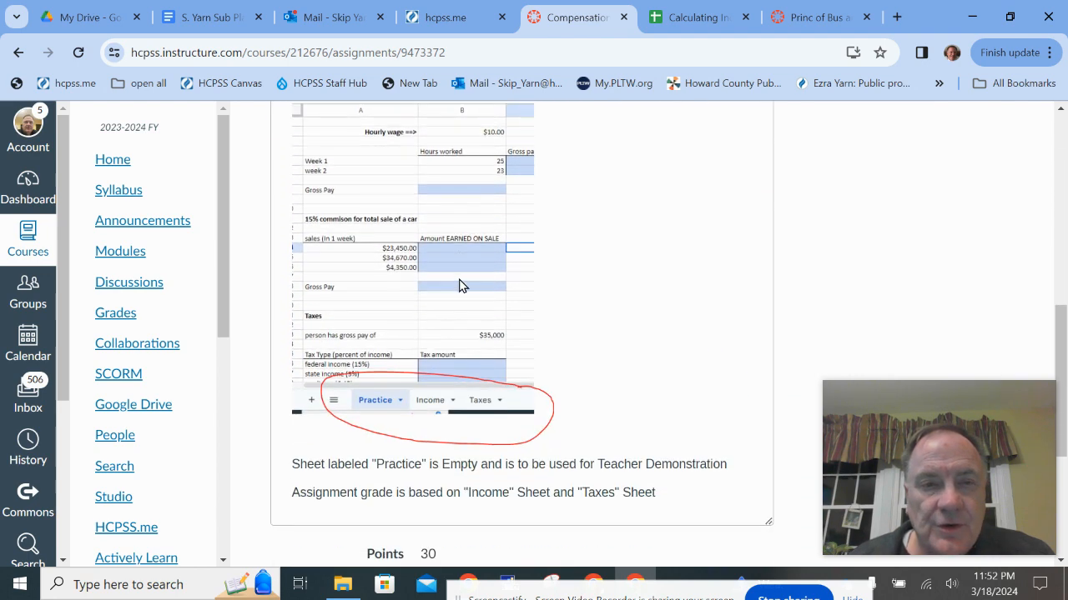
{"action": "scroll", "coordinate": [464, 286], "scroll_direction": "up", "scroll_amount": 2}
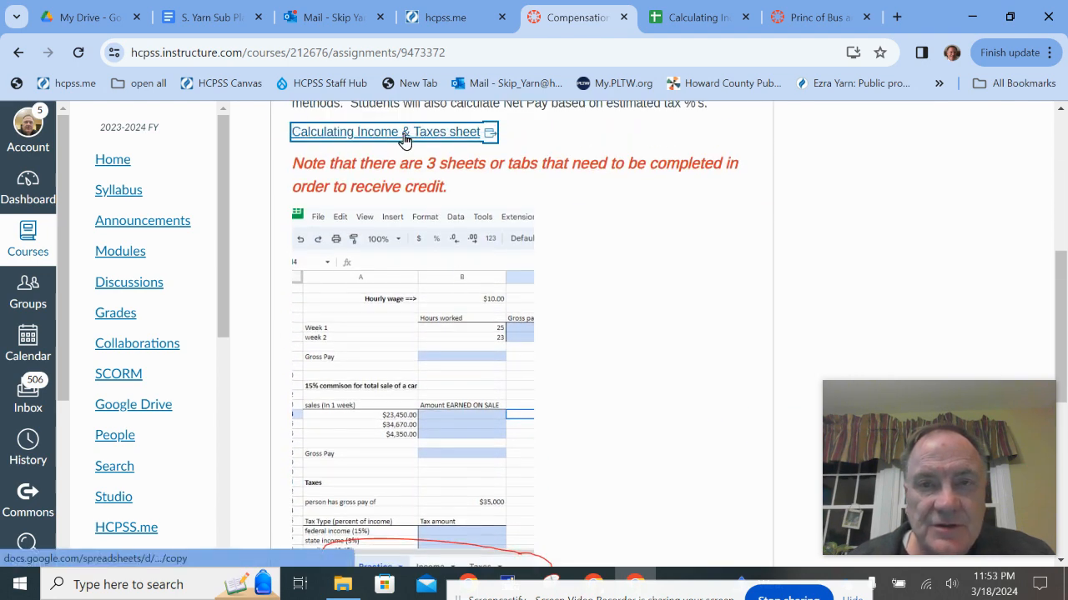
{"action": "left_click", "coordinate": [673, 25]}
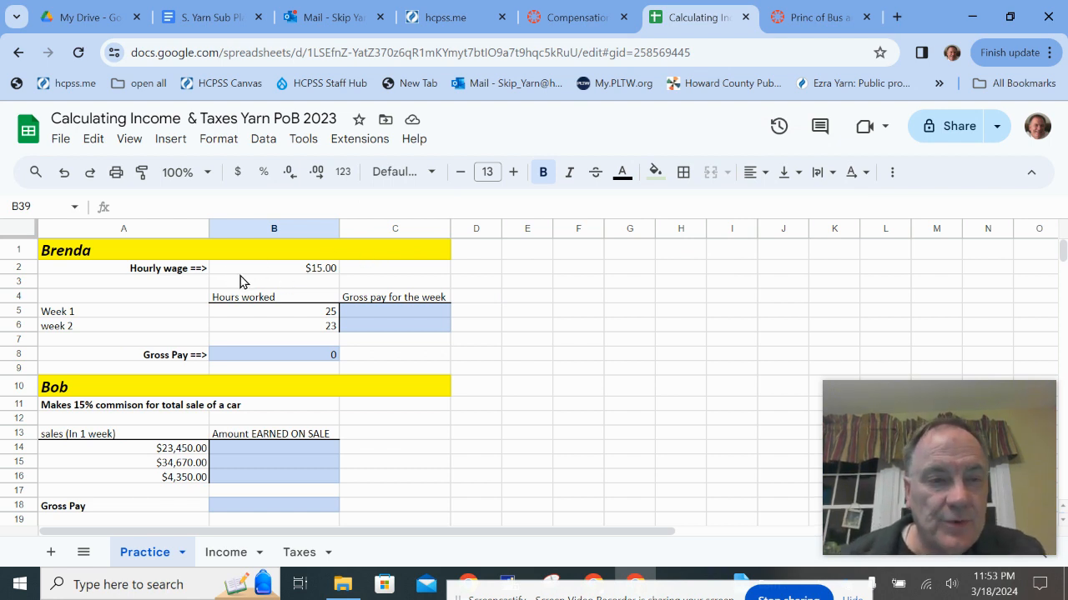
- Set the hourly wage in cell B2 of the Practice sheet to 10
{"action": "left_click", "coordinate": [316, 273]}
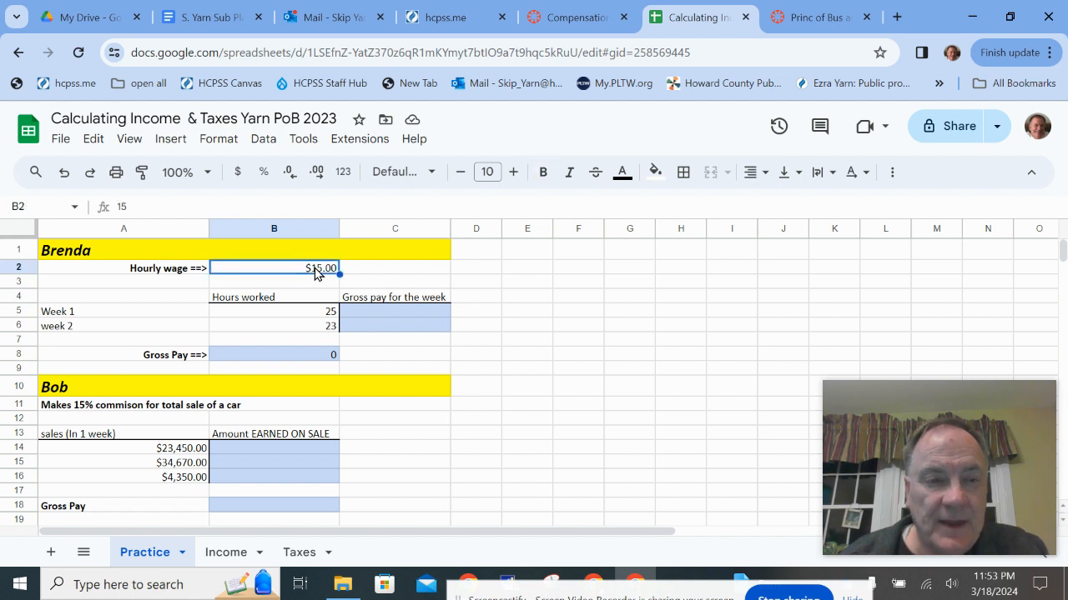
{"action": "left_click", "coordinate": [100, 313]}
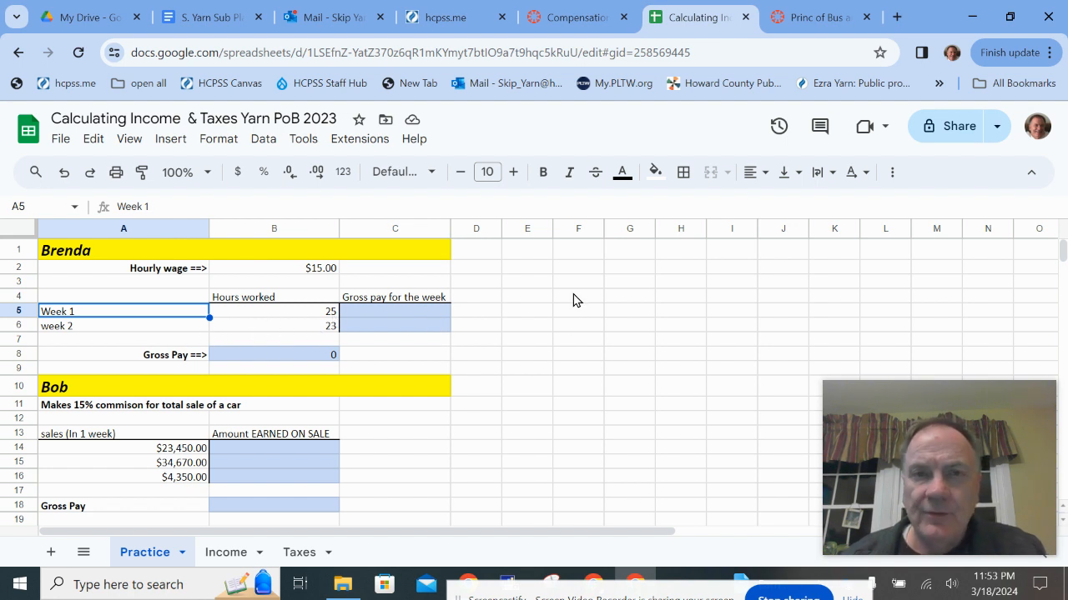
{"action": "double_click", "coordinate": [325, 267]}
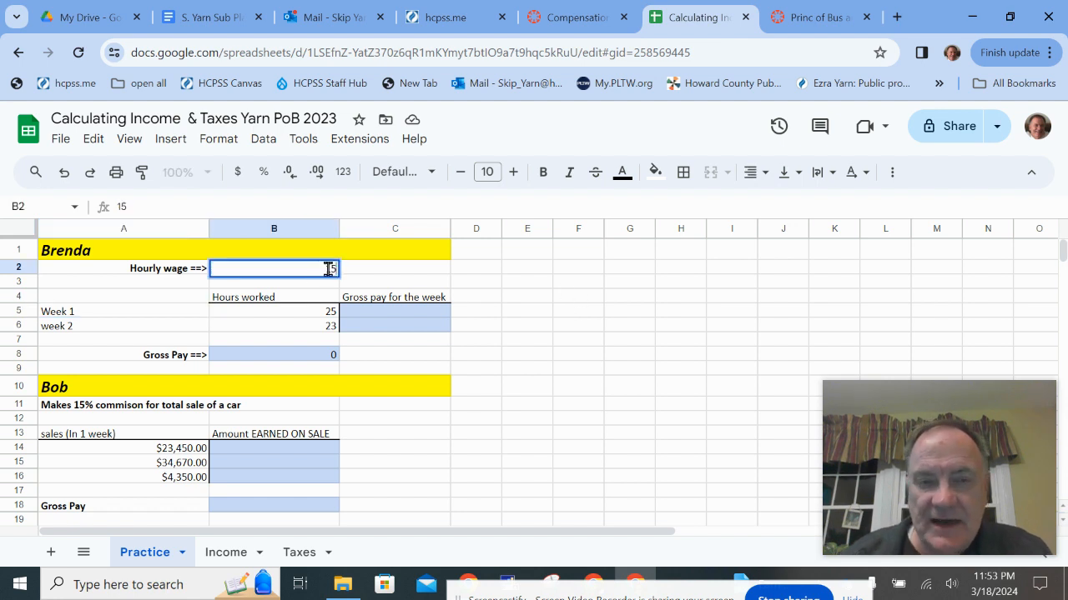
{"action": "type", "text": "10"}
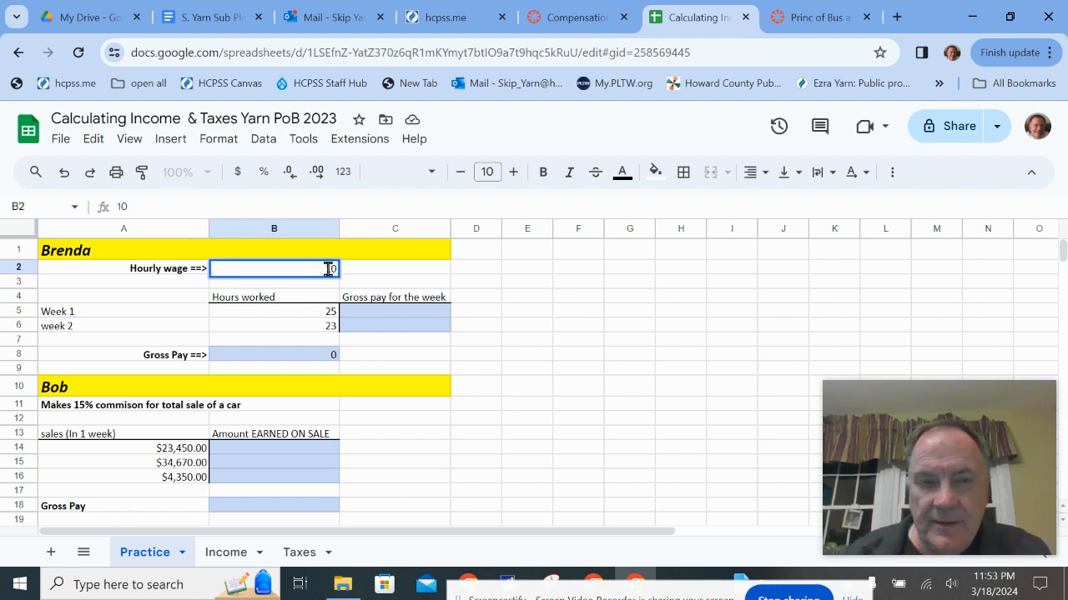
{"action": "key", "text": "Return"}
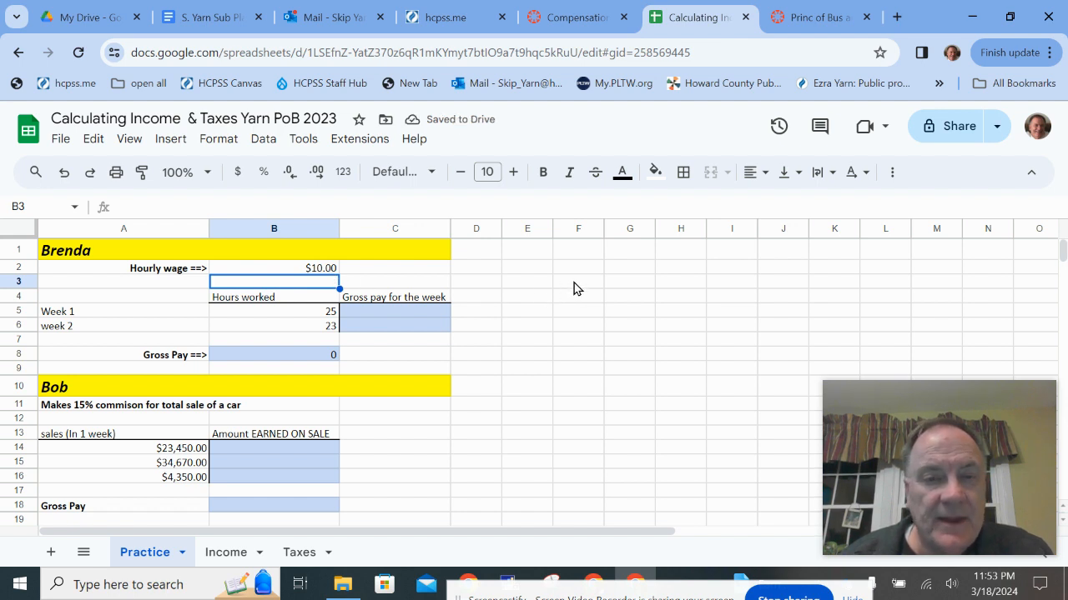
- Try the formula =10*25 in empty cell F3 and clear the cell again
{"action": "left_click", "coordinate": [574, 282]}
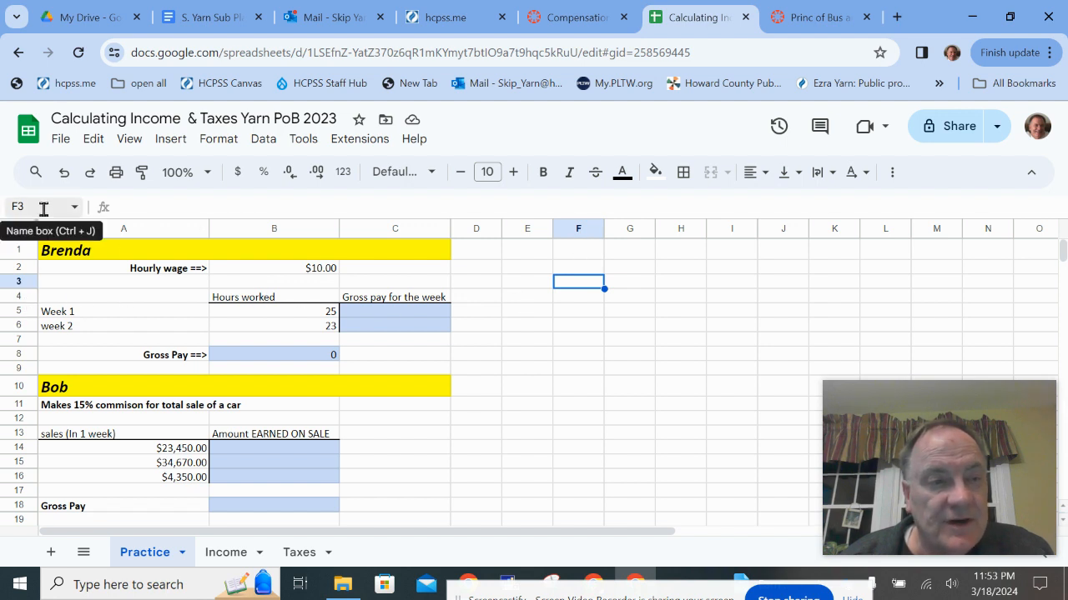
{"action": "double_click", "coordinate": [571, 282]}
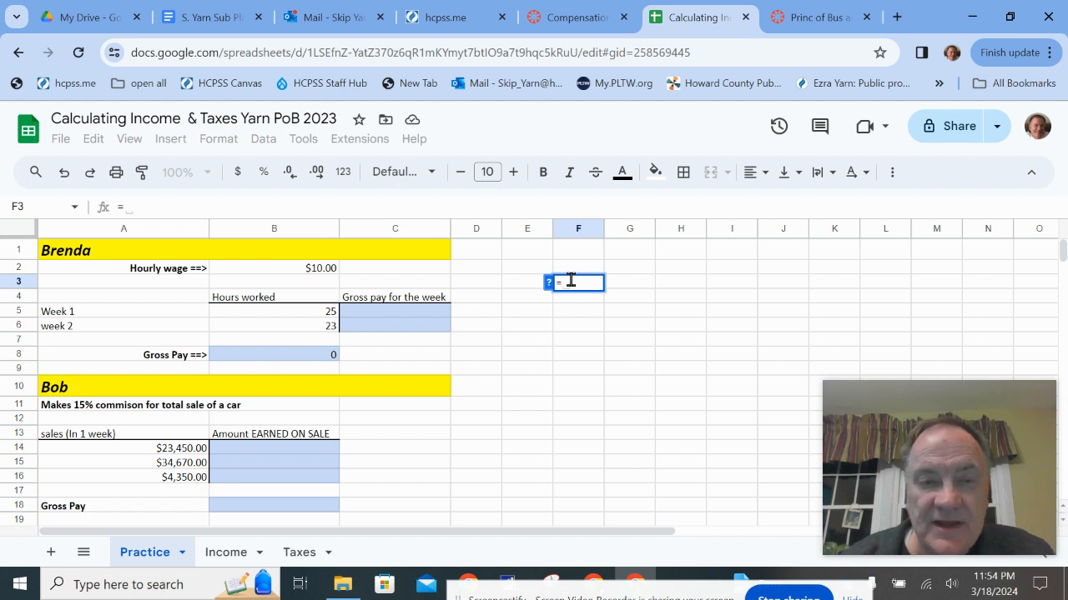
{"action": "type", "text": "="}
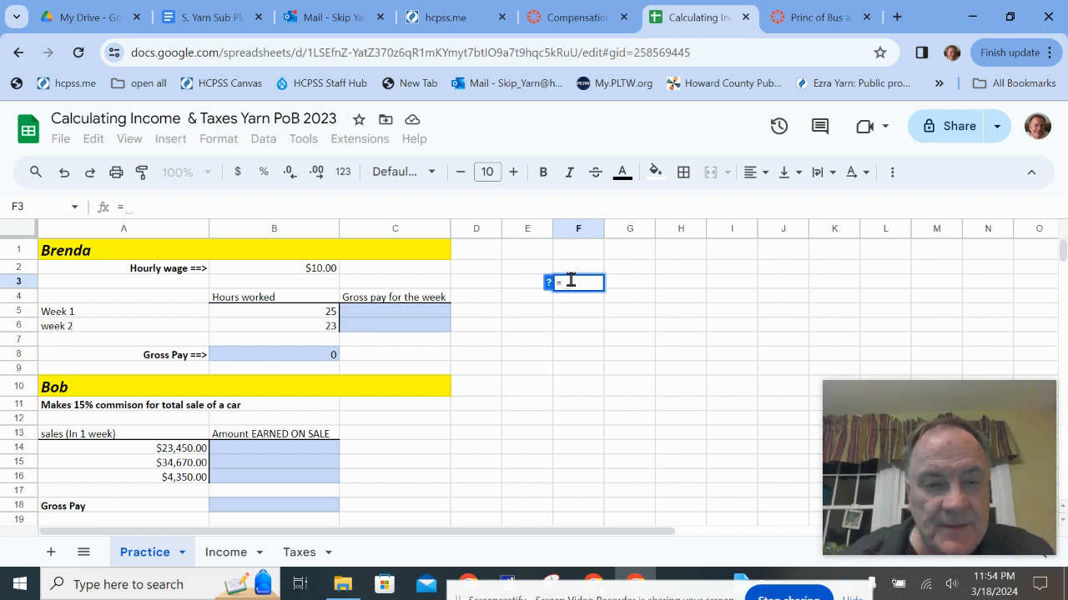
{"action": "type", "text": "10"}
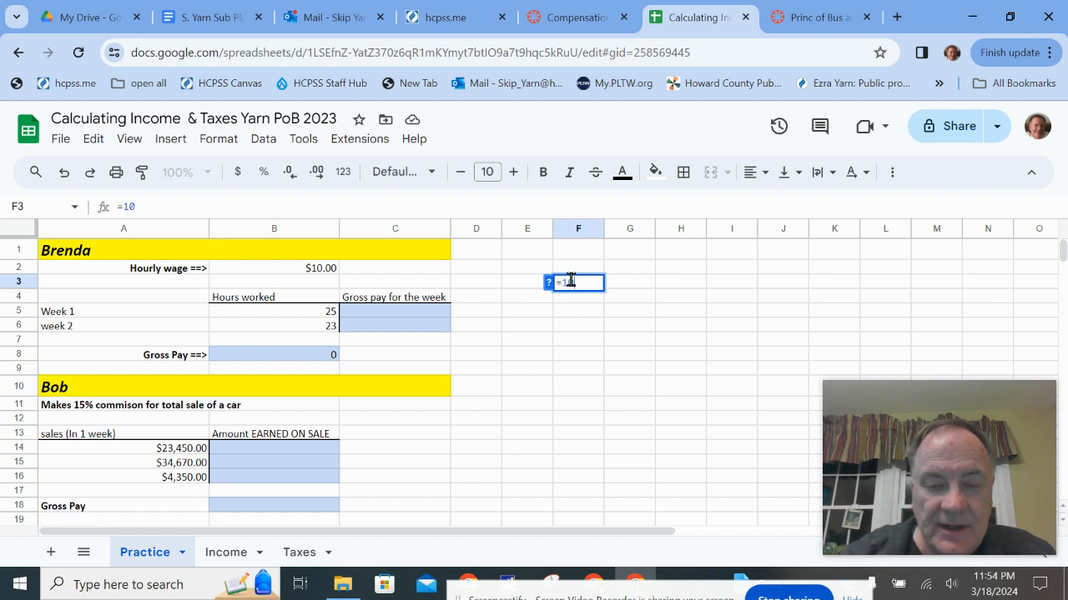
{"action": "type", "text": "*"}
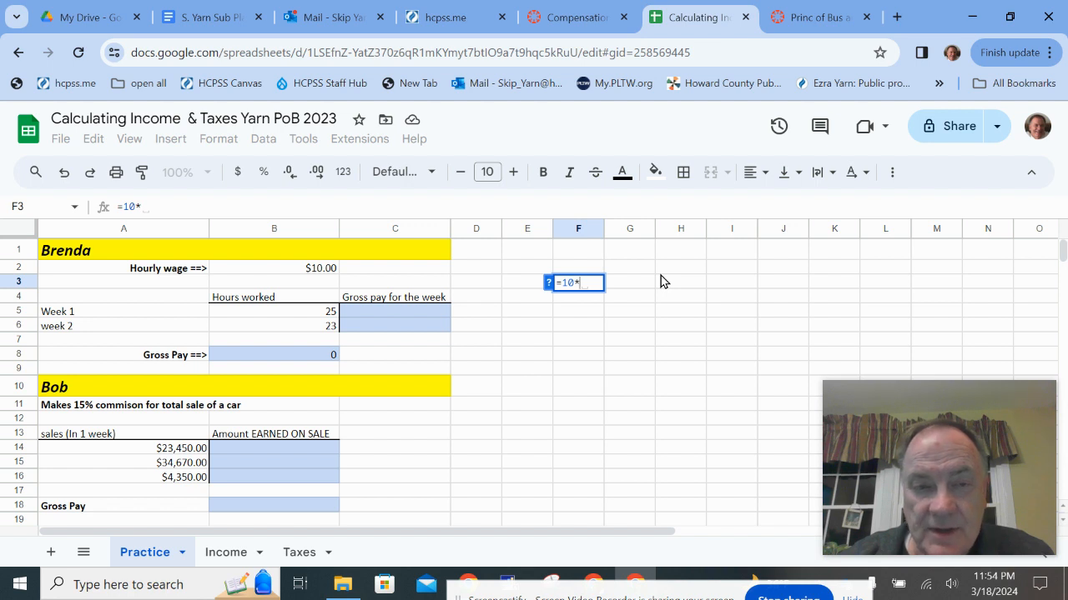
{"action": "type", "text": "25"}
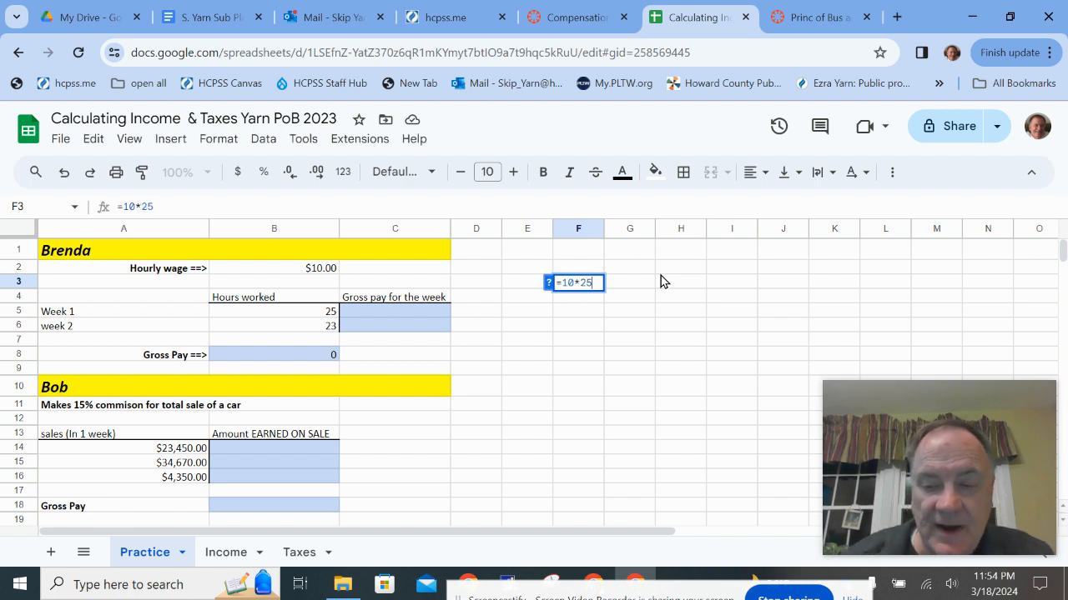
{"action": "key", "text": "Return"}
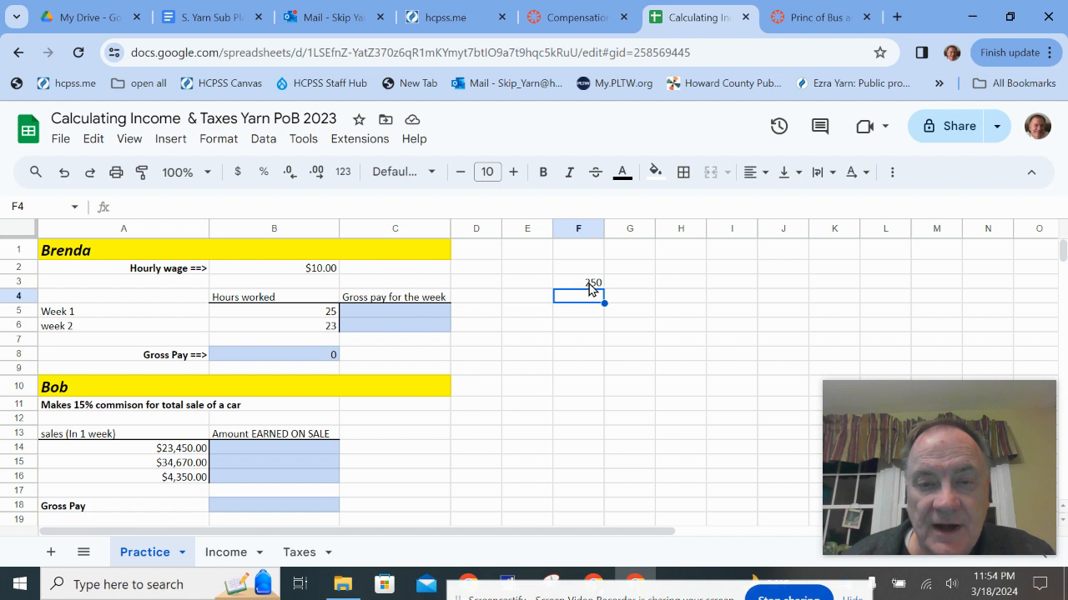
{"action": "left_click", "coordinate": [589, 283]}
{"action": "key", "text": "Delete"}
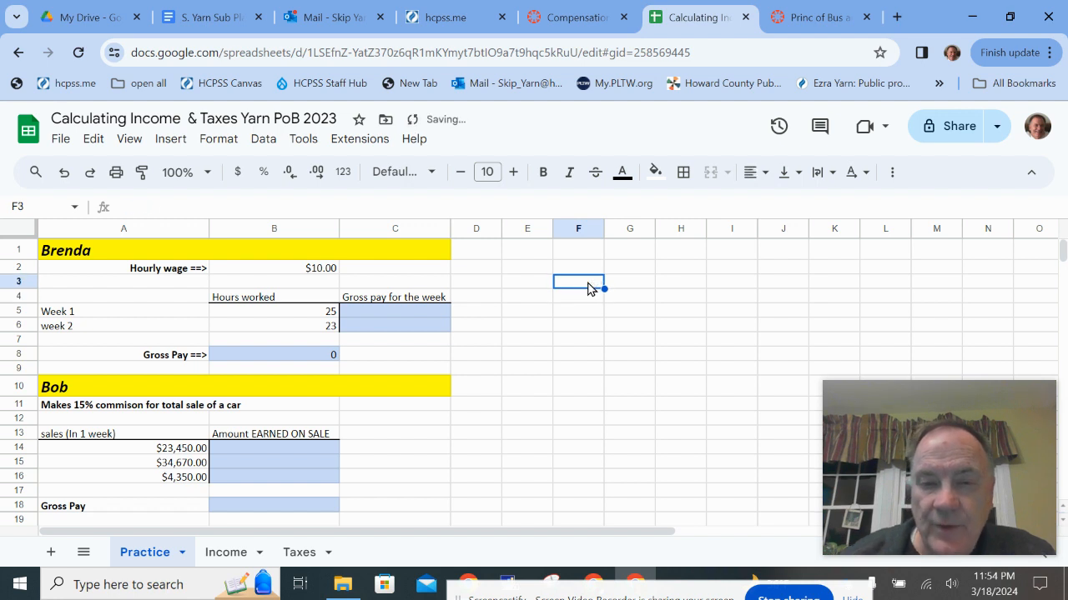
- Enter =10*25 as the week 1 gross pay in cell C5 and decline the autofill suggestion for week 2
{"action": "left_click", "coordinate": [381, 312]}
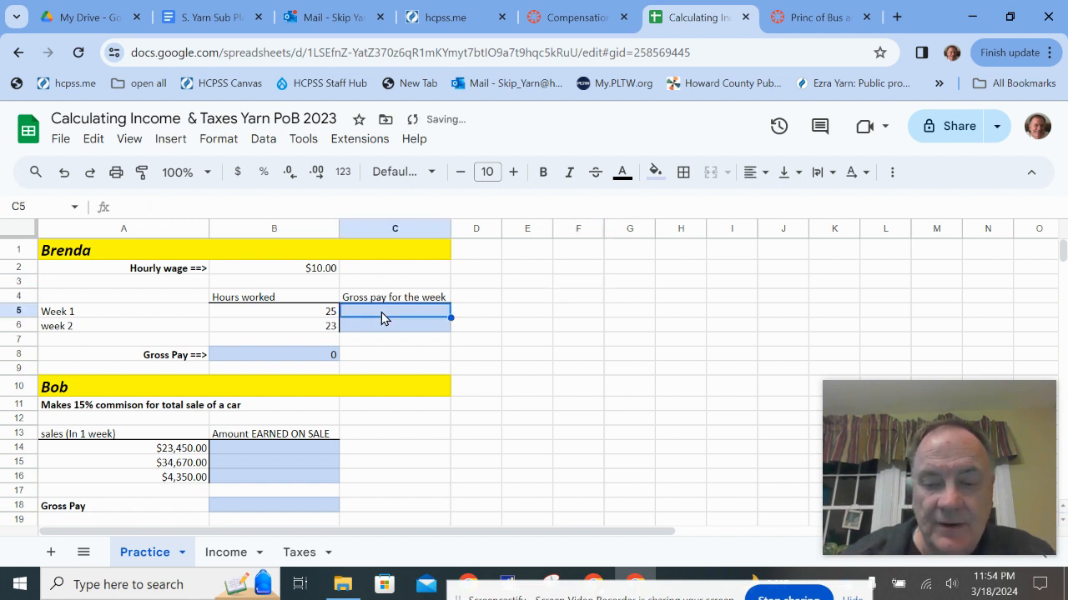
{"action": "type", "text": "=10"}
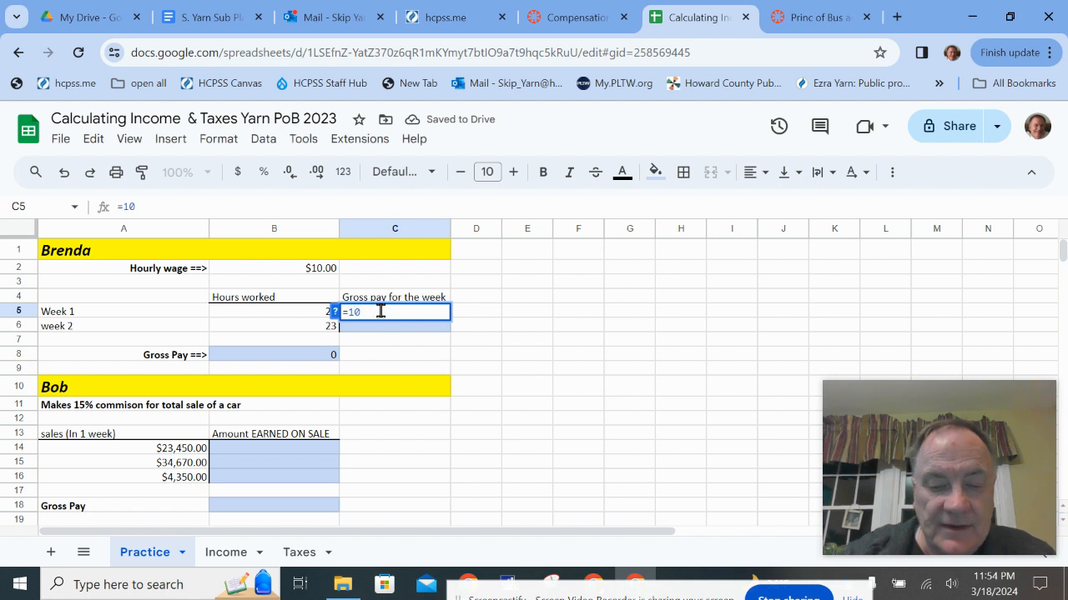
{"action": "type", "text": "*25"}
{"action": "key", "text": "Return"}
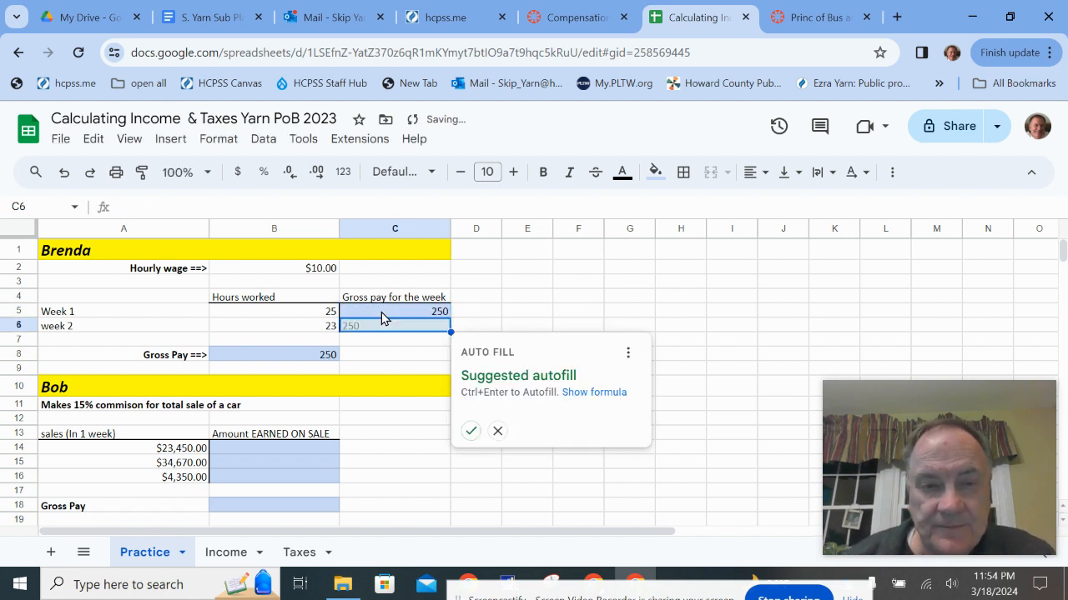
{"action": "left_click", "coordinate": [497, 431]}
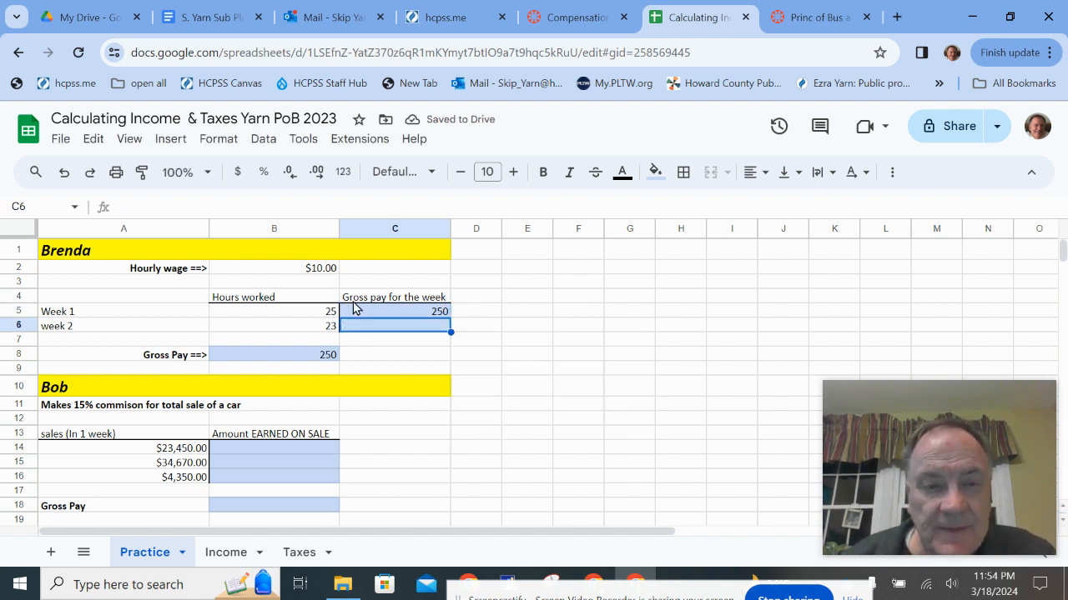
- Change the hourly wage in cell B2 to 15
{"action": "double_click", "coordinate": [322, 268]}
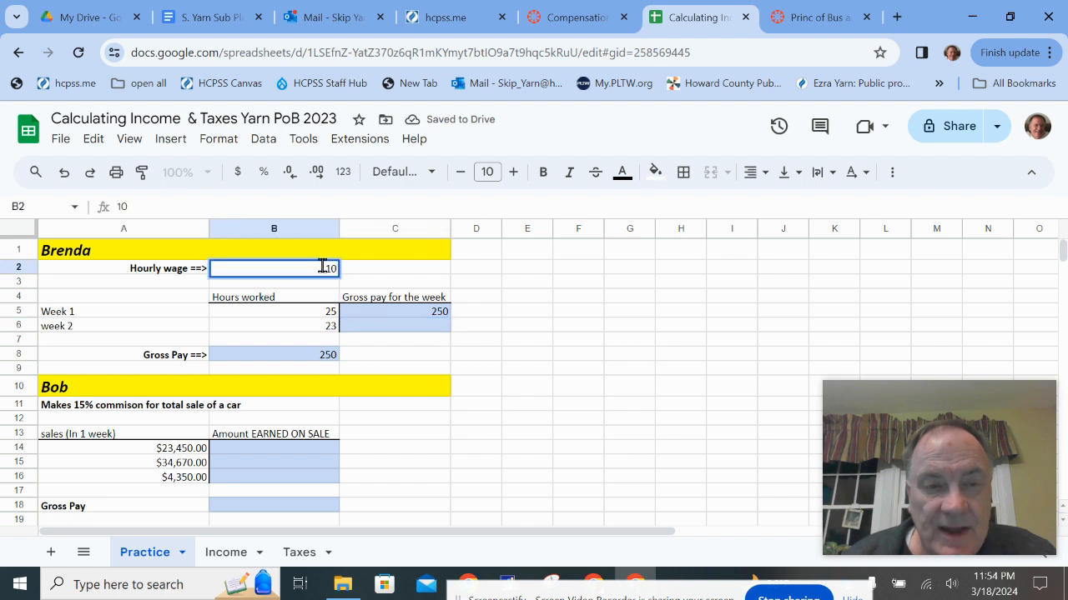
{"action": "key", "text": "BackSpace"}
{"action": "key", "text": "BackSpace"}
{"action": "type", "text": "15"}
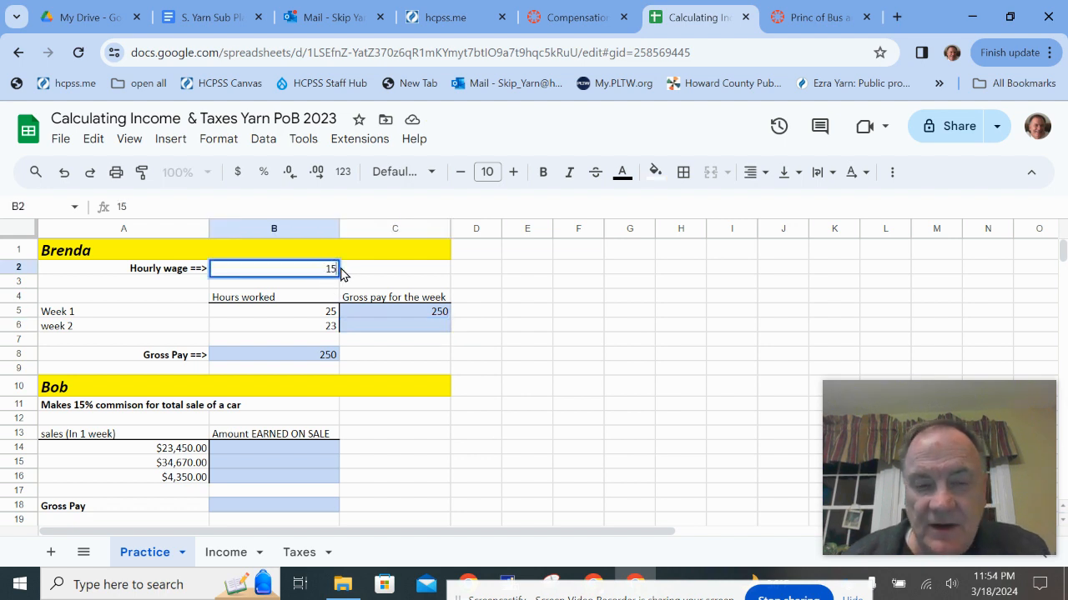
{"action": "key", "text": "Return"}
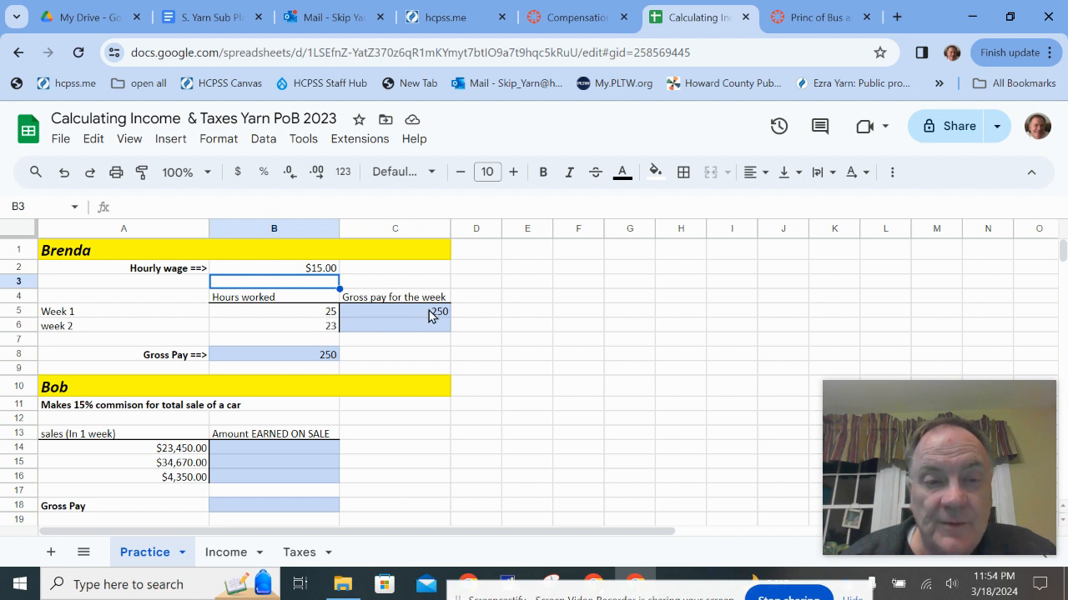
- Replace the week 1 gross pay formula in C5 with =B2*B5, referencing the hourly wage and hours worked cells
{"action": "double_click", "coordinate": [430, 315]}
{"action": "left_click_drag", "start_coordinate": [386, 312], "coordinate": [328, 317]}
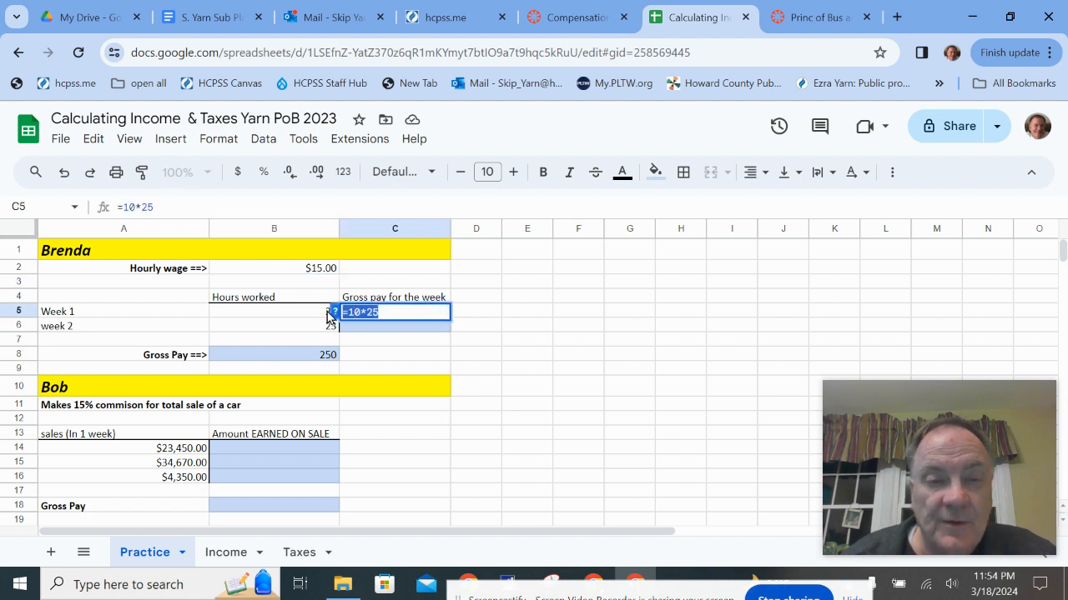
{"action": "type", "text": "="}
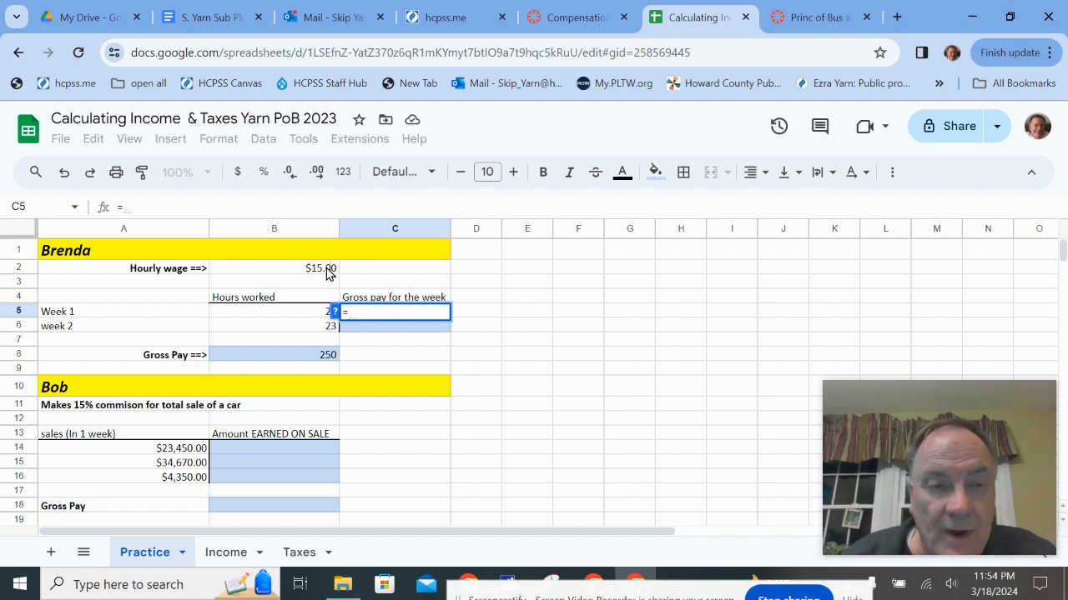
{"action": "left_click", "coordinate": [328, 271]}
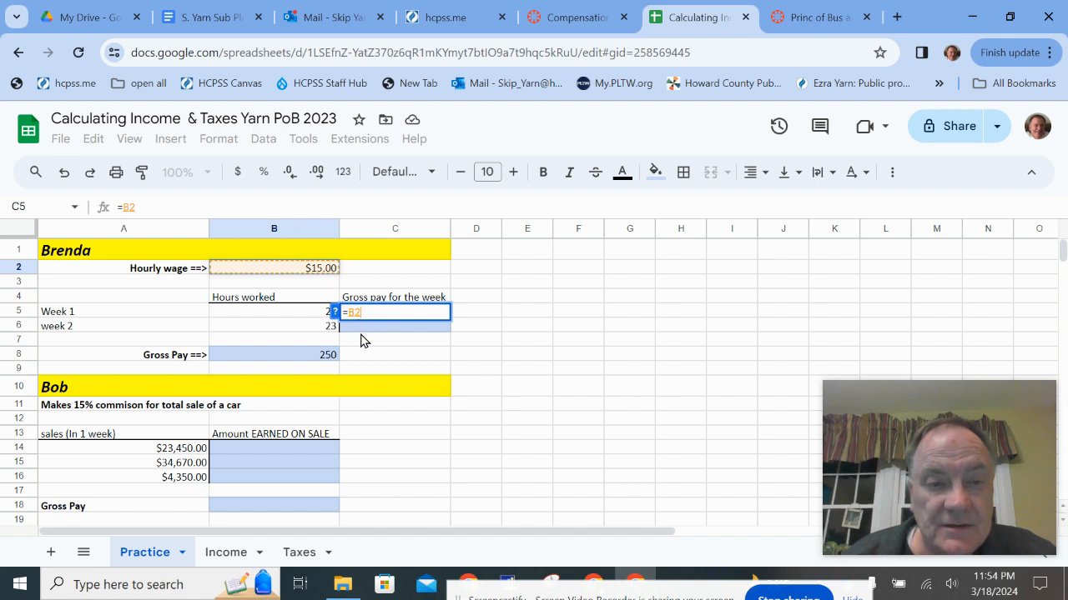
{"action": "type", "text": "*"}
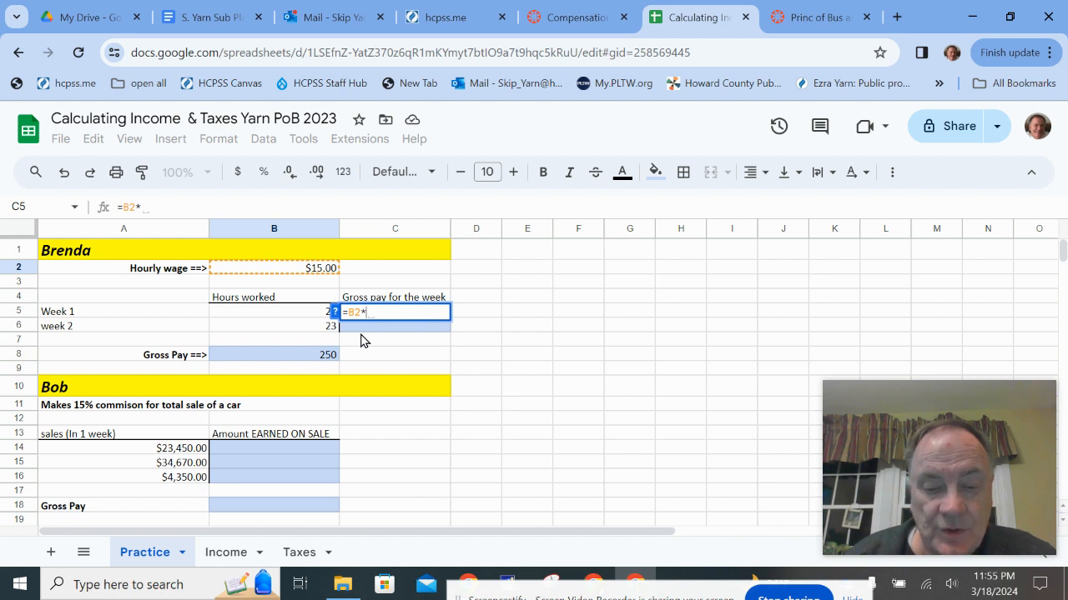
{"action": "left_click", "coordinate": [305, 317]}
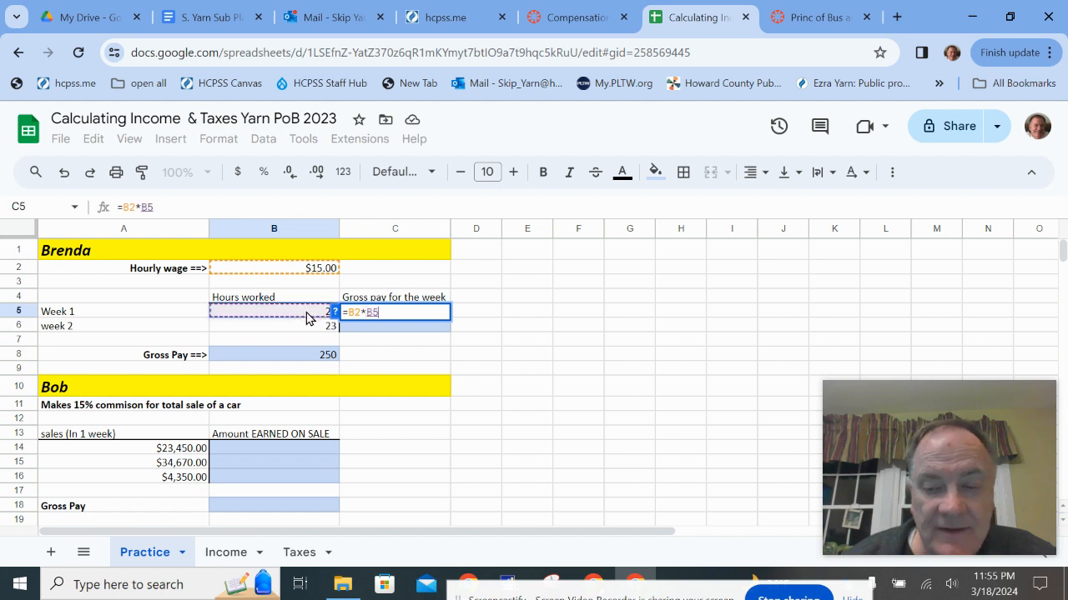
{"action": "key", "text": "Return"}
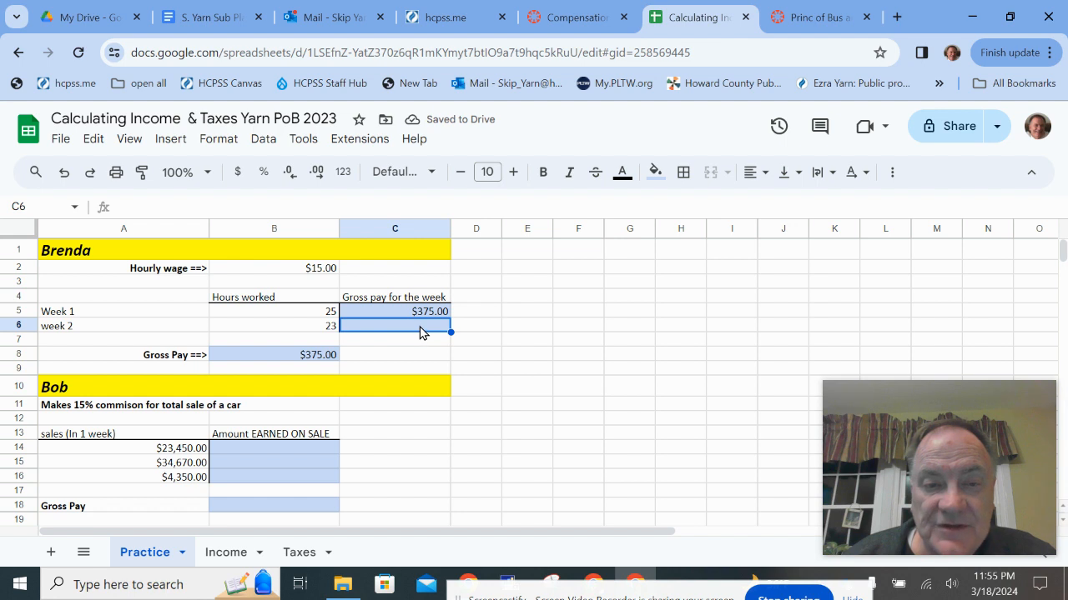
- Set the week 1 hours worked in cell B5 to 30
{"action": "double_click", "coordinate": [323, 313]}
{"action": "left_click_drag", "start_coordinate": [322, 311], "coordinate": [331, 311]}
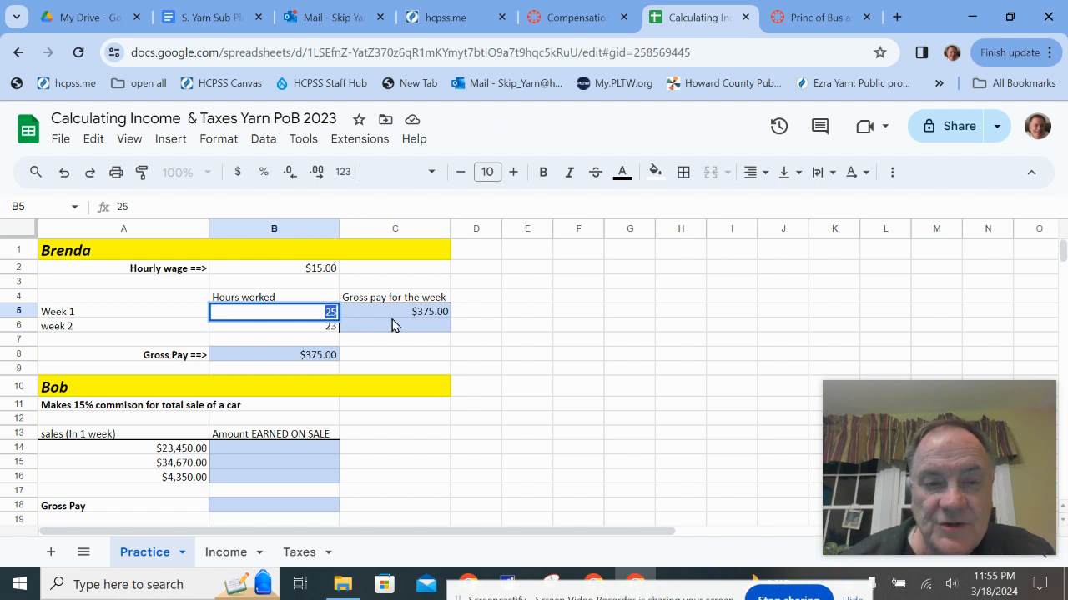
{"action": "type", "text": "30"}
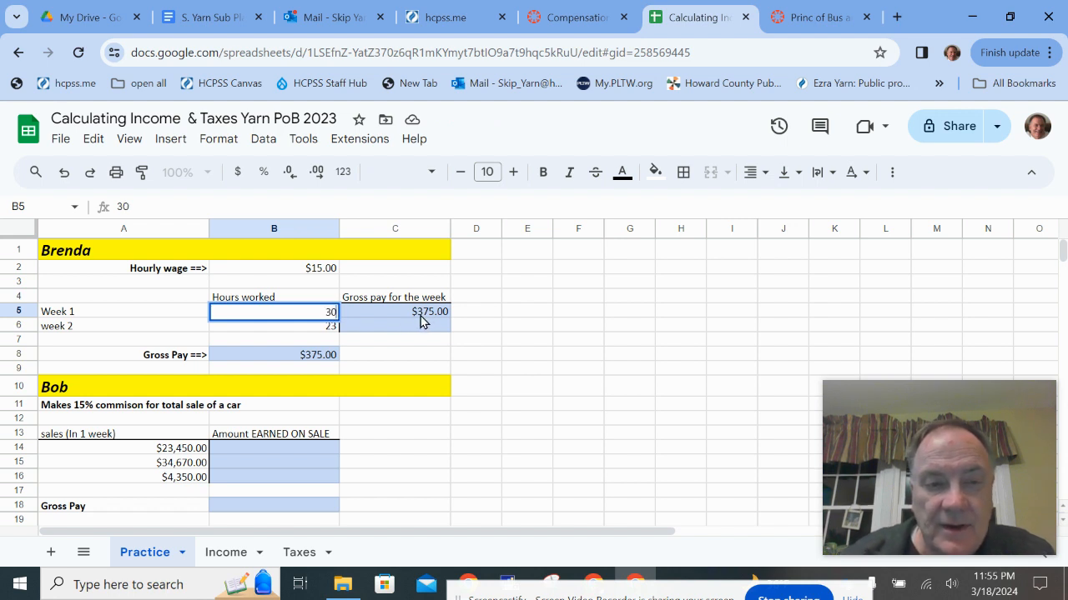
{"action": "key", "text": "Return"}
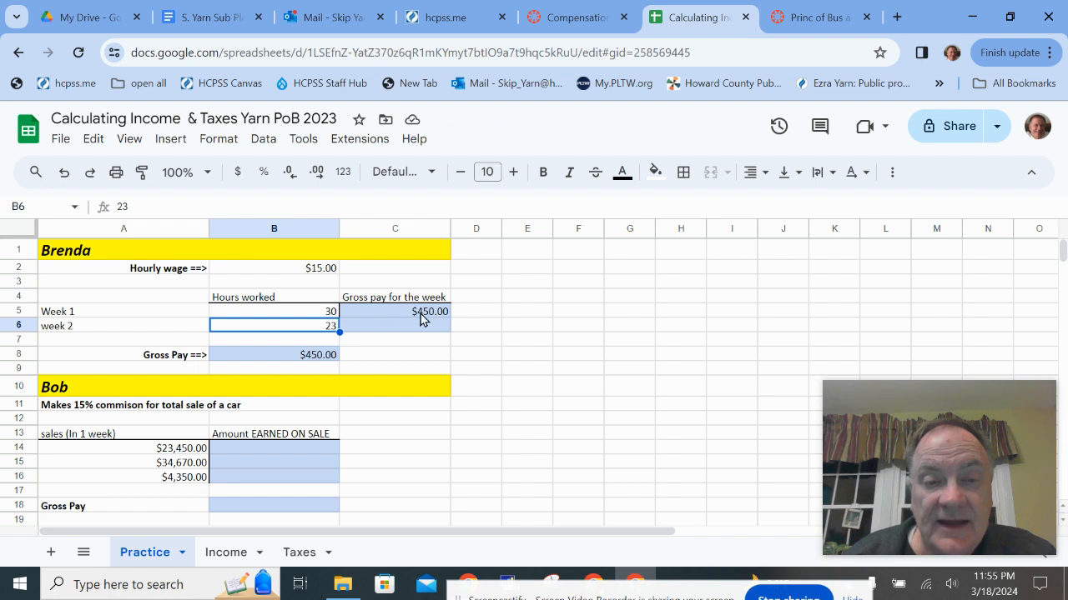
- Set Brenda's week 1 hours worked in cell B5 to 25
{"action": "left_click", "coordinate": [331, 311]}
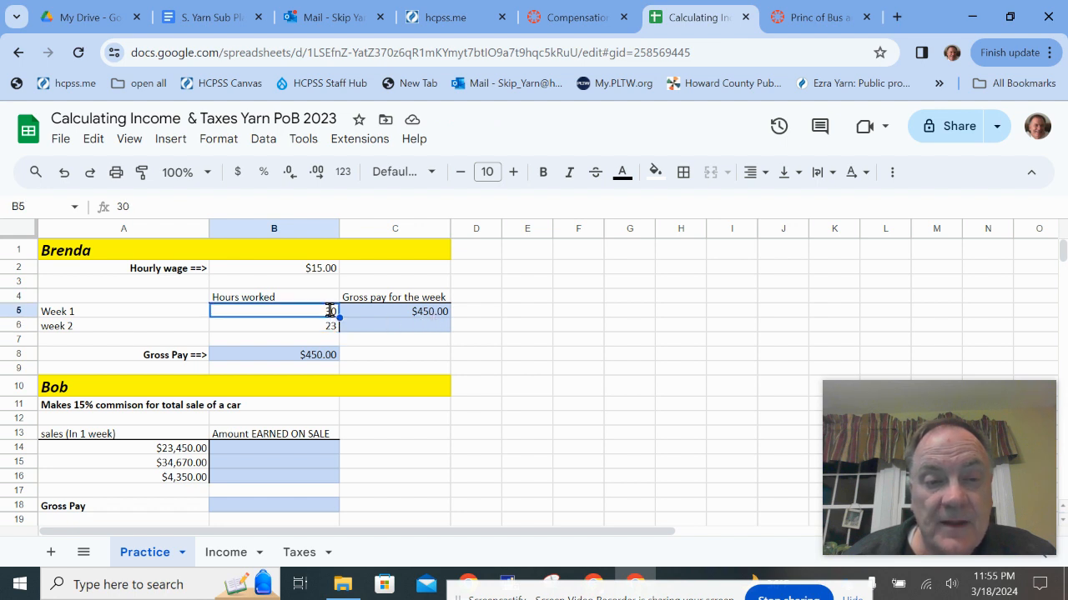
{"action": "double_click", "coordinate": [330, 312]}
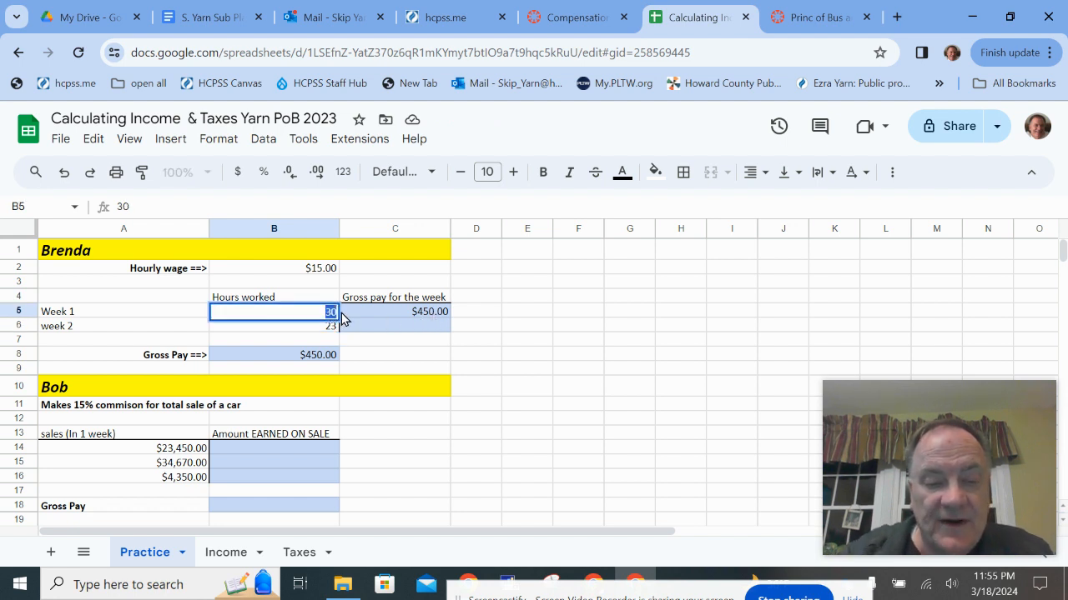
{"action": "type", "text": "25"}
{"action": "key", "text": "Return"}
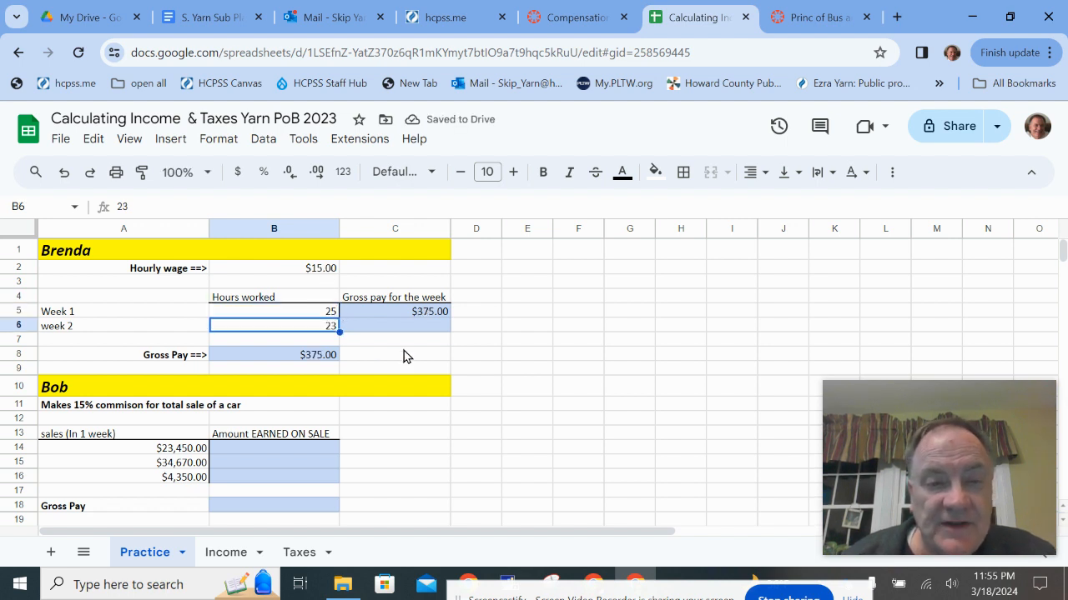
- Fill the week 1 gross pay formula from C5 down through C7, and clear the extra copy in C7
{"action": "left_click", "coordinate": [436, 314]}
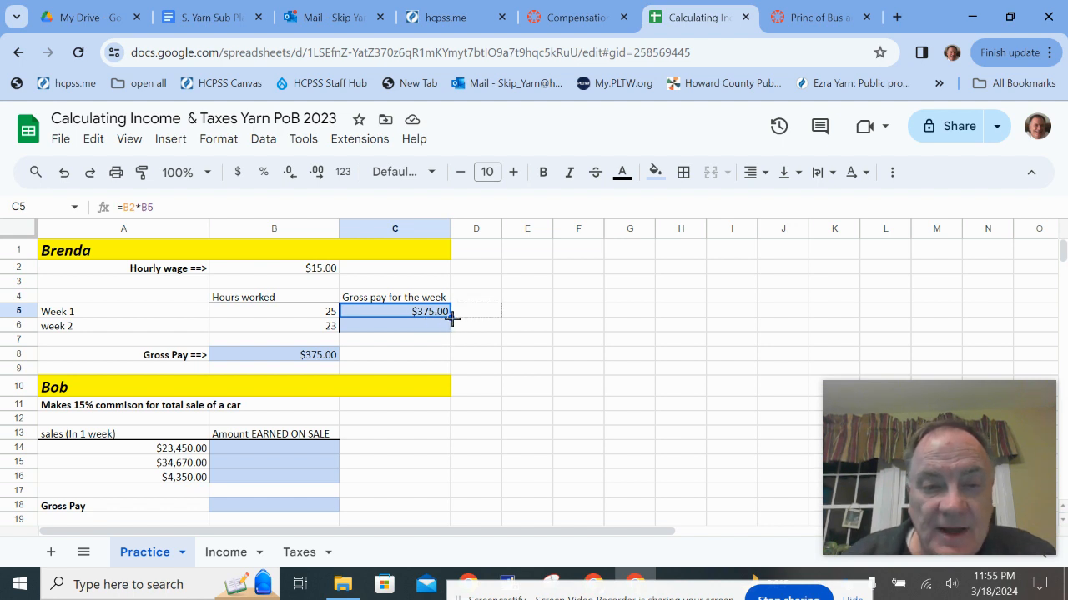
{"action": "left_click_drag", "start_coordinate": [451, 317], "coordinate": [452, 342]}
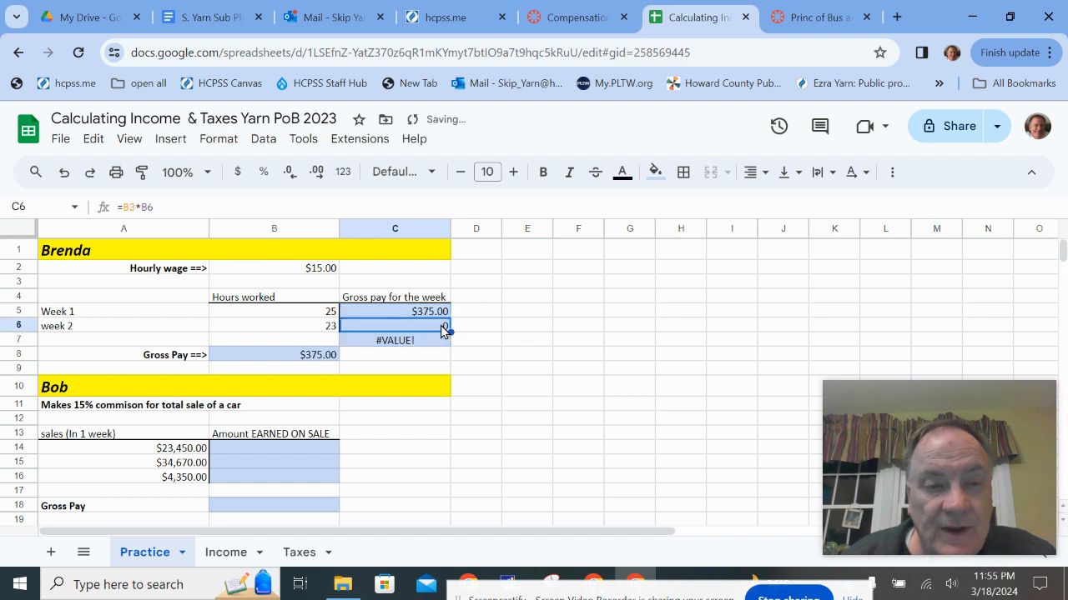
{"action": "left_click", "coordinate": [418, 344]}
{"action": "key", "text": "Delete"}
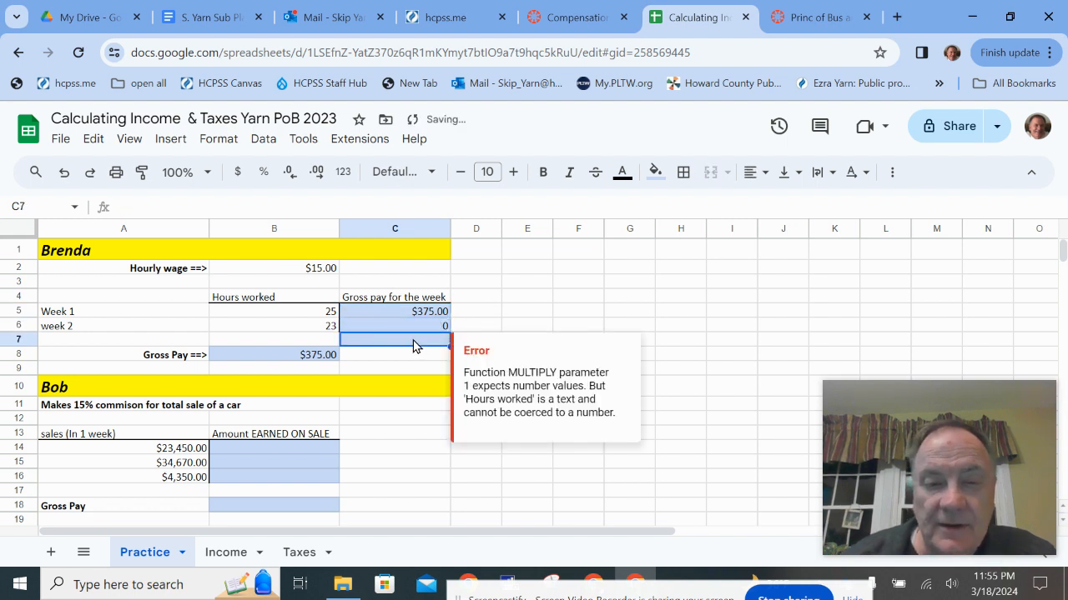
- Correct the week 2 gross pay formula in C6 to =B2*B6 so it references the hourly wage cell
{"action": "left_click", "coordinate": [410, 326]}
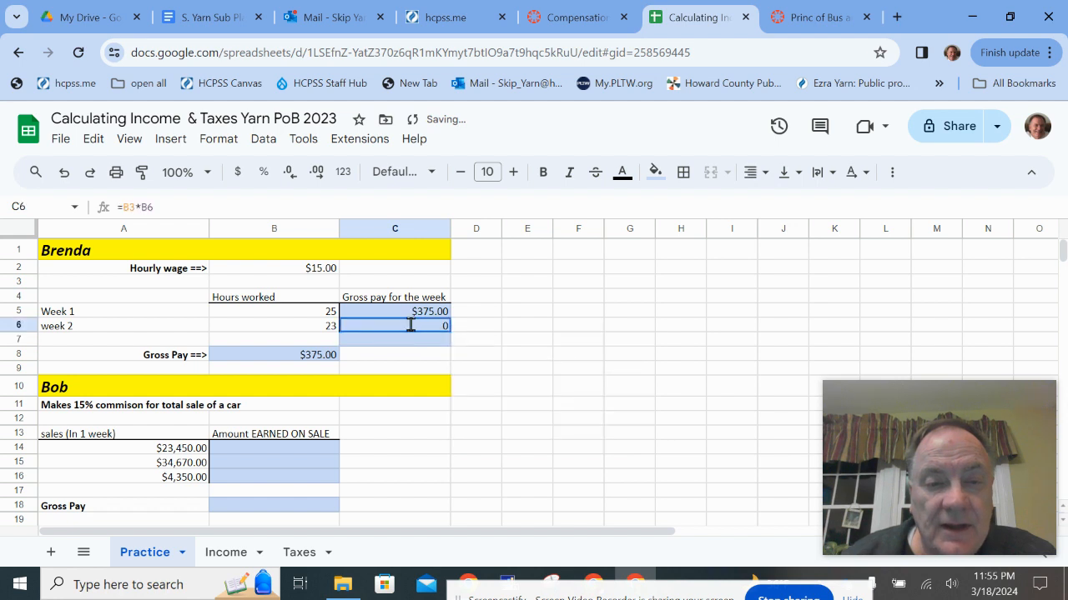
{"action": "double_click", "coordinate": [410, 326]}
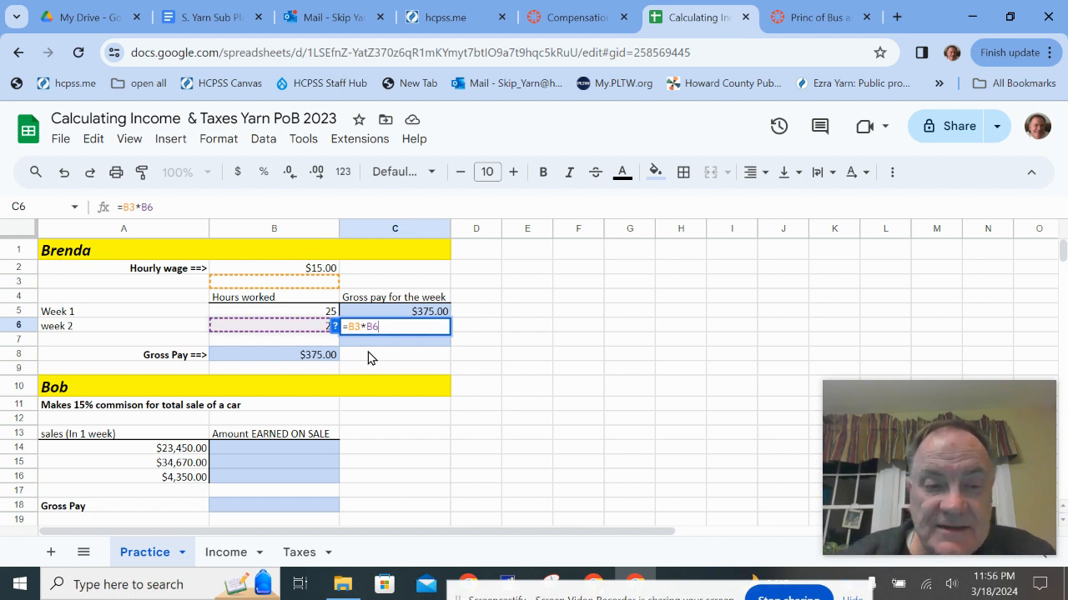
{"action": "left_click", "coordinate": [360, 327]}
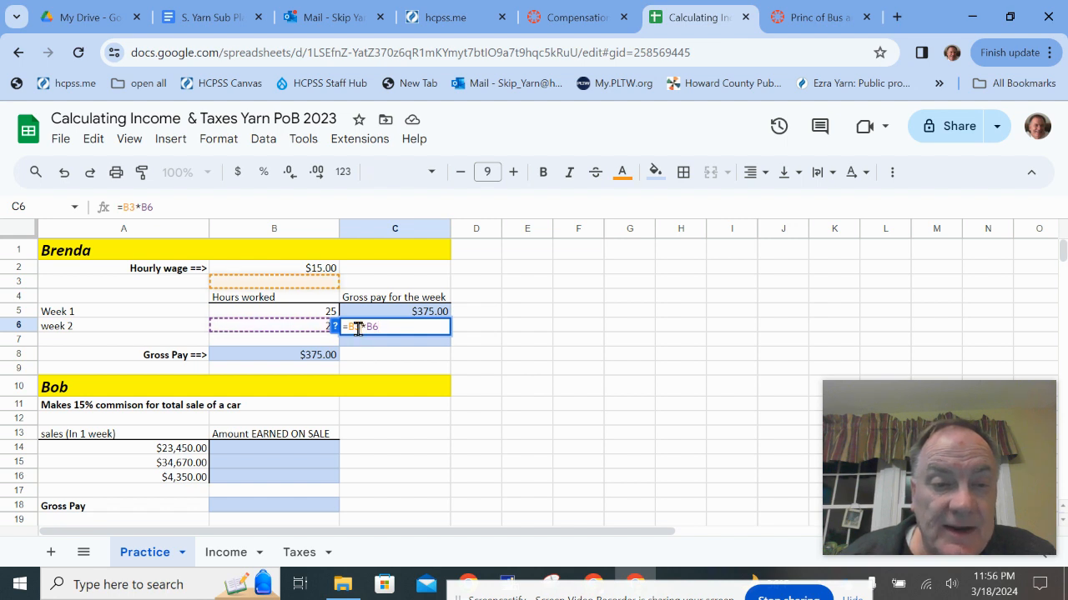
{"action": "key", "text": "BackSpace"}
{"action": "type", "text": "2"}
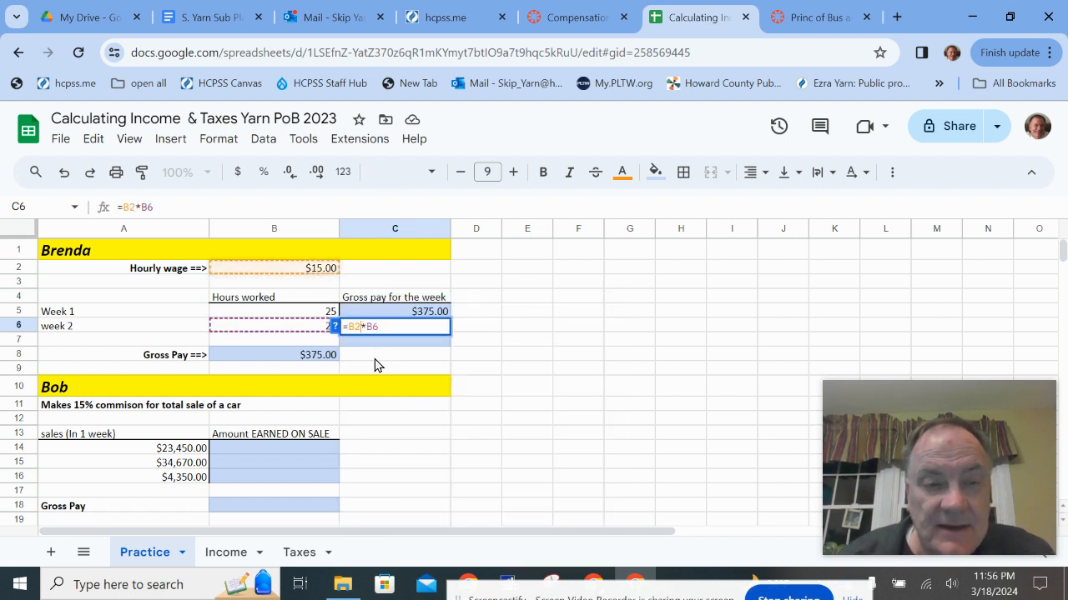
{"action": "key", "text": "Return"}
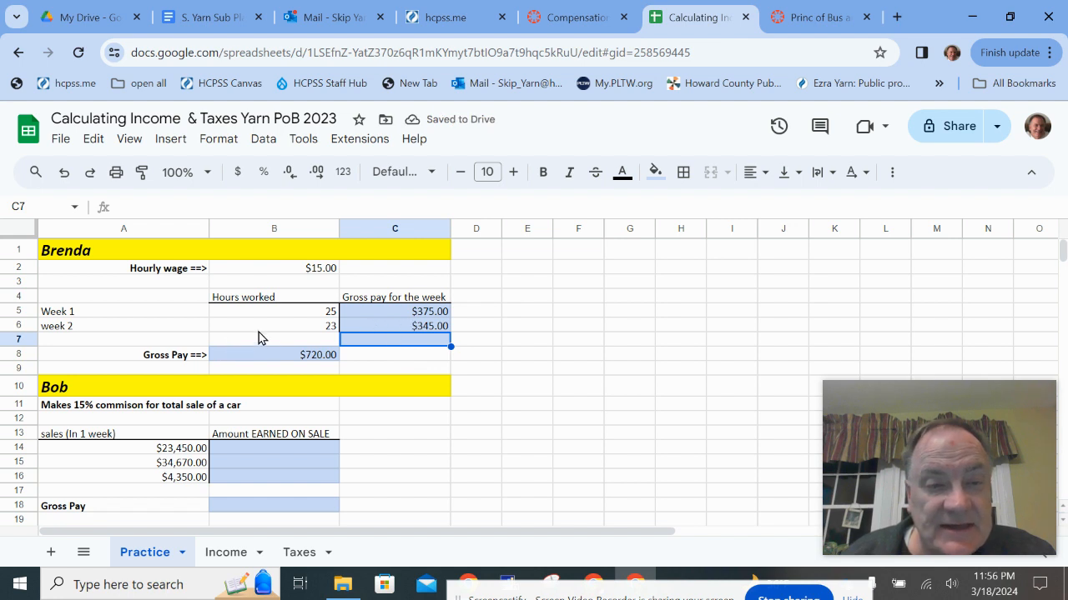
- Clear the gross pay formulas for week 2 and week 1 in cells C6 and C5
{"action": "left_click", "coordinate": [423, 328]}
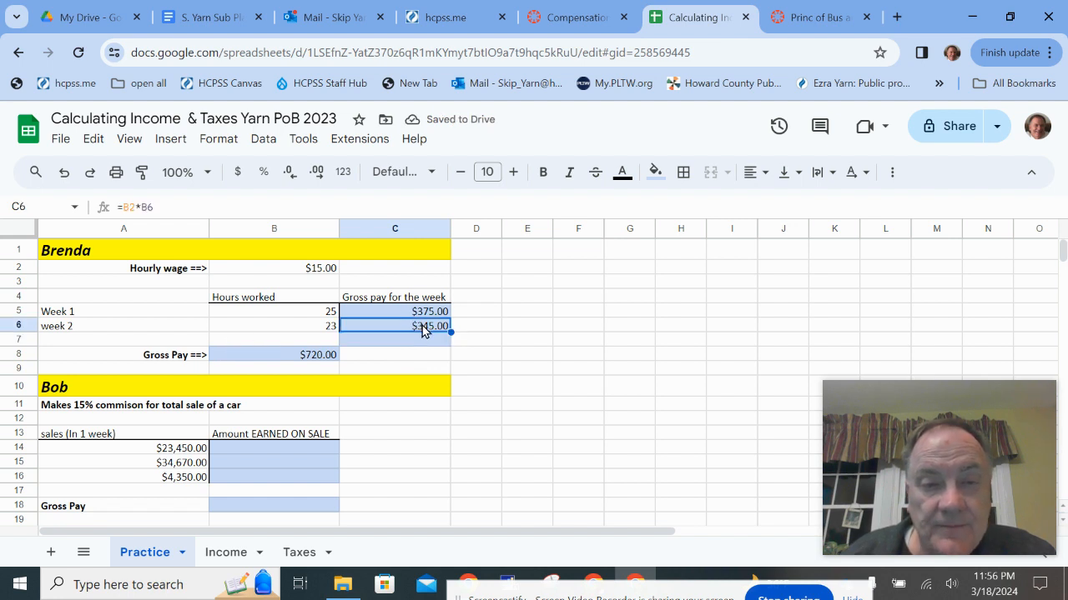
{"action": "key", "text": "Delete"}
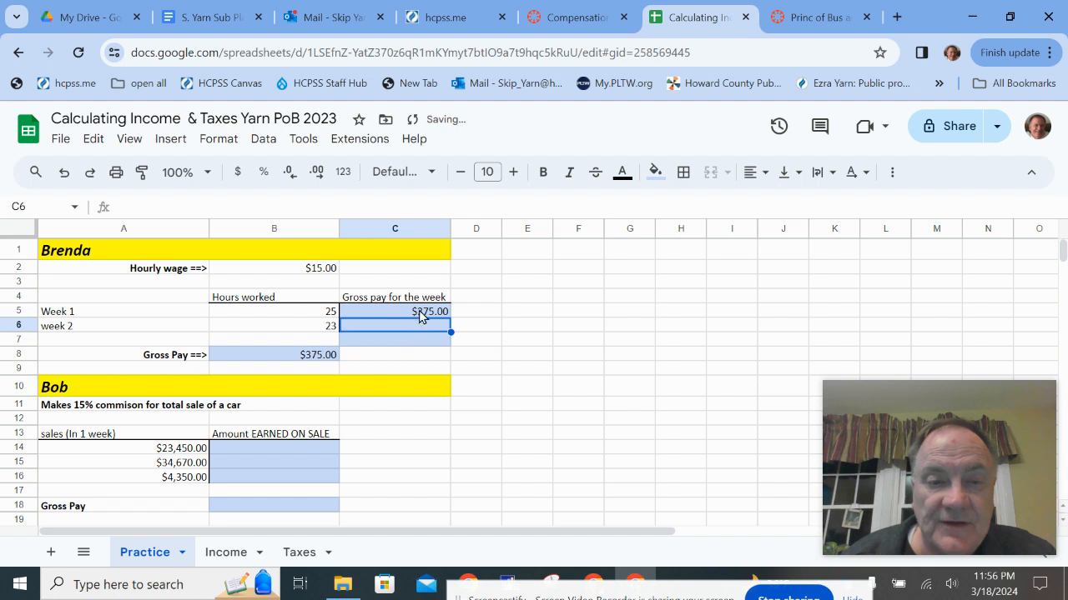
{"action": "left_click", "coordinate": [416, 311]}
{"action": "key", "text": "Delete"}
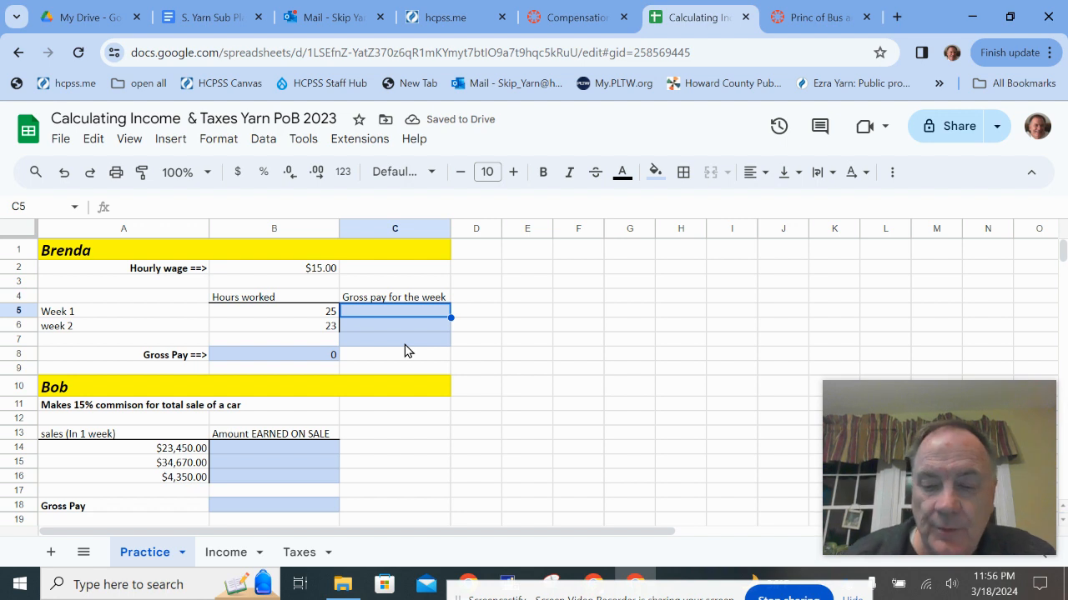
- Enter =$B$2*B5 as the week 1 gross pay in C5, locking the hourly wage as an absolute reference
{"action": "right_click", "coordinate": [404, 345]}
{"action": "left_click", "coordinate": [371, 313]}
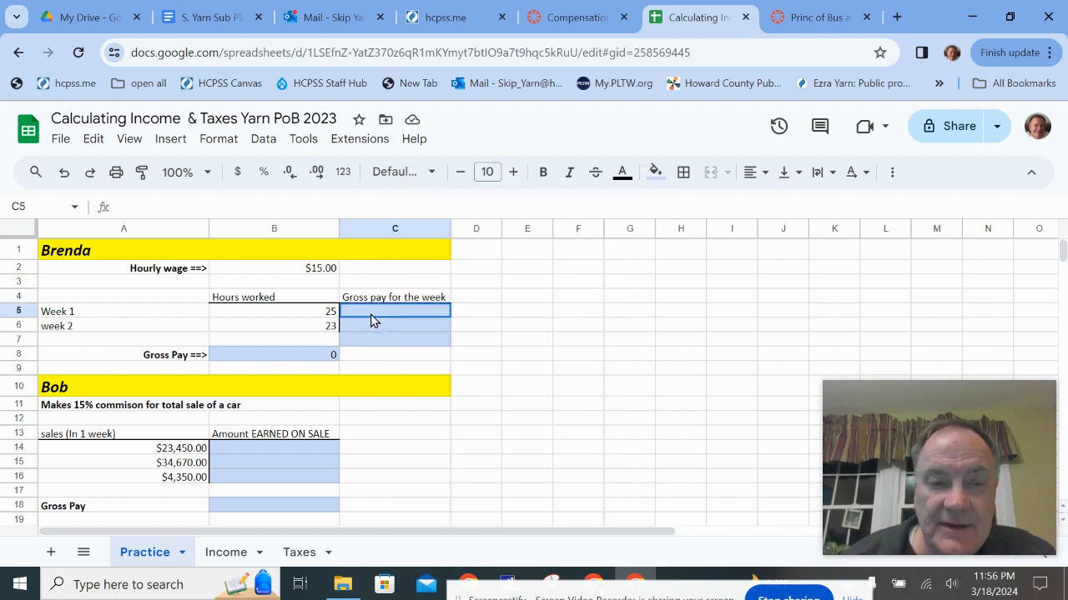
{"action": "type", "text": "="}
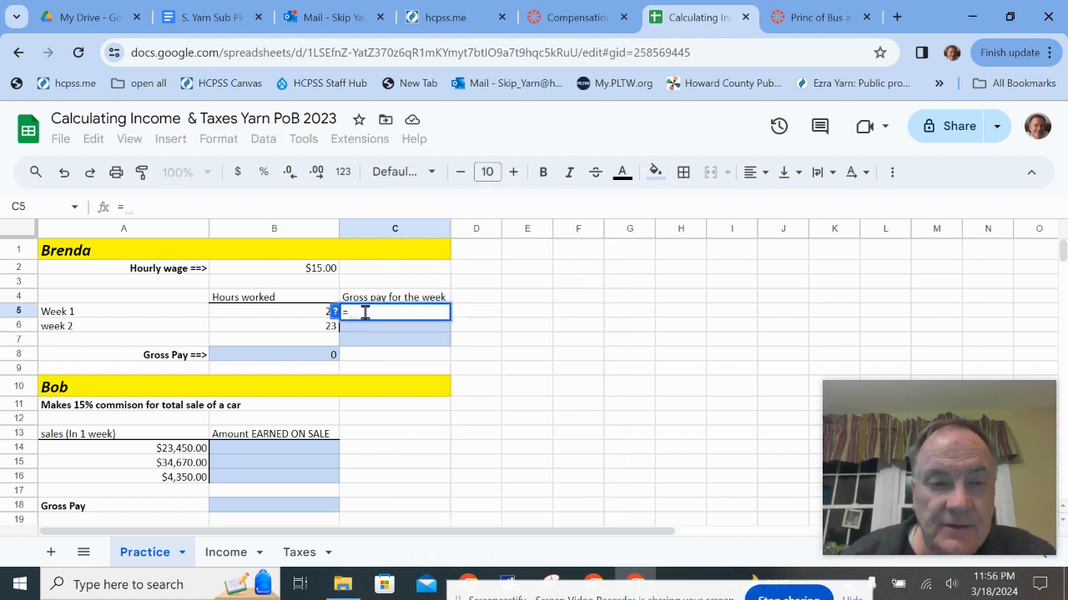
{"action": "left_click", "coordinate": [323, 274]}
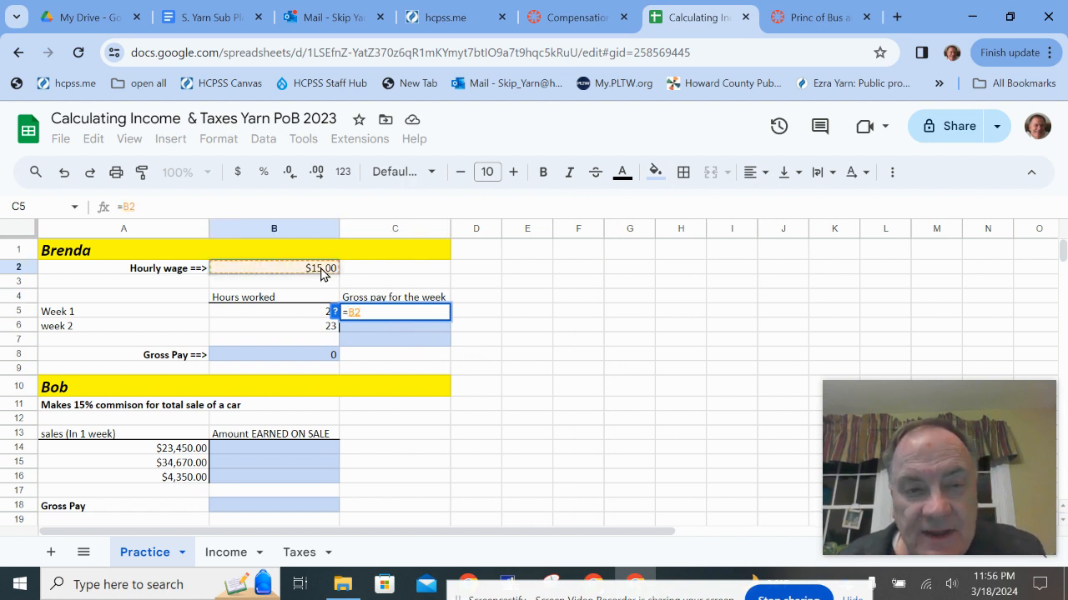
{"action": "key", "text": "F4"}
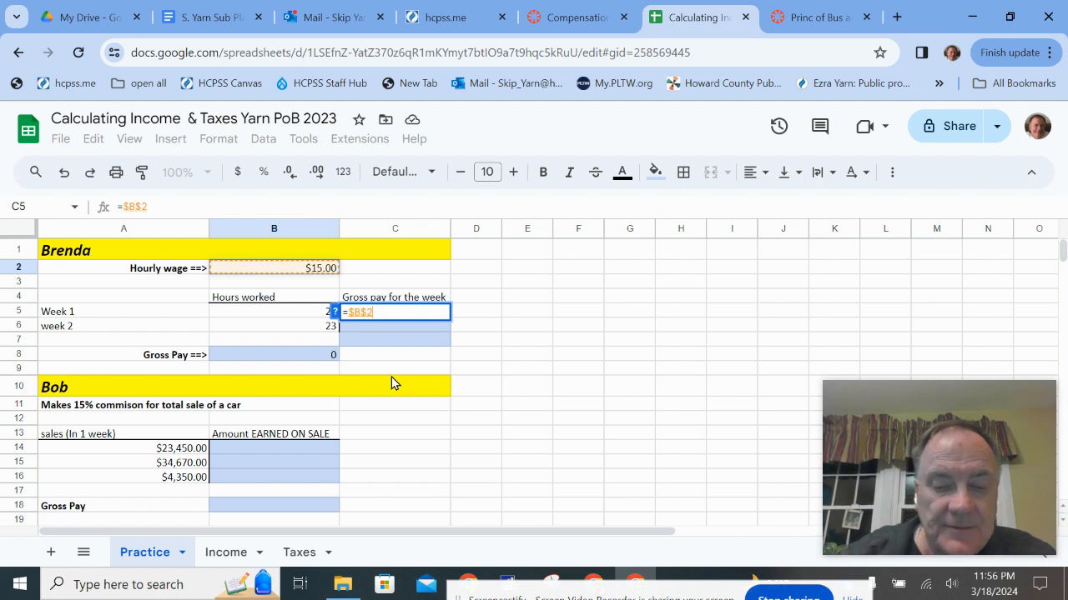
{"action": "type", "text": "*"}
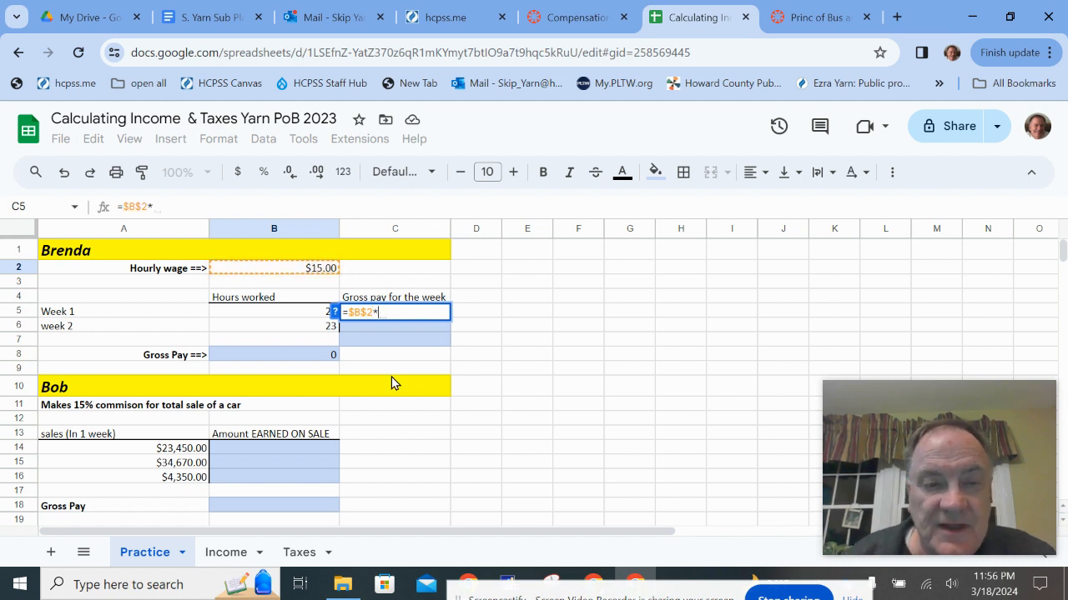
{"action": "left_click", "coordinate": [307, 317]}
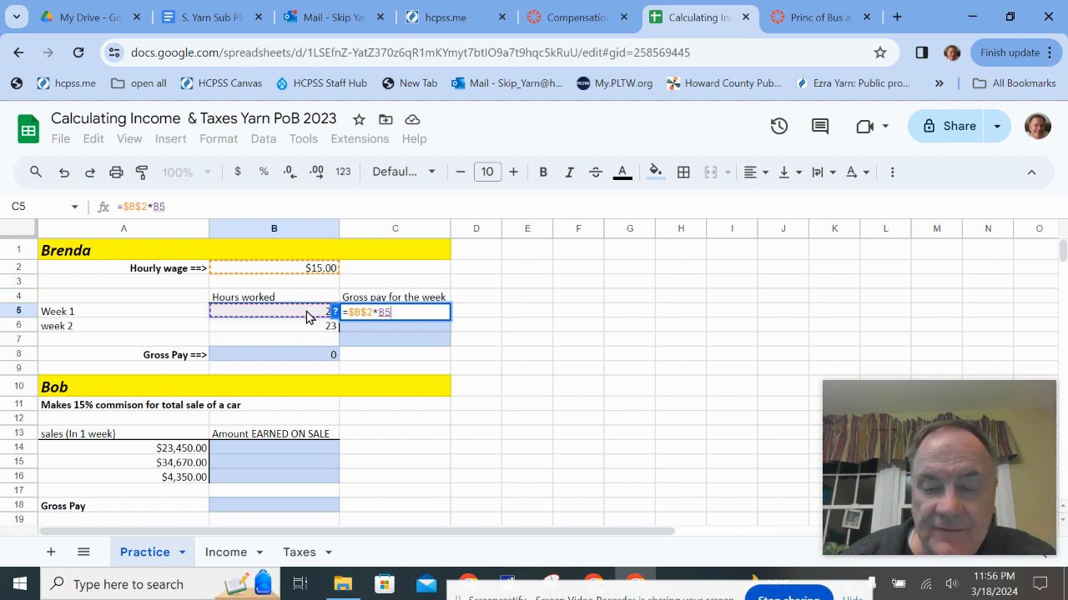
{"action": "key", "text": "Return"}
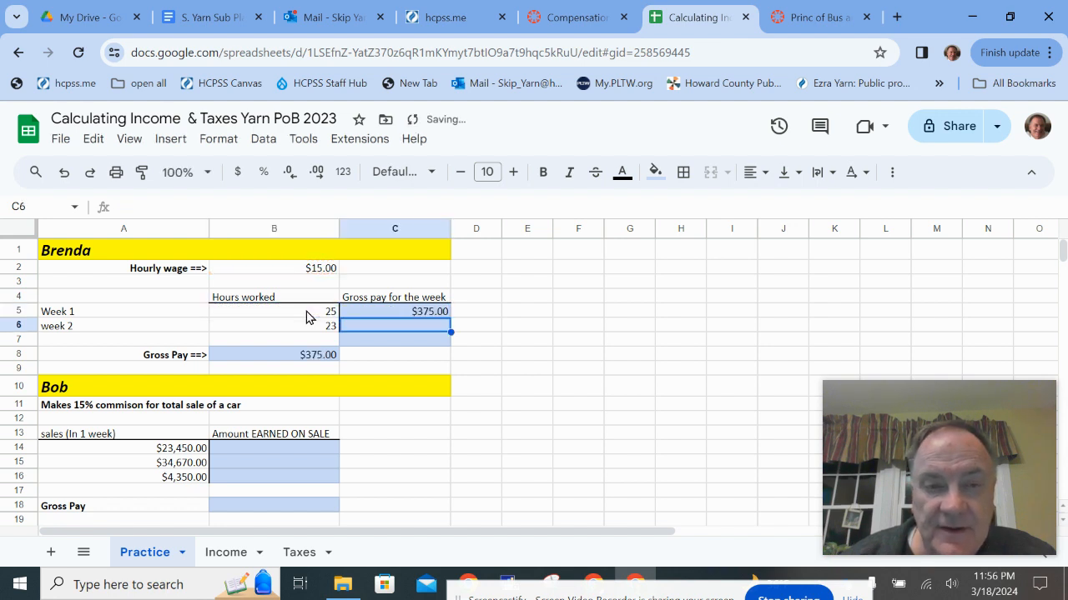
- Fill the week 1 gross pay formula from C5 down to week 2 in C6 and check the copied formula
{"action": "left_click", "coordinate": [440, 315]}
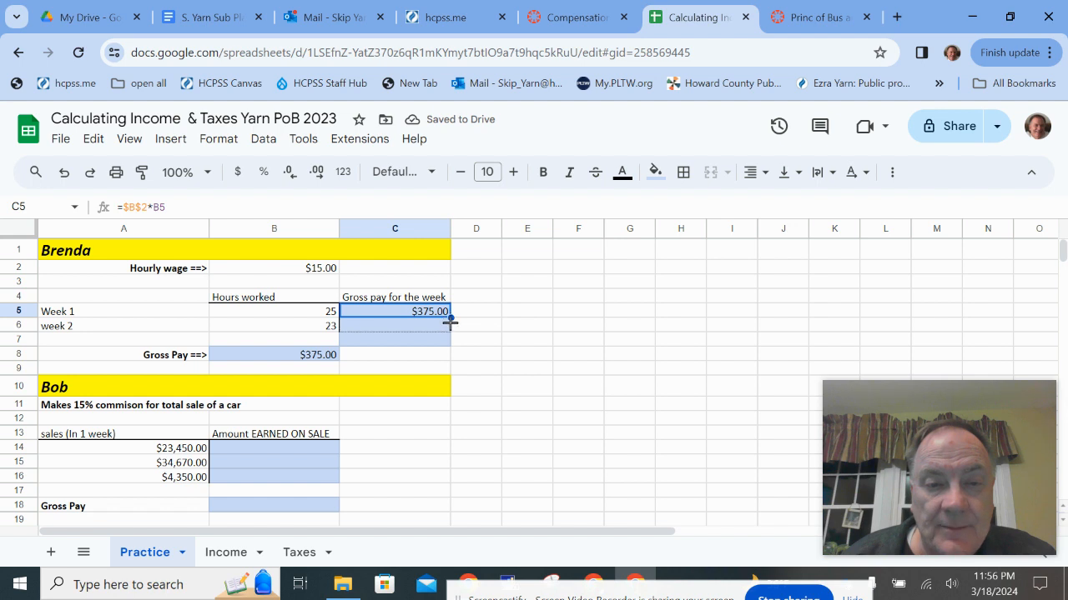
{"action": "left_click_drag", "start_coordinate": [450, 329], "coordinate": [448, 329]}
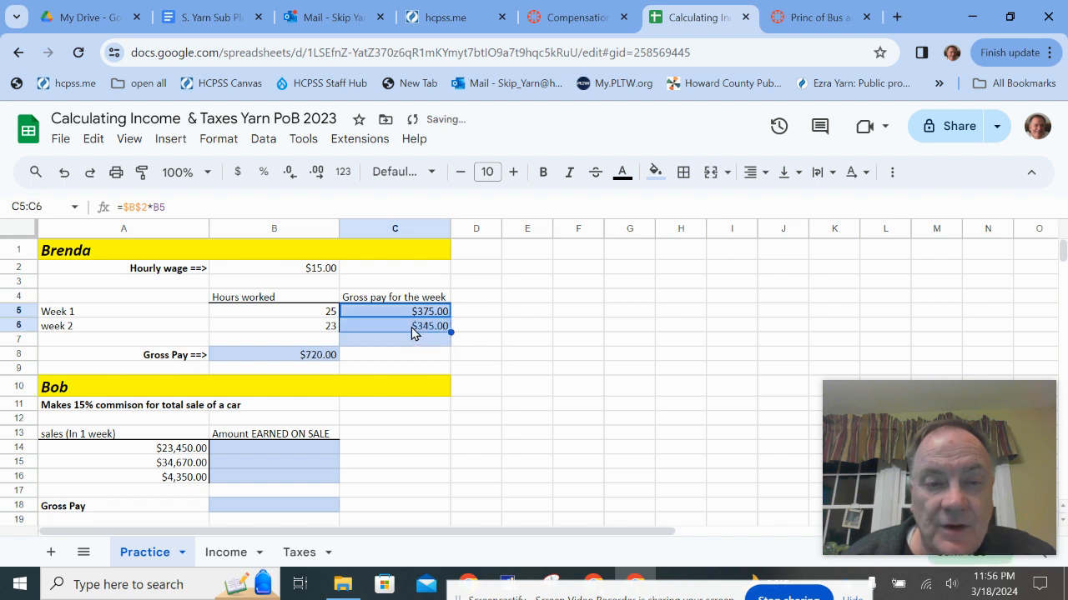
{"action": "left_click", "coordinate": [400, 325]}
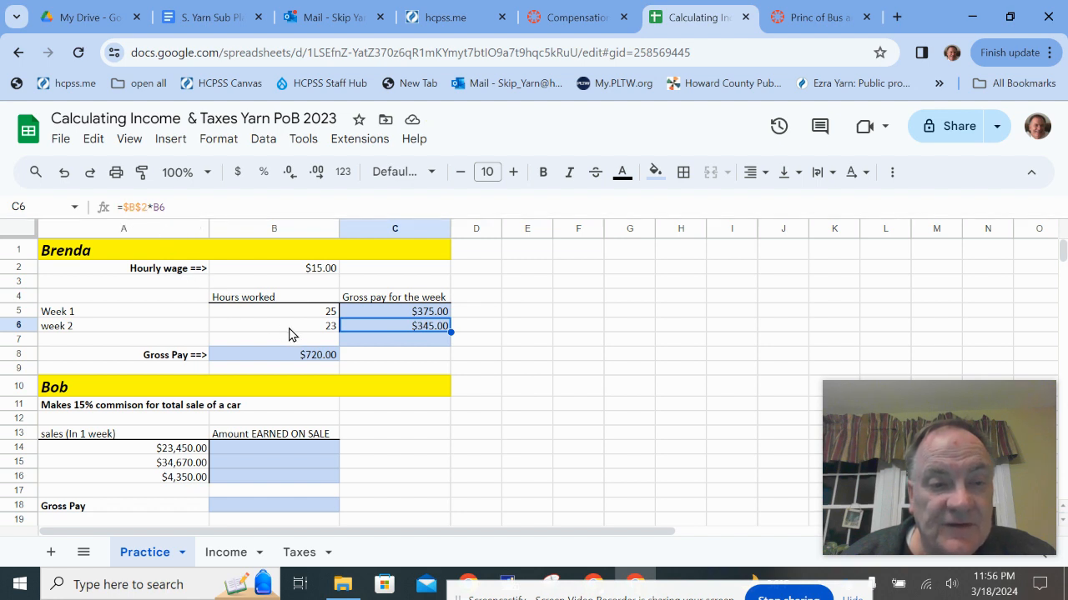
{"action": "left_click", "coordinate": [398, 342]}
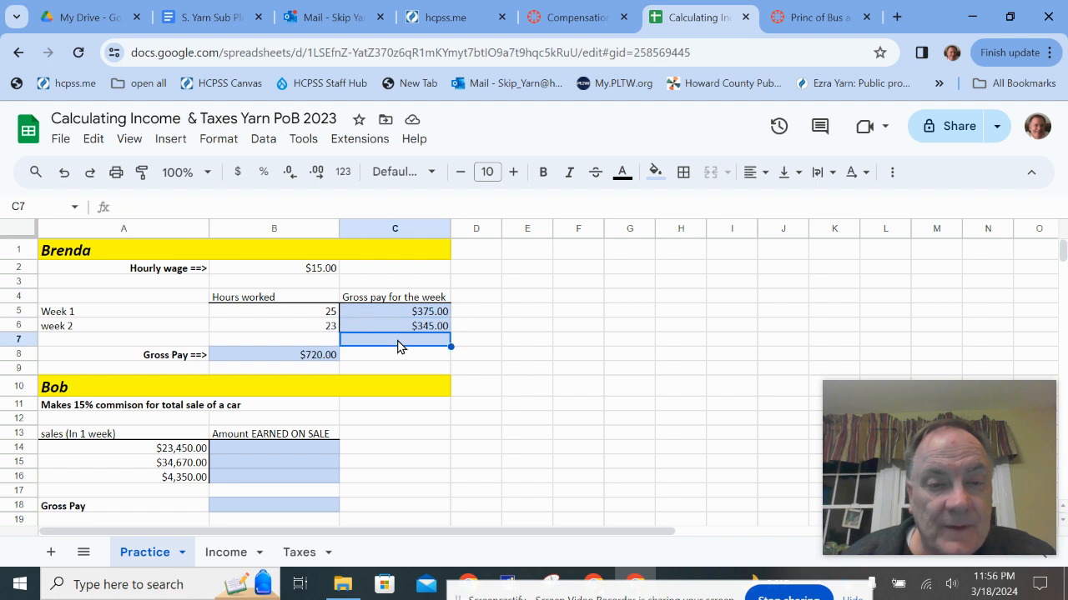
- Replace Brenda's total gross pay formula in B8 with =sum(C5:C6) and review the range it adds
{"action": "left_click", "coordinate": [320, 357]}
{"action": "key", "text": "Delete"}
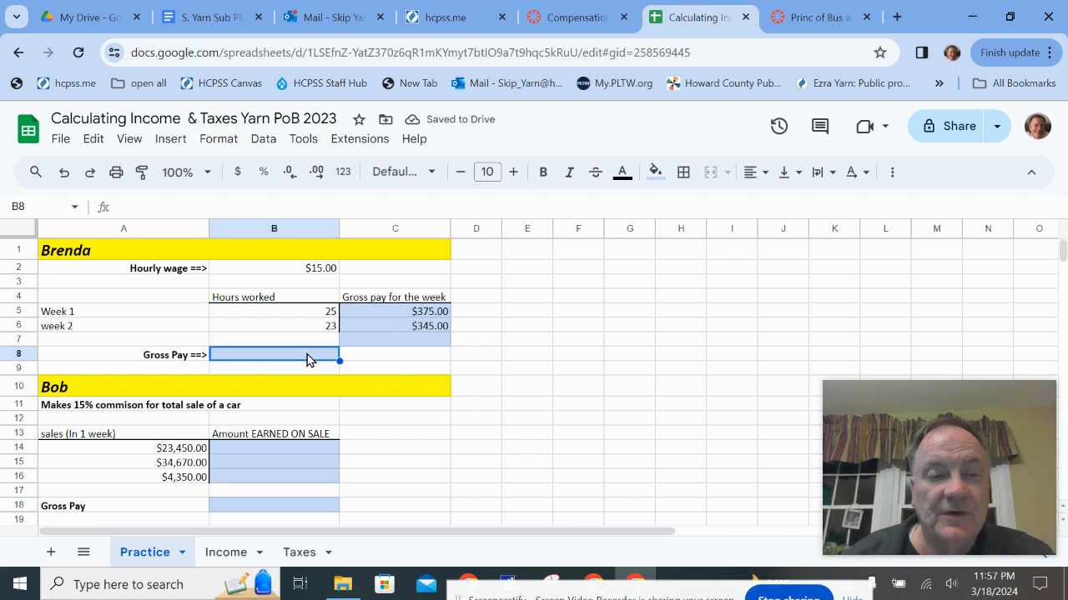
{"action": "type", "text": "="}
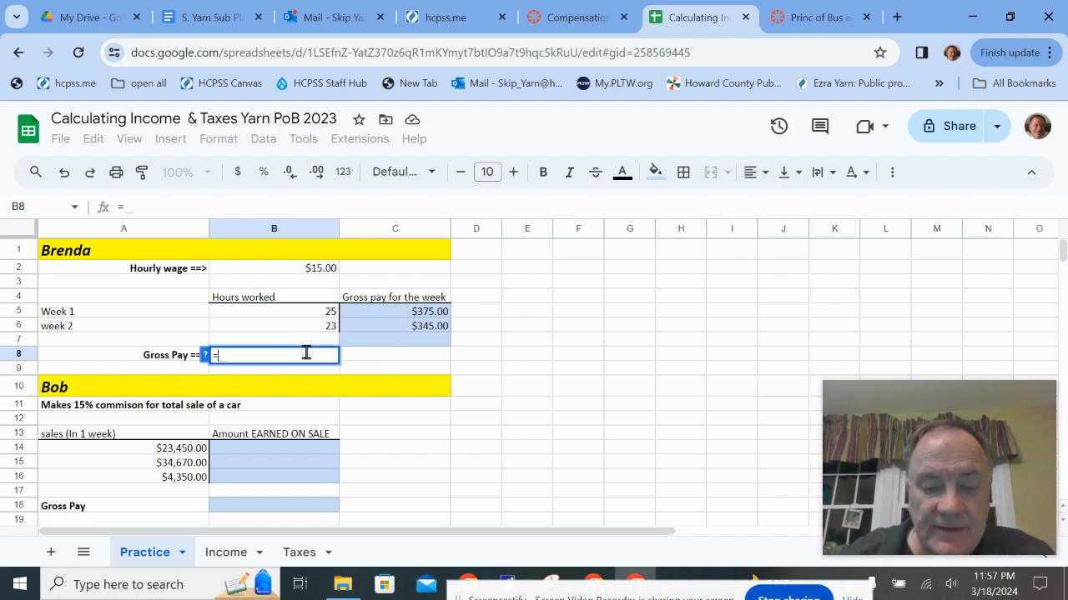
{"action": "type", "text": "sum"}
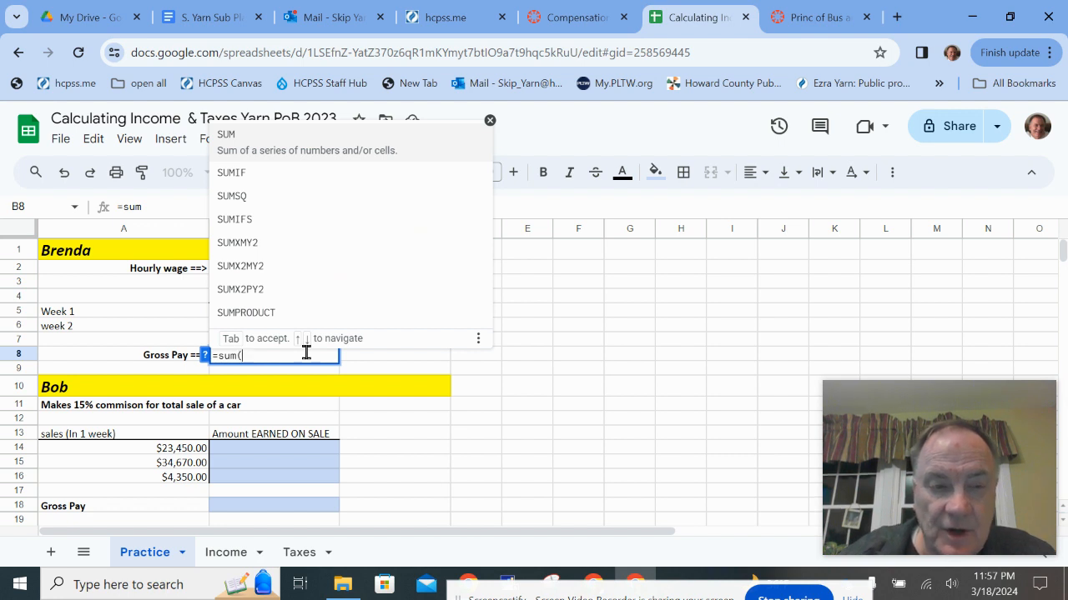
{"action": "type", "text": "("}
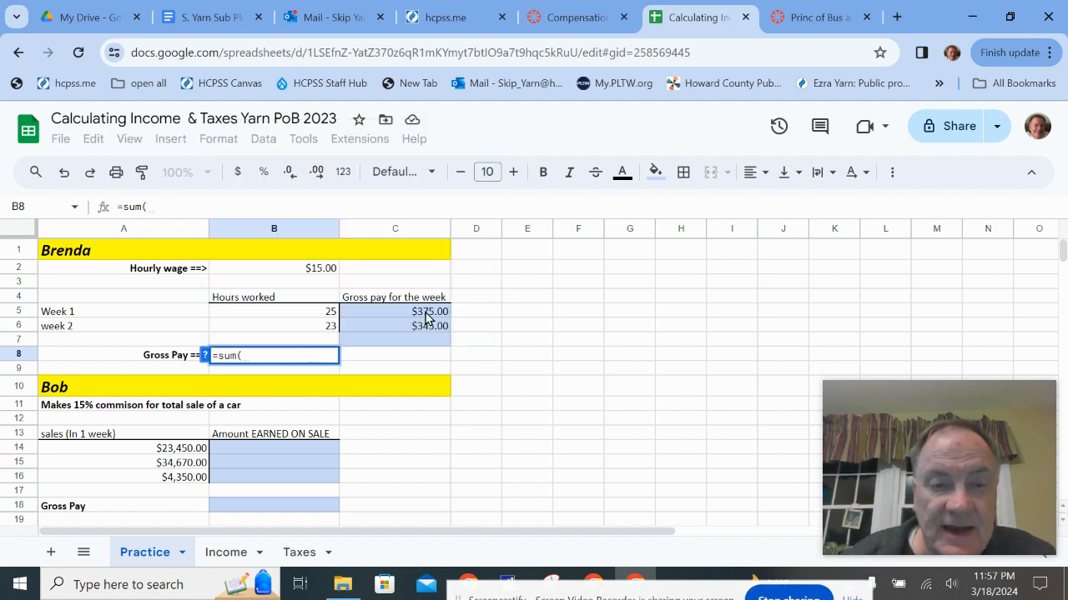
{"action": "left_click_drag", "start_coordinate": [426, 318], "coordinate": [425, 332]}
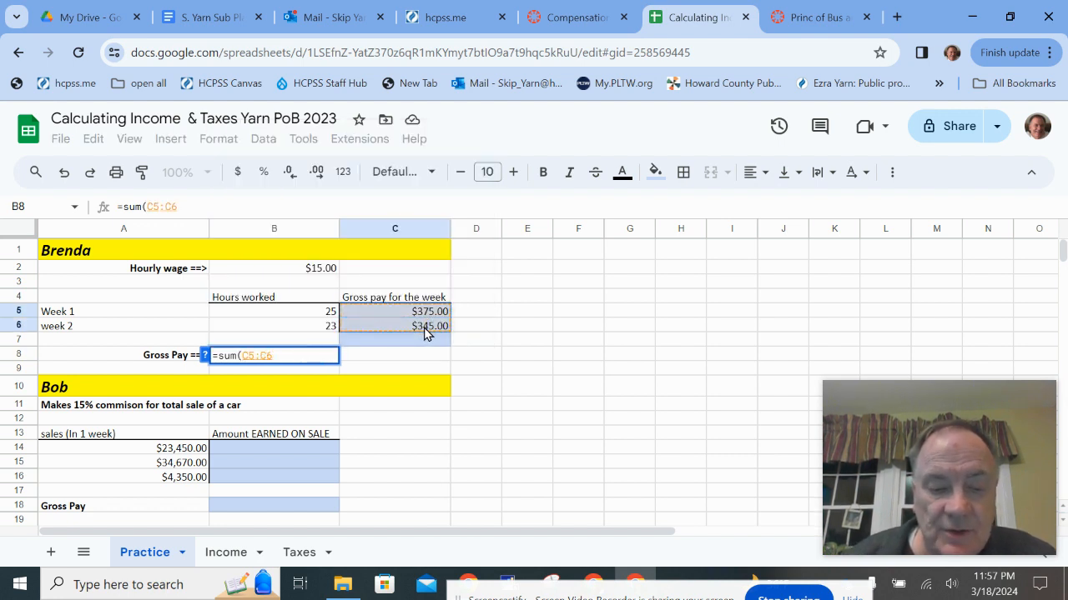
{"action": "type", "text": ")"}
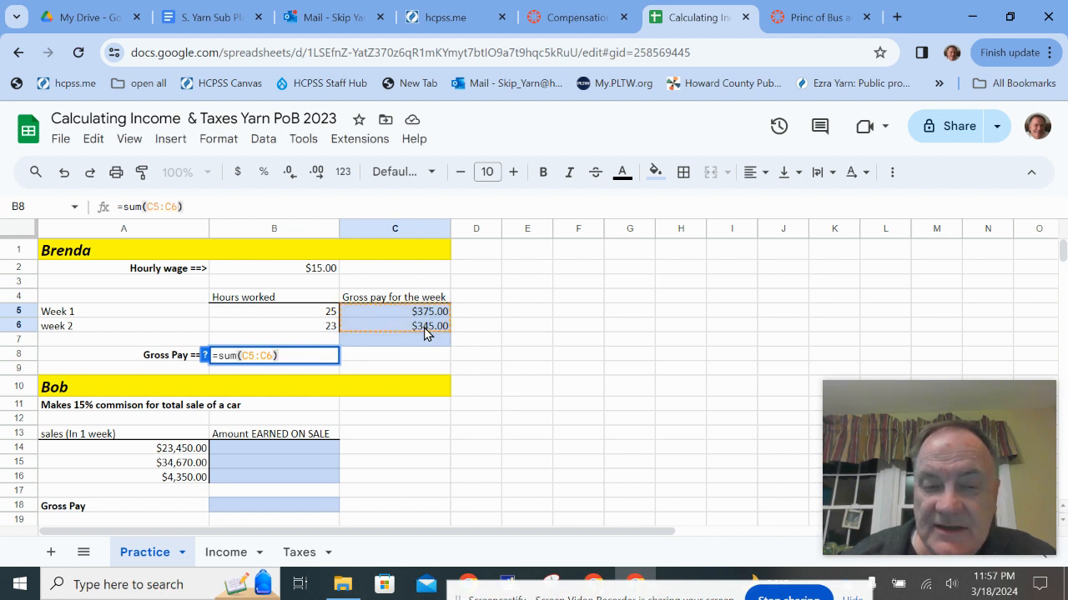
{"action": "key", "text": "Return"}
{"action": "double_click", "coordinate": [296, 355]}
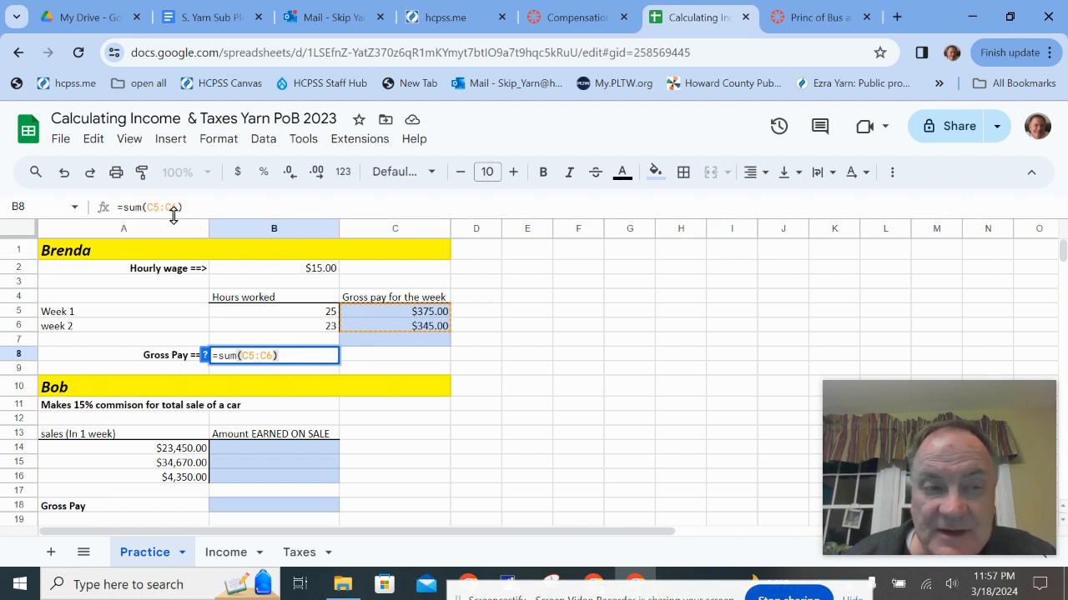
{"action": "key", "text": "Return"}
- Enter the sample numbers 4, 5, 6, 7, 8, 8, 8 down cells F5 to F11, and 99 in F13
{"action": "left_click", "coordinate": [589, 315]}
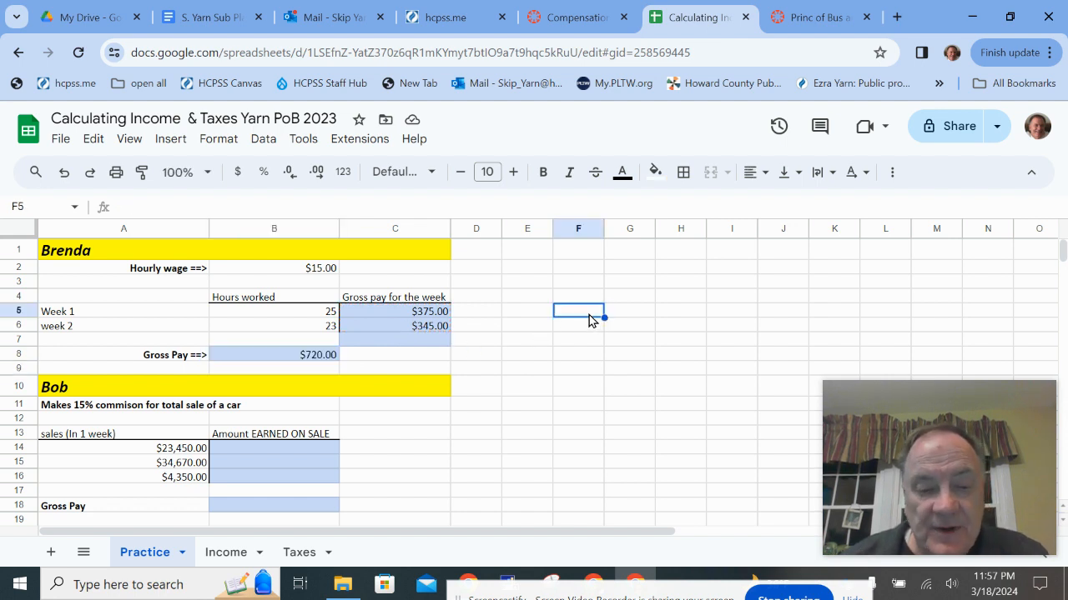
{"action": "type", "text": "4"}
{"action": "key", "text": "Return"}
{"action": "type", "text": "5"}
{"action": "key", "text": "Return"}
{"action": "type", "text": "6"}
{"action": "key", "text": "Return"}
{"action": "type", "text": "7"}
{"action": "key", "text": "Return"}
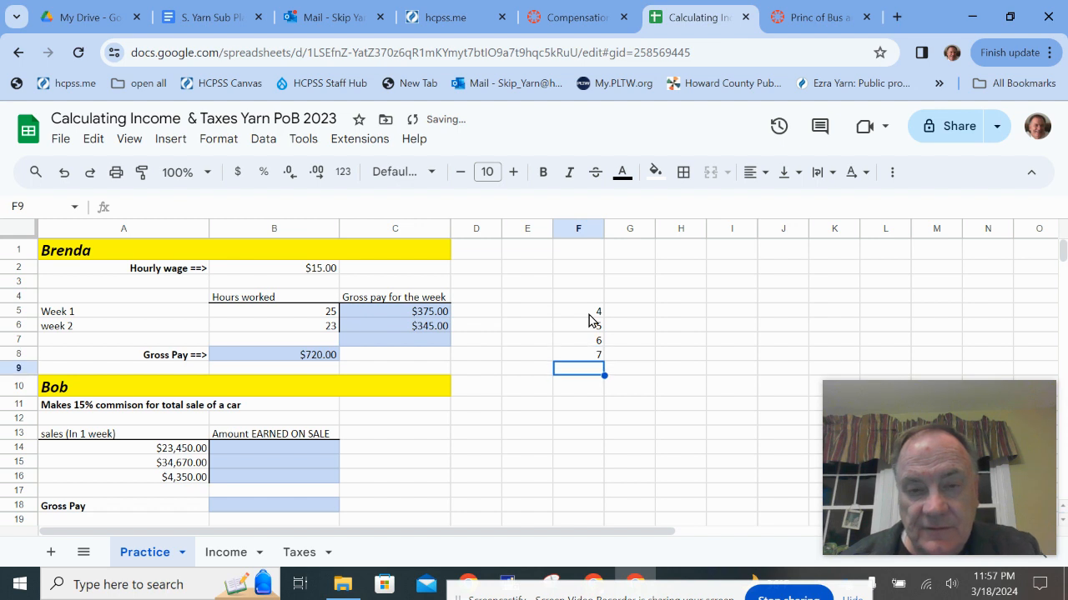
{"action": "type", "text": "8"}
{"action": "key", "text": "Return"}
{"action": "type", "text": "8"}
{"action": "key", "text": "Return"}
{"action": "type", "text": "8"}
{"action": "key", "text": "Return"}
{"action": "key", "text": "Return"}
{"action": "type", "text": "99"}
{"action": "key", "text": "Return"}
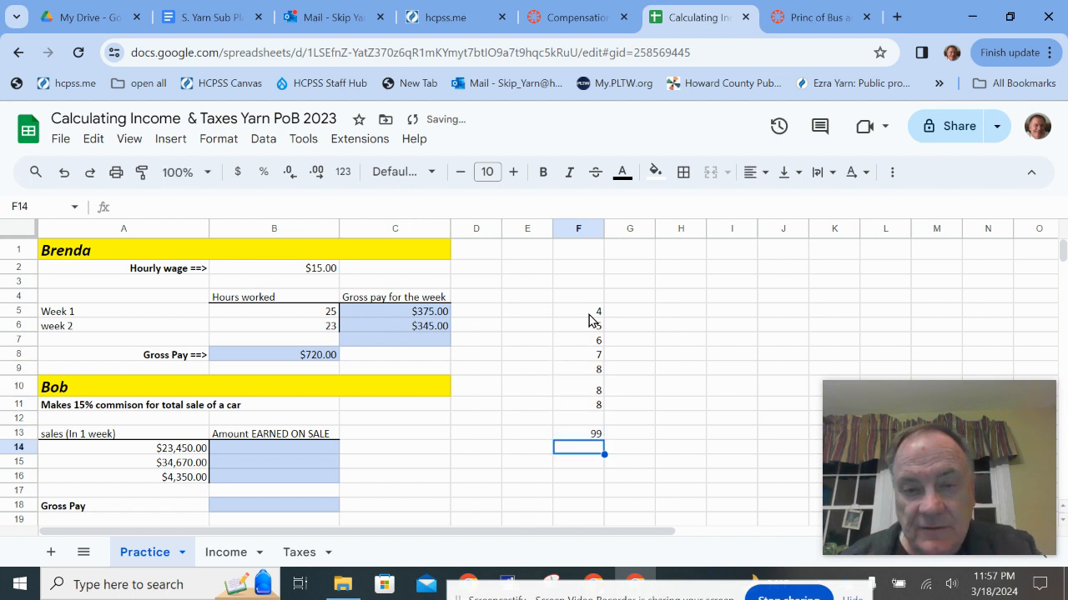
- Enter 70 in F12 to fill the gap in the column of sample numbers
{"action": "key", "text": "Up"}
{"action": "key", "text": "Up"}
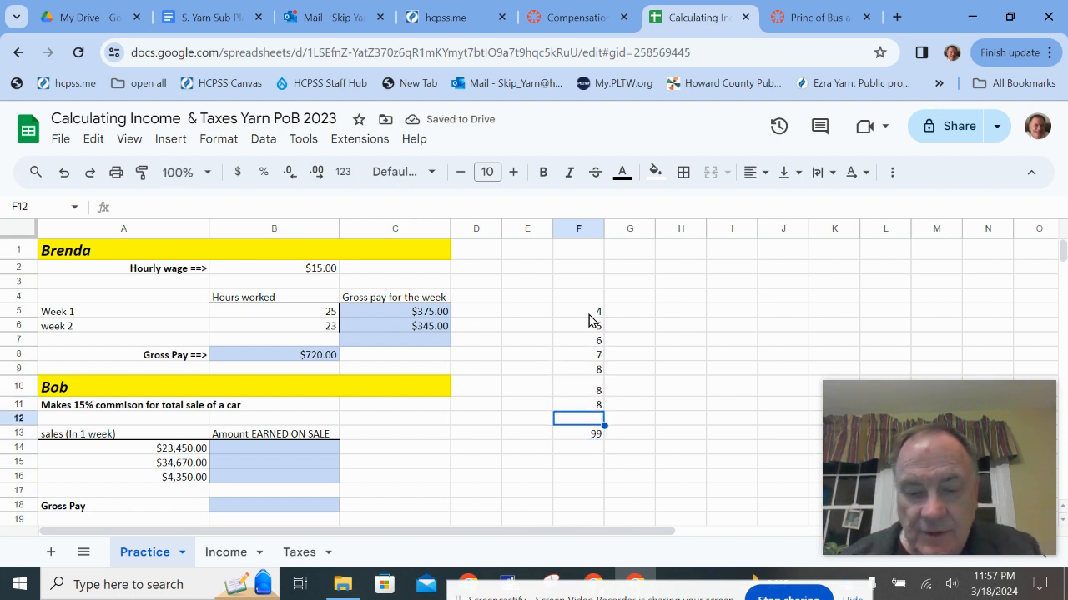
{"action": "type", "text": "70"}
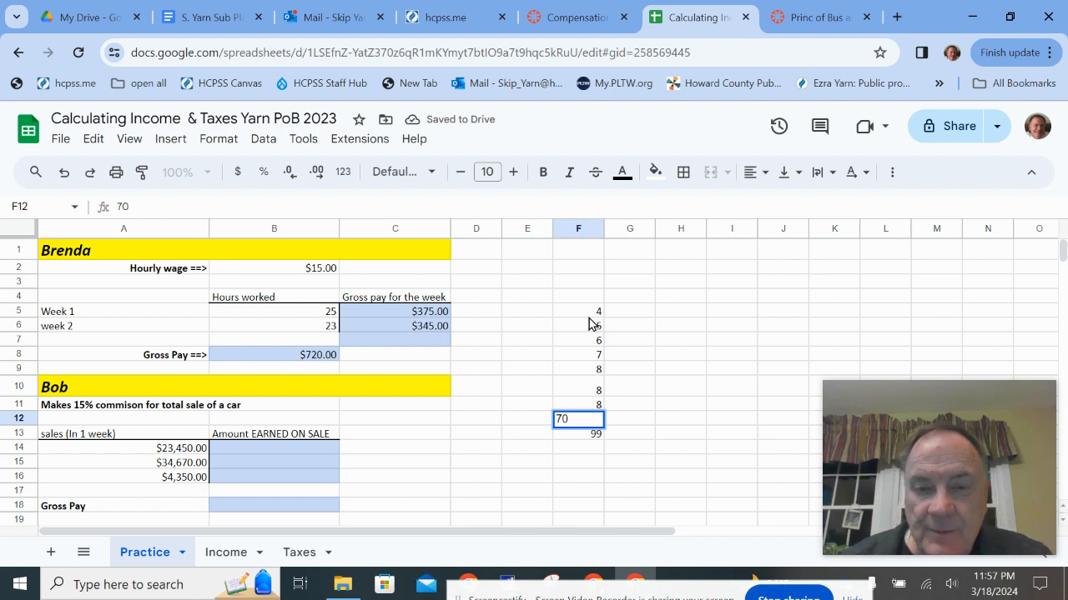
{"action": "left_click", "coordinate": [643, 415]}
- Total the sample numbers in F14 with the suggested formula =SUM(F5:F13)
{"action": "left_click_drag", "start_coordinate": [578, 296], "coordinate": [596, 431]}
{"action": "left_click", "coordinate": [582, 453]}
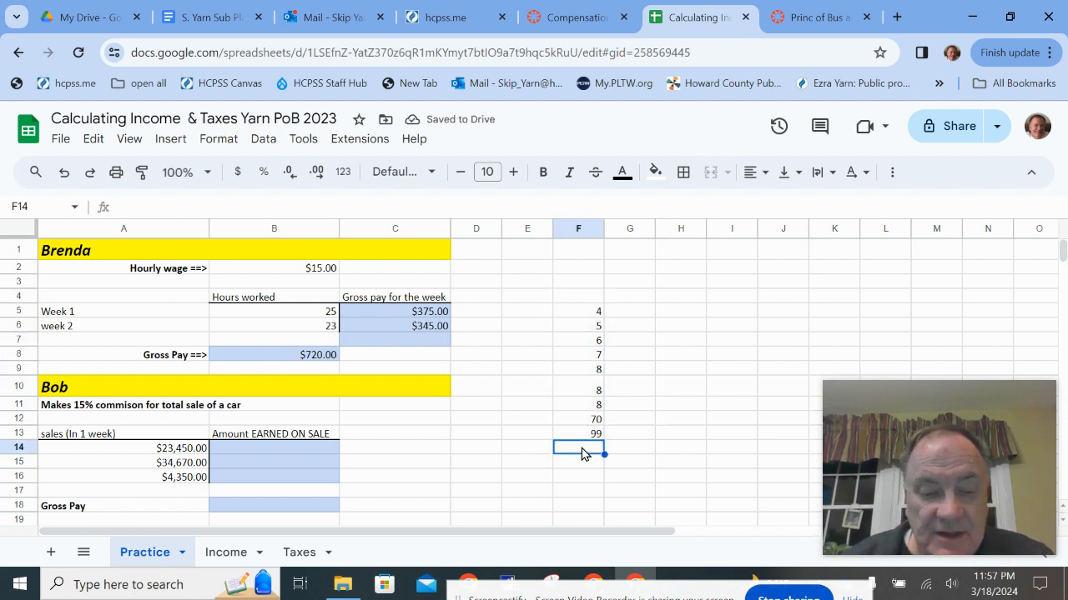
{"action": "type", "text": "="}
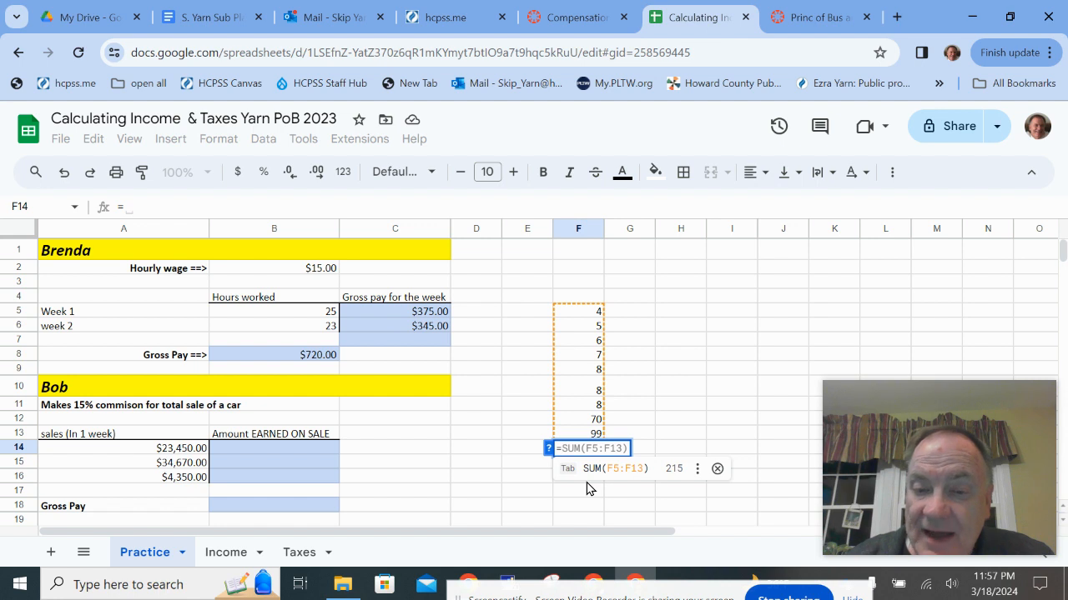
{"action": "key", "text": "Tab"}
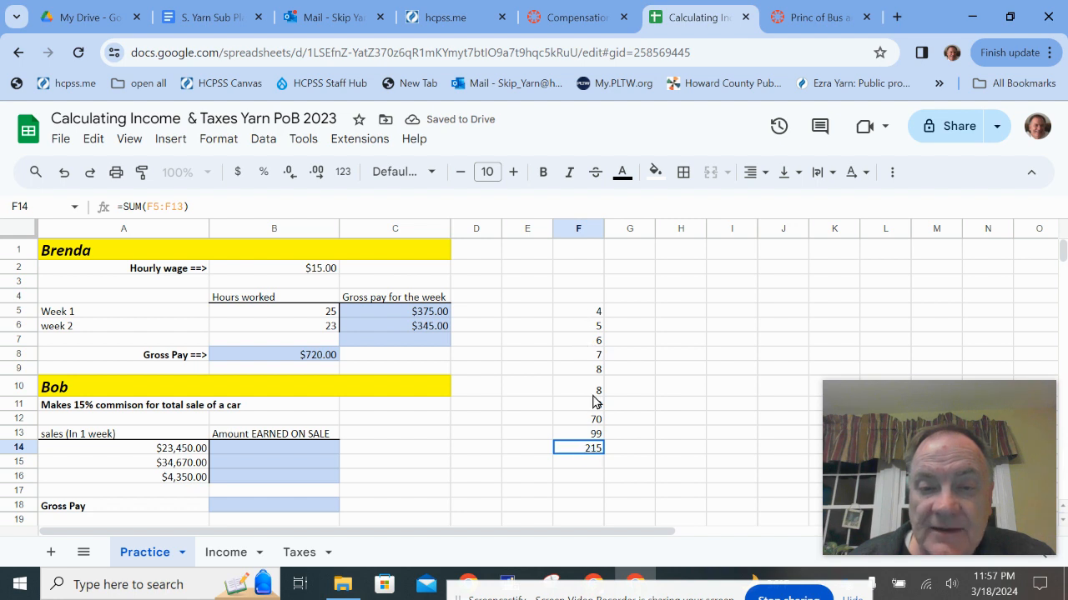
- Clear the sample numbers and their total from cells F5 to F14
{"action": "left_click_drag", "start_coordinate": [586, 313], "coordinate": [581, 453]}
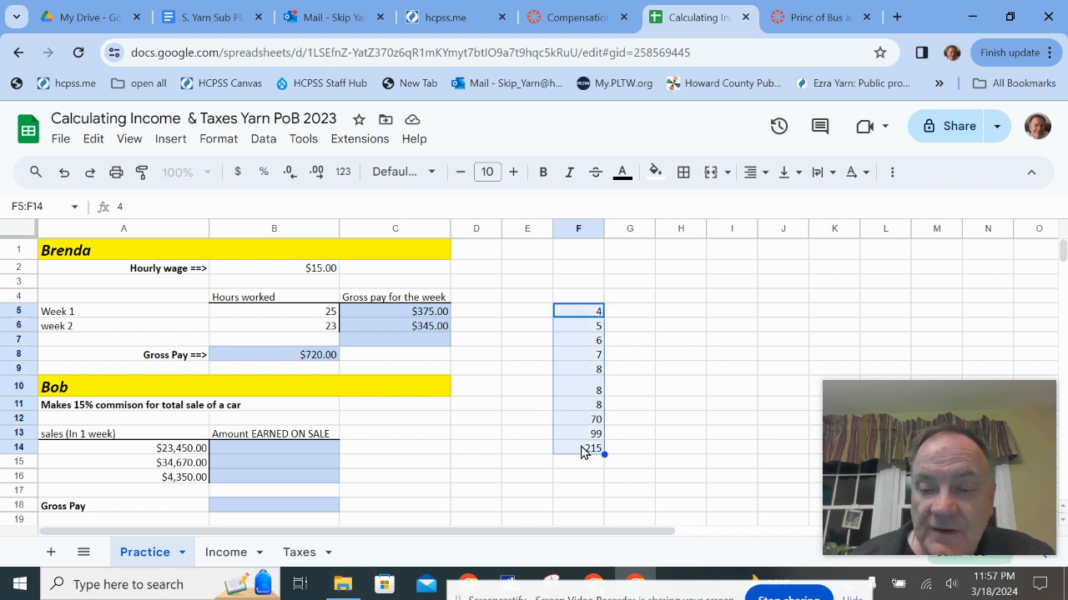
{"action": "key", "text": "Delete"}
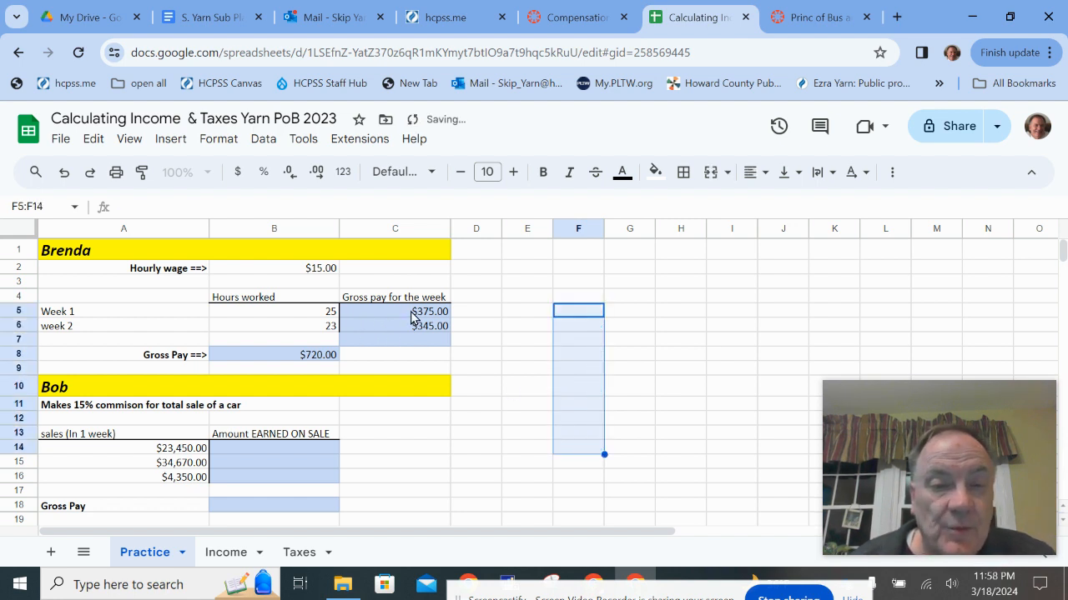
{"action": "left_click", "coordinate": [440, 436]}
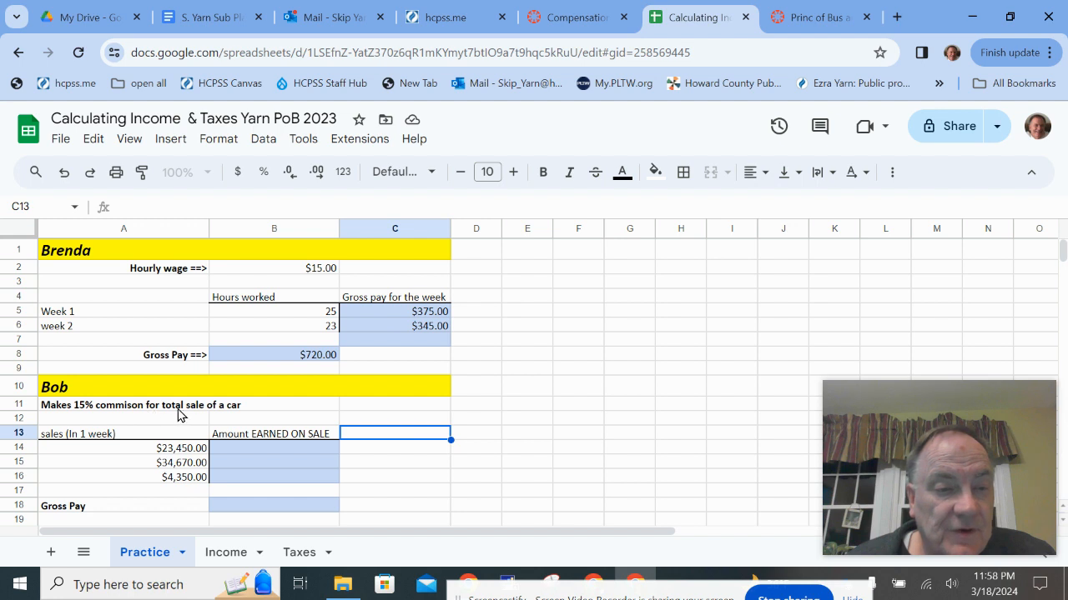
- Review the weekly car sales in A14 to A16 and enter =A14*15% in B14 as the commission earned on the first sale
{"action": "left_click", "coordinate": [171, 451]}
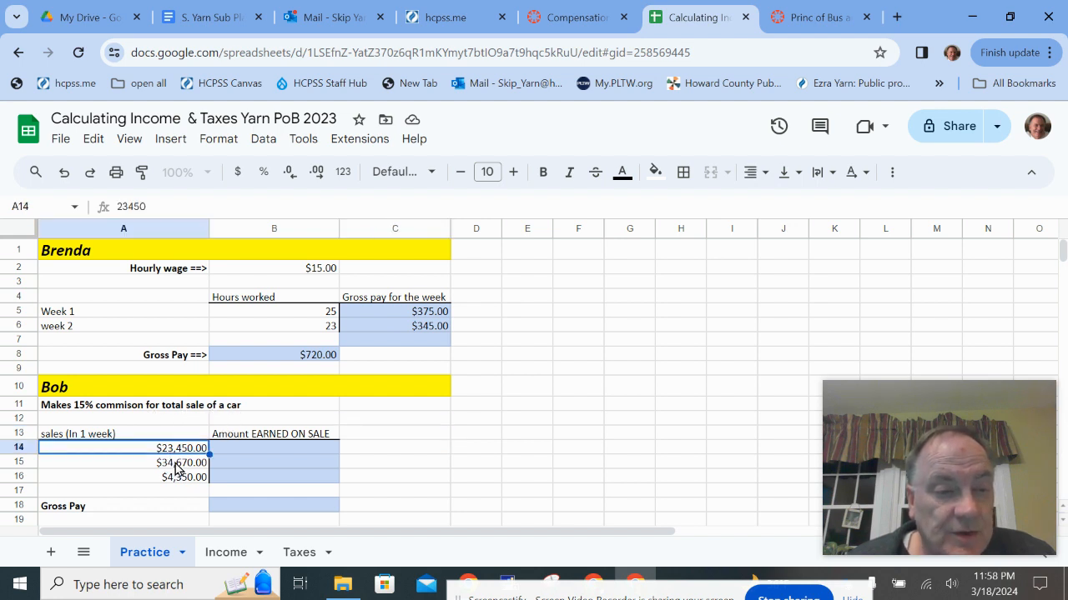
{"action": "left_click", "coordinate": [177, 466]}
{"action": "left_click", "coordinate": [183, 477]}
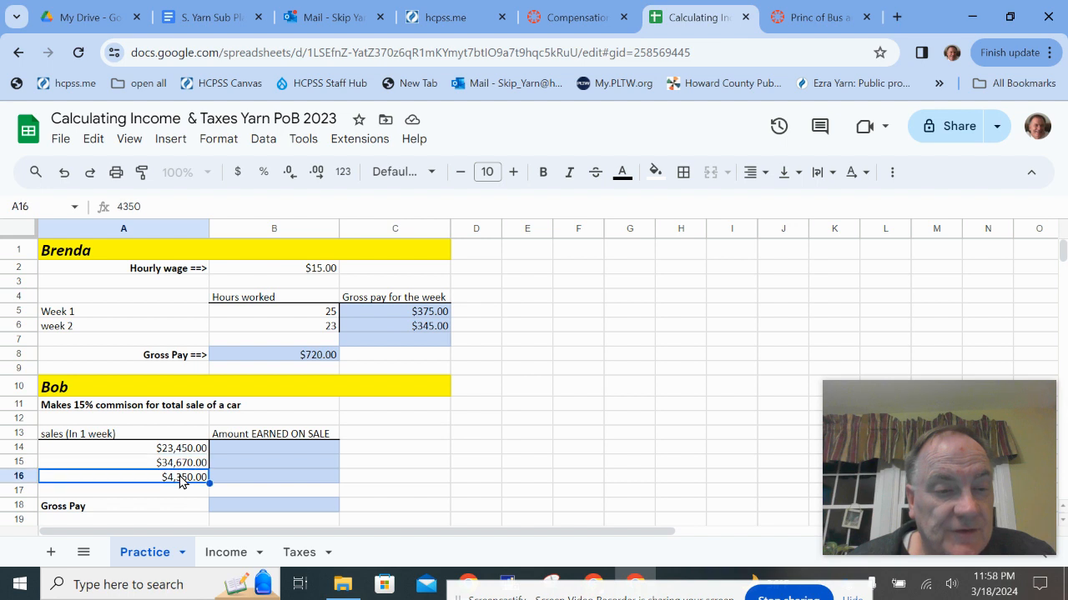
{"action": "left_click", "coordinate": [248, 448]}
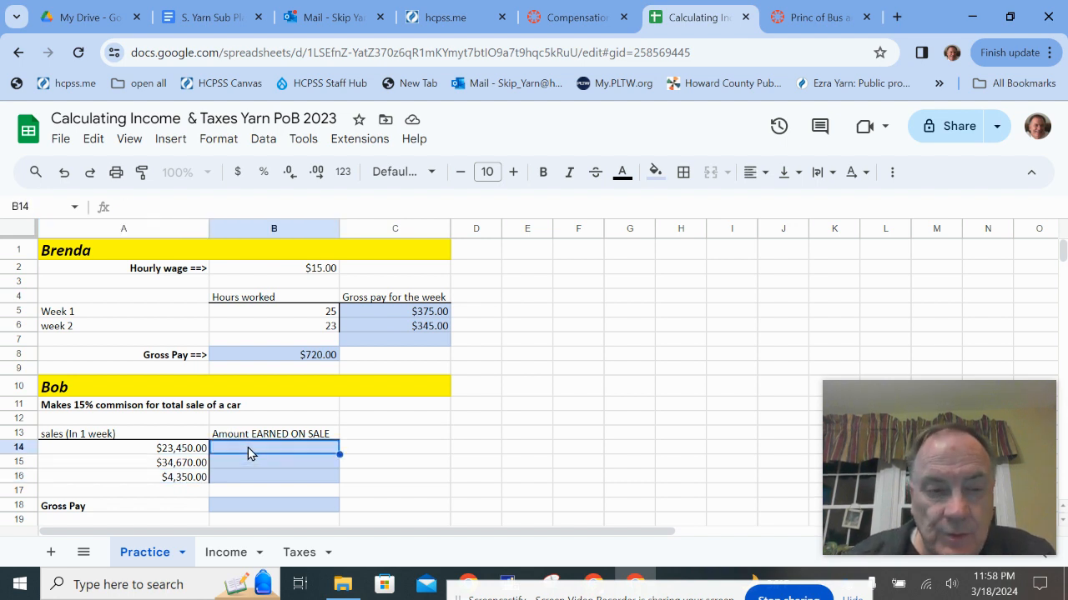
{"action": "type", "text": "="}
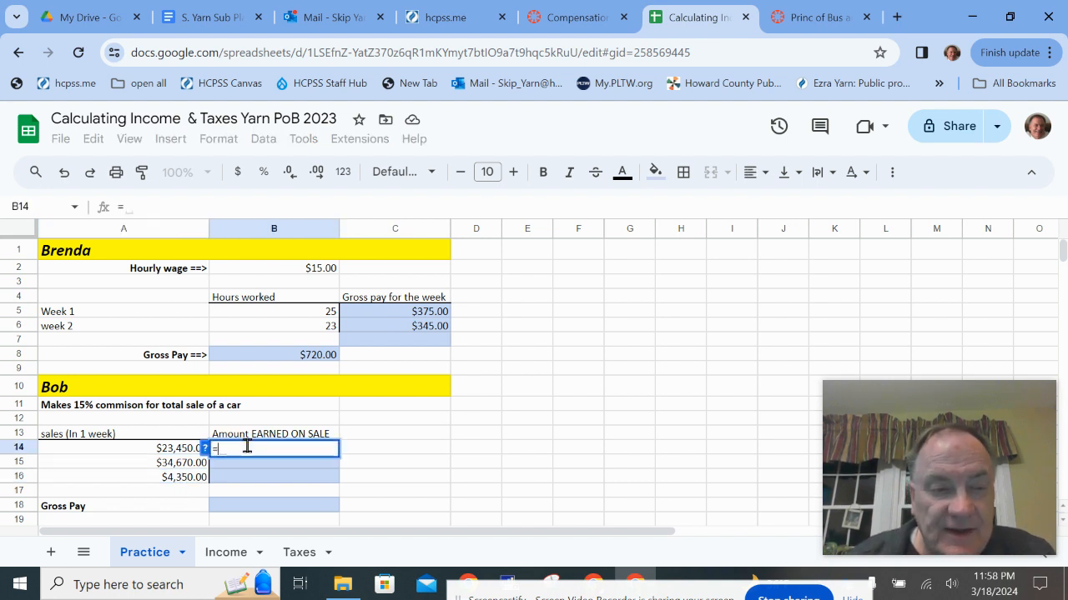
{"action": "left_click", "coordinate": [176, 455]}
{"action": "type", "text": "*"}
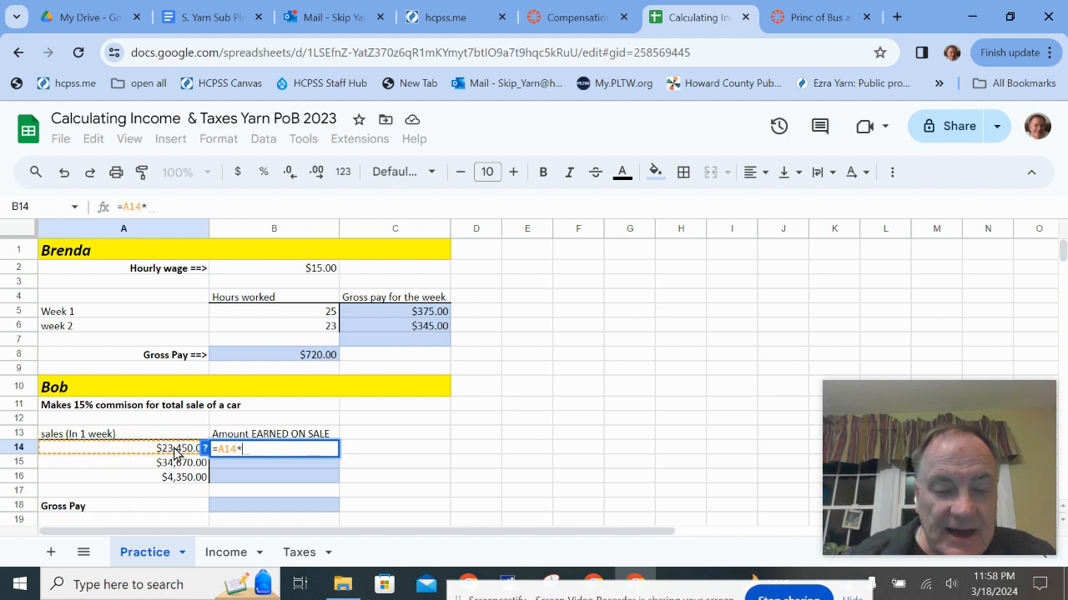
{"action": "type", "text": "15%"}
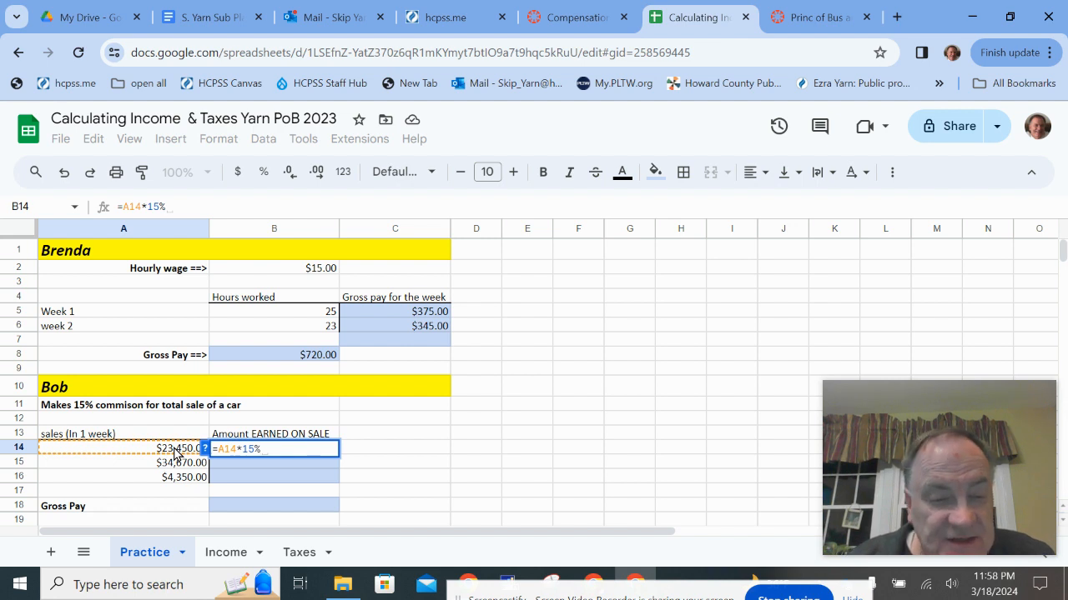
{"action": "key", "text": "Return"}
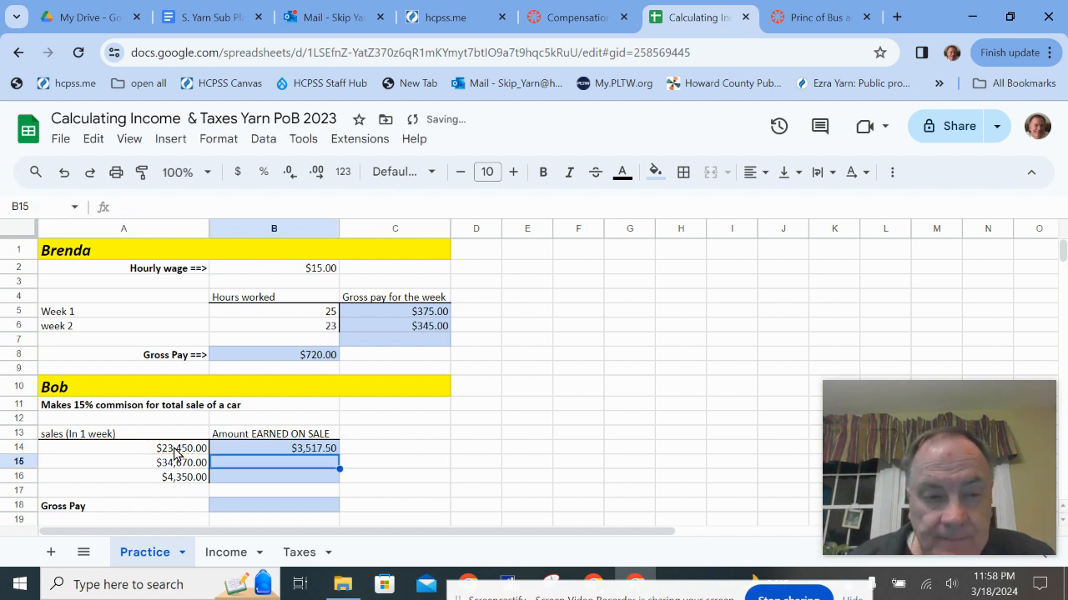
- Check the commission formula in B14 and fill it down to B16 for the other two sales
{"action": "left_click", "coordinate": [302, 451]}
{"action": "double_click", "coordinate": [302, 451]}
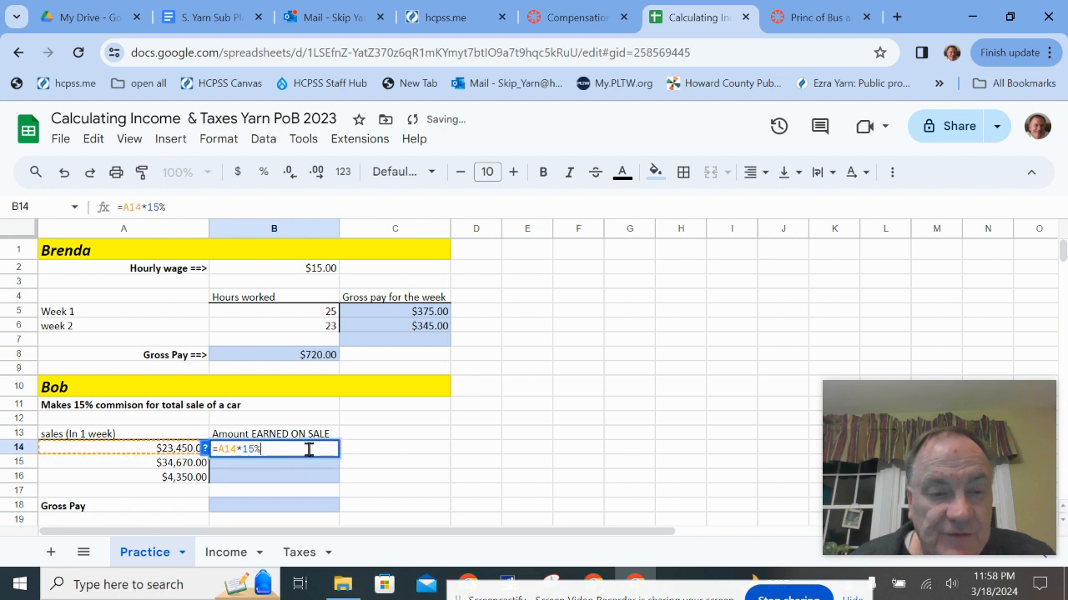
{"action": "left_click", "coordinate": [380, 470]}
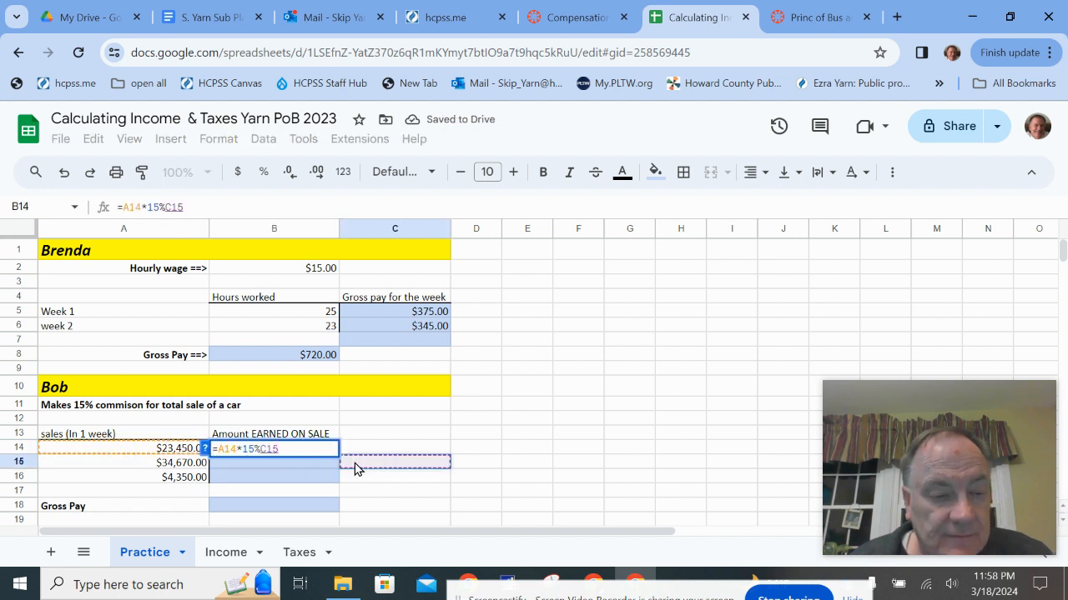
{"action": "key", "text": "Escape"}
{"action": "left_click_drag", "start_coordinate": [338, 455], "coordinate": [337, 483]}
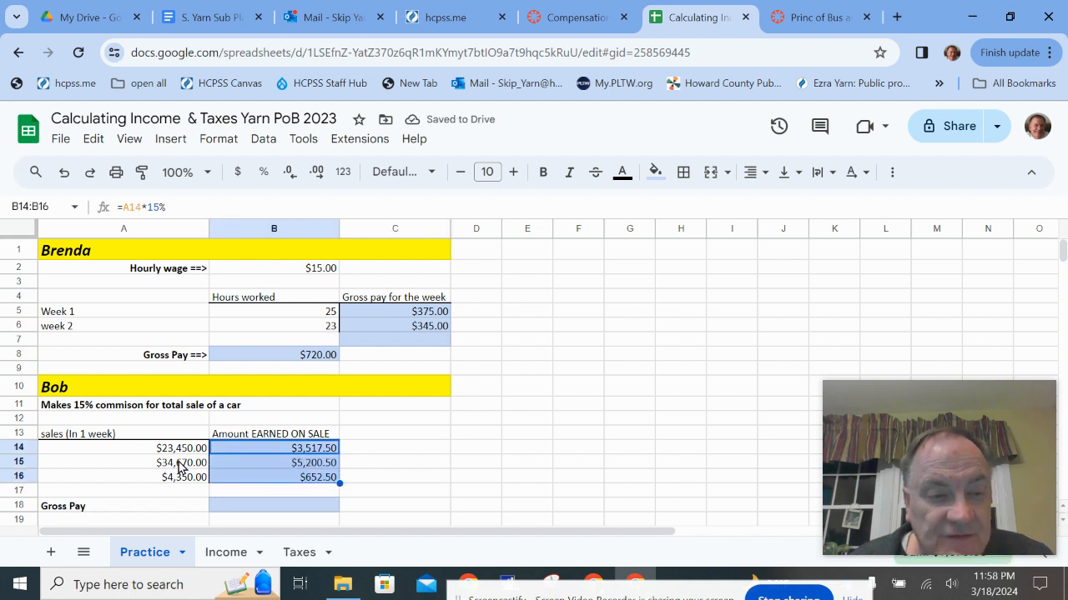
- Calculate the total commission gross pay in B18 with =sum(B14:B16)
{"action": "scroll", "coordinate": [395, 450], "scroll_direction": "down", "scroll_amount": 1}
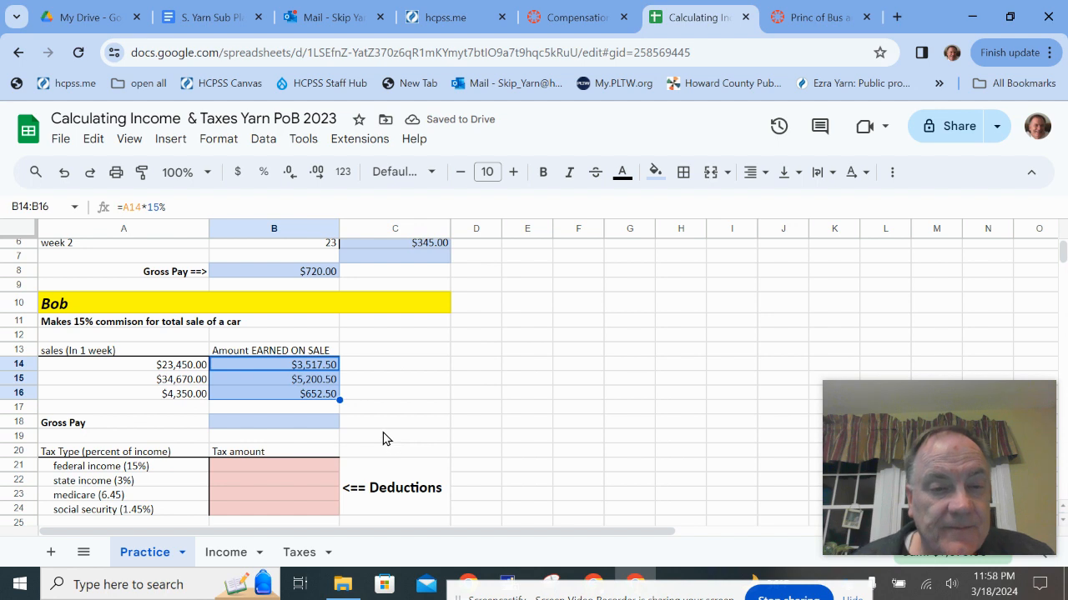
{"action": "left_click", "coordinate": [303, 425]}
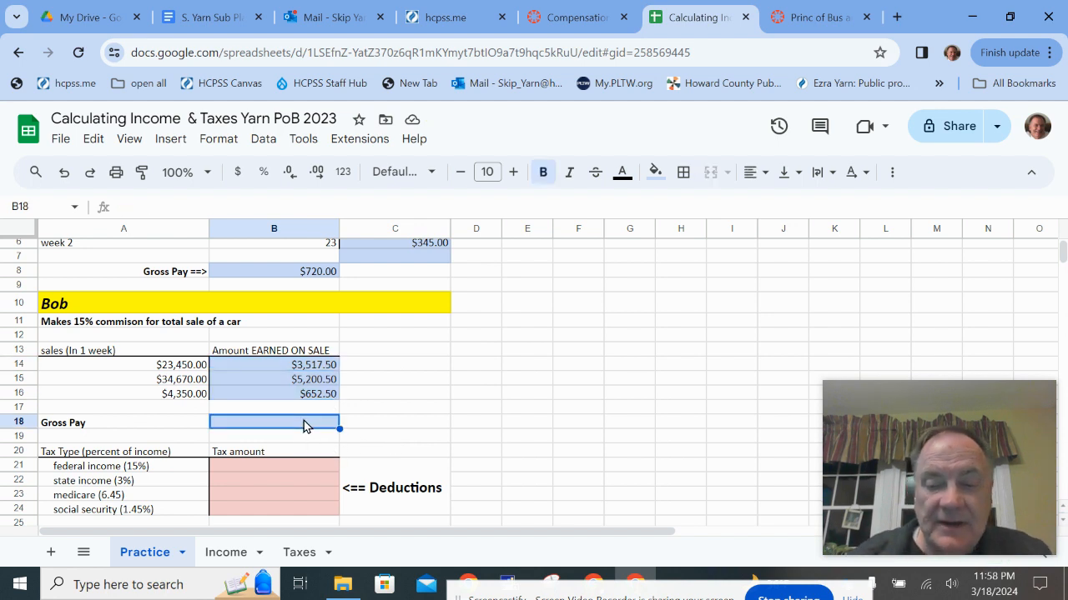
{"action": "type", "text": "=sum("}
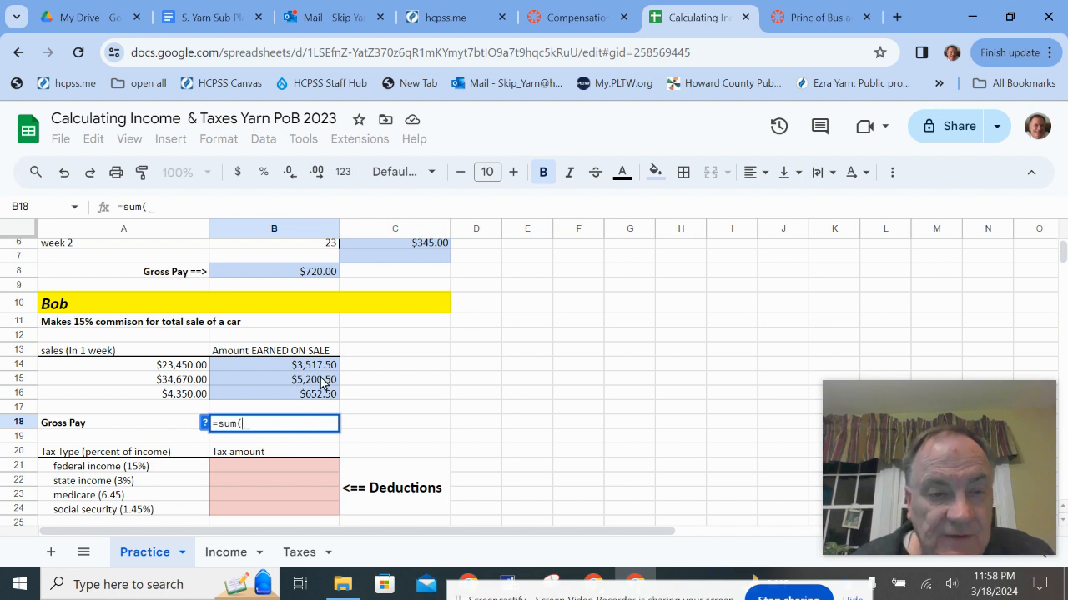
{"action": "left_click_drag", "start_coordinate": [324, 367], "coordinate": [323, 400]}
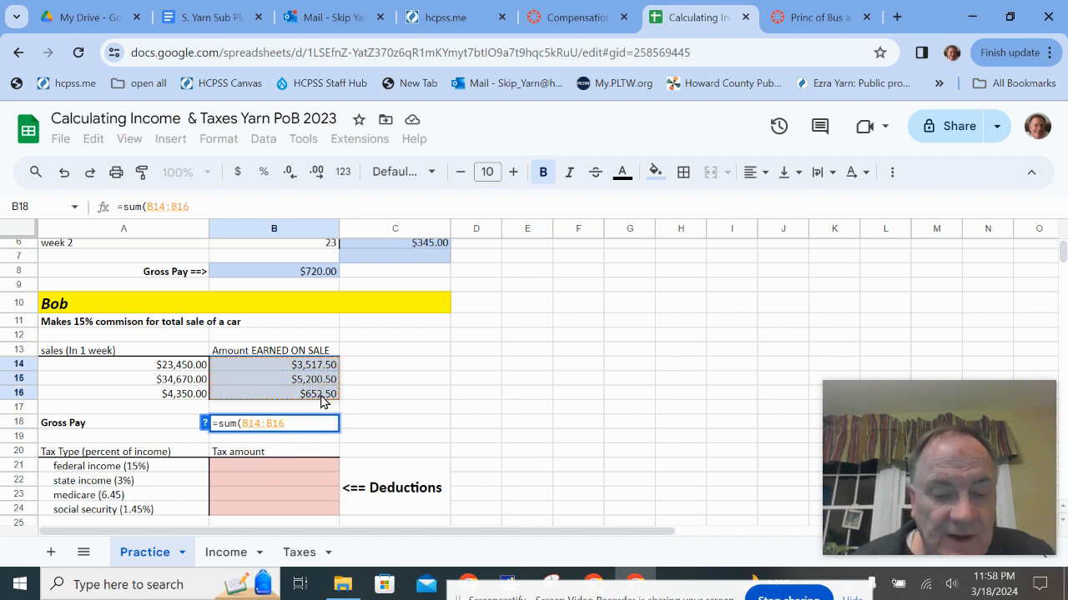
{"action": "key", "text": "Return"}
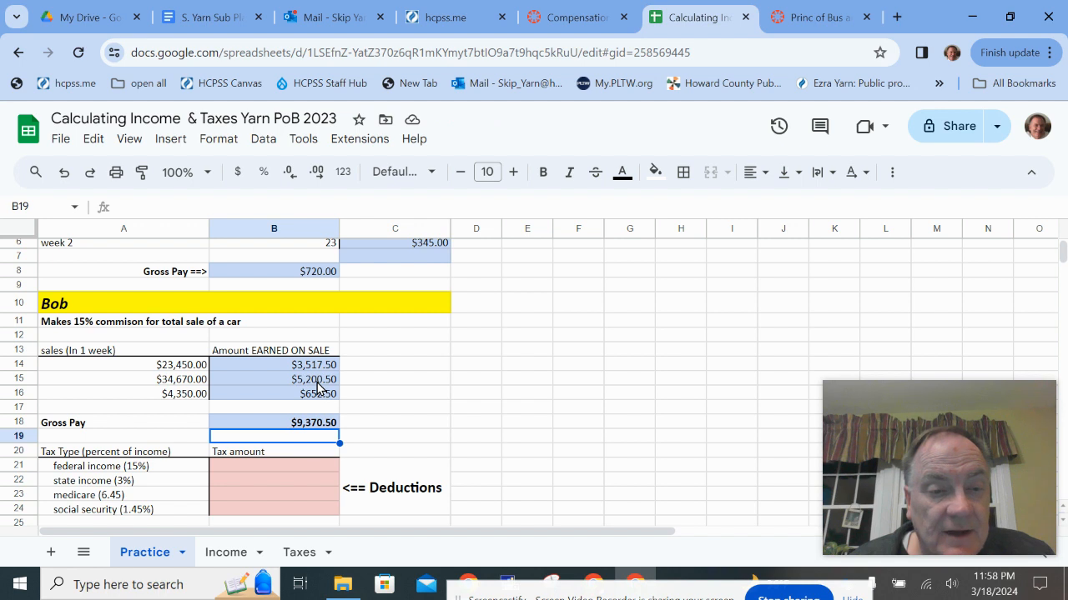
- Enter =$B$18*15% in B21 as the federal income tax, locking the gross pay as an absolute reference
{"action": "scroll", "coordinate": [318, 386], "scroll_direction": "down", "scroll_amount": 2}
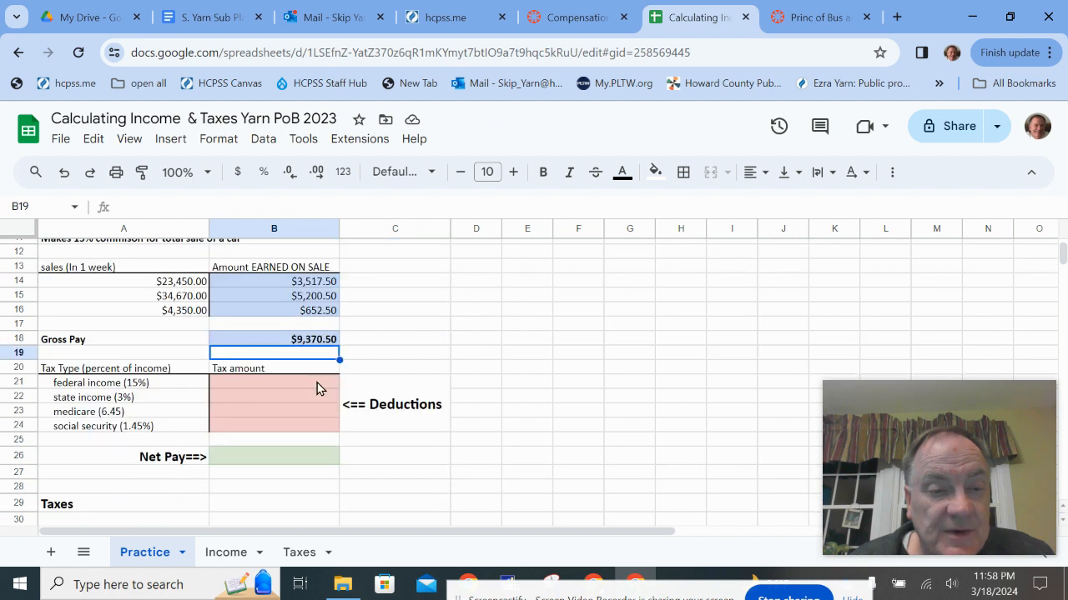
{"action": "left_click", "coordinate": [326, 340]}
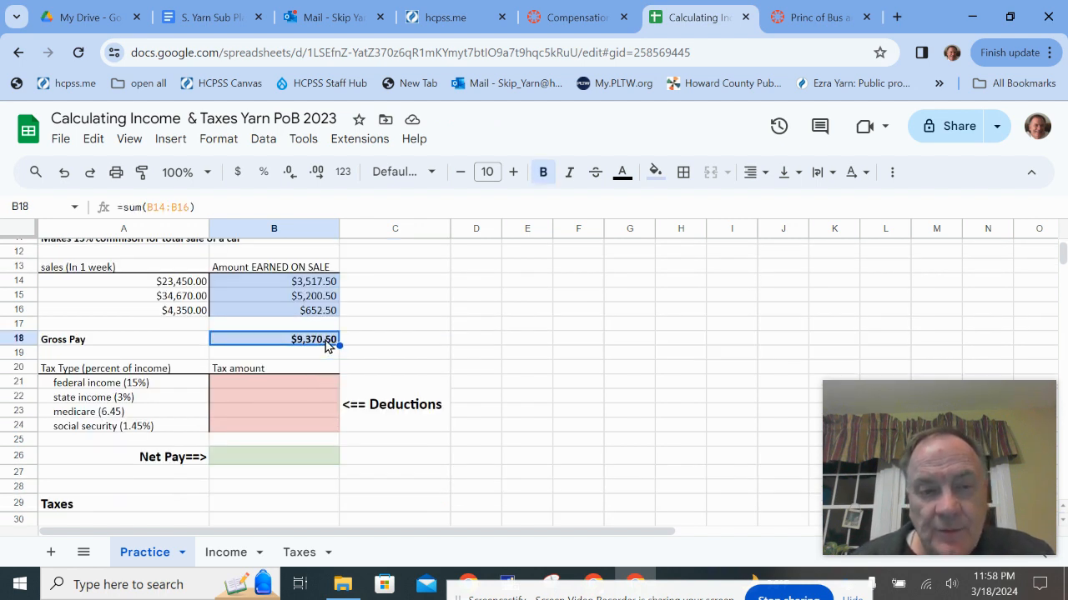
{"action": "left_click", "coordinate": [321, 382]}
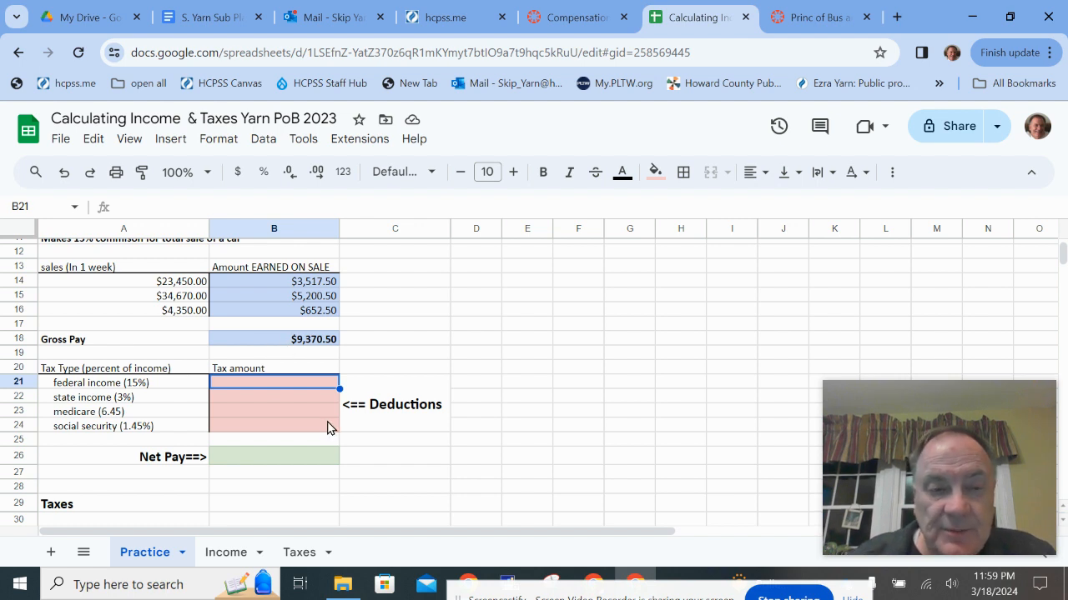
{"action": "type", "text": "="}
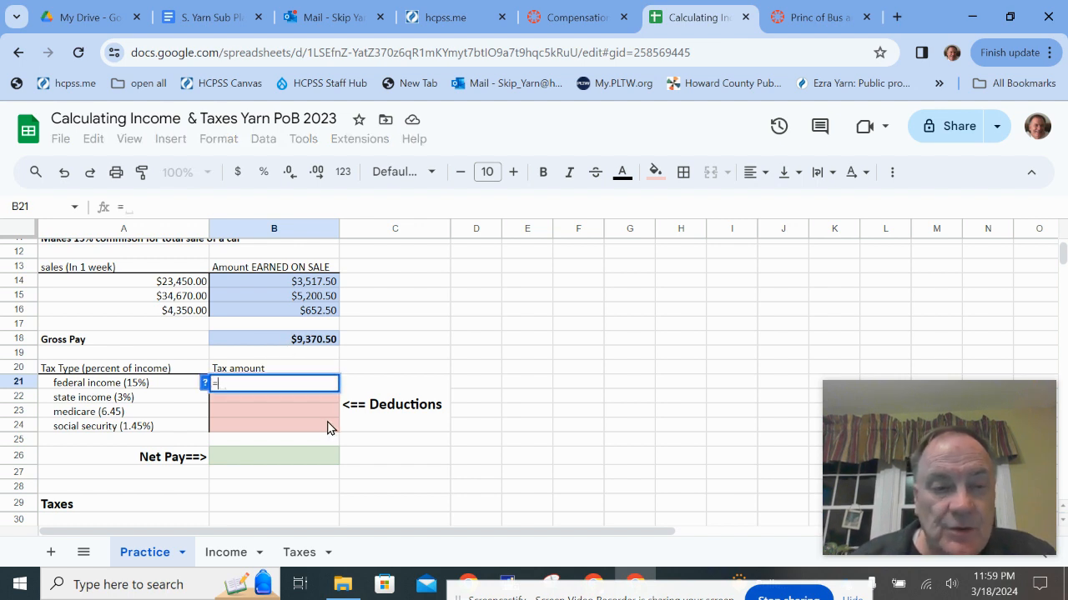
{"action": "left_click", "coordinate": [315, 344]}
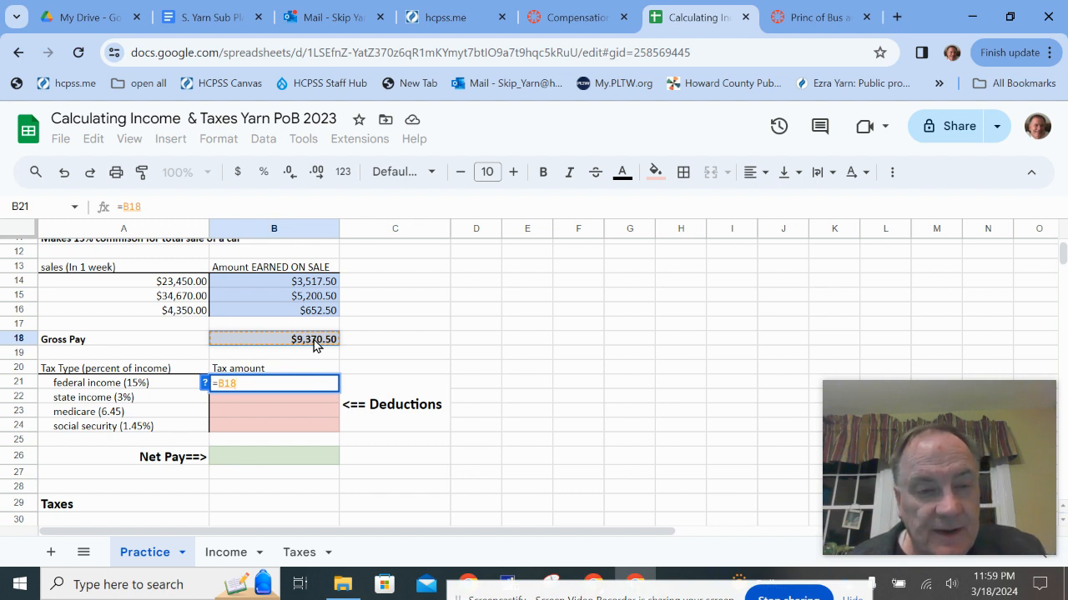
{"action": "key", "text": "F4"}
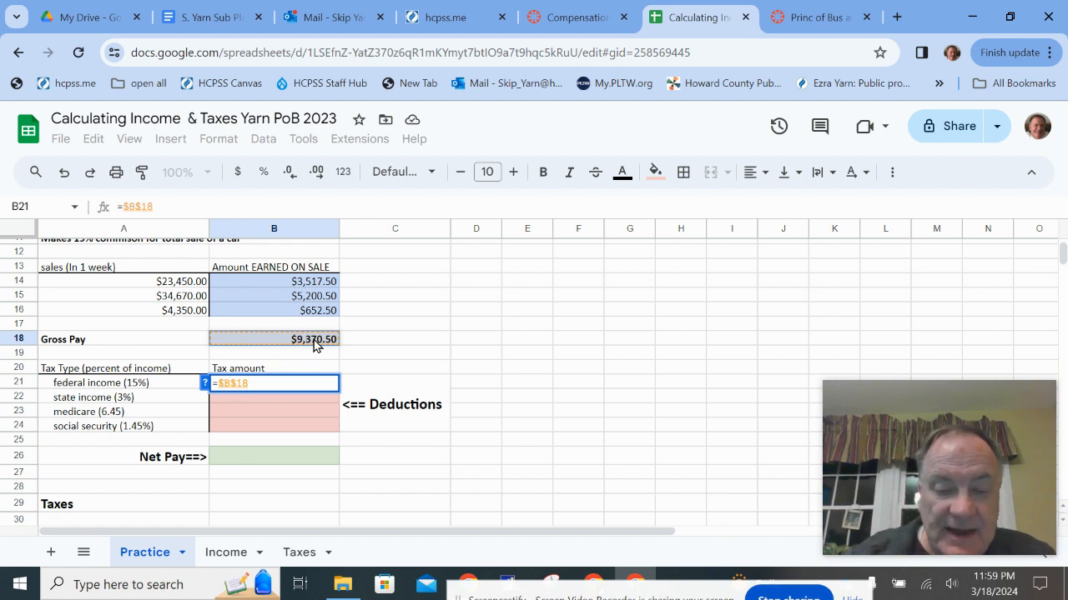
{"action": "type", "text": "*15"}
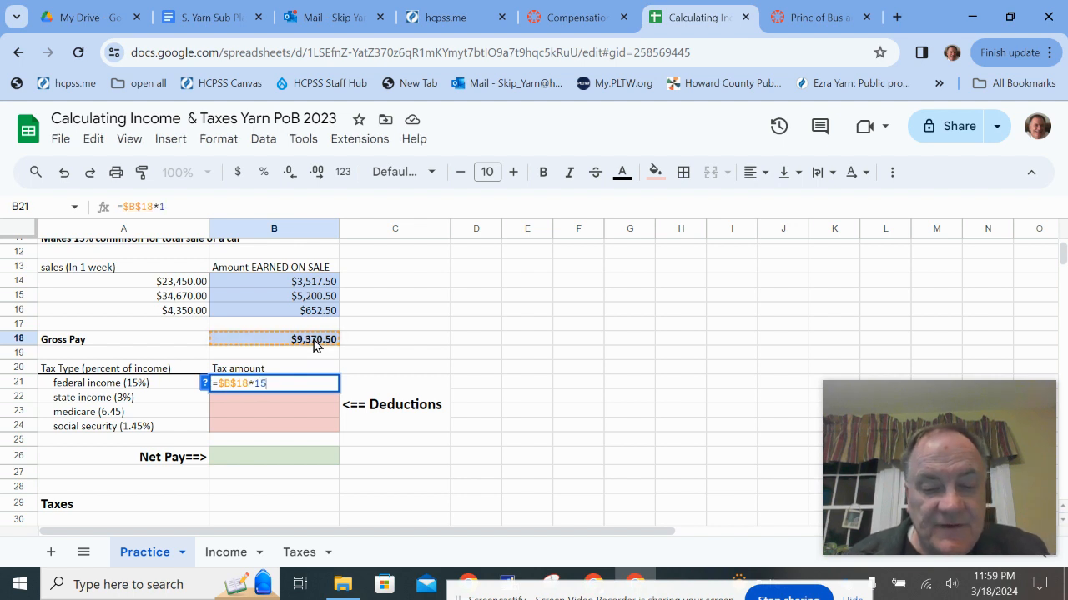
{"action": "type", "text": "%"}
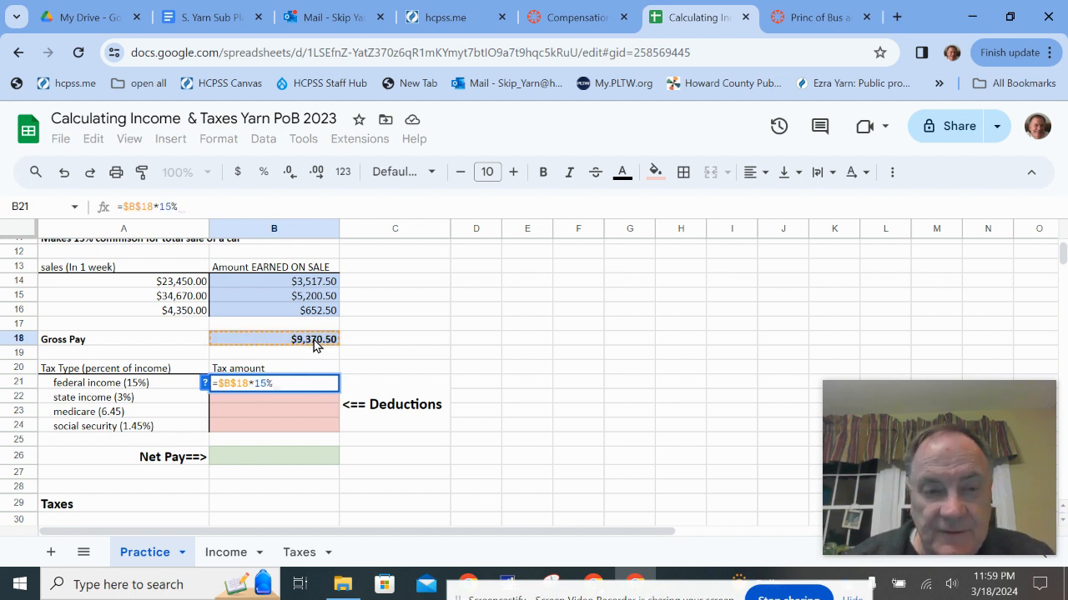
{"action": "key", "text": "Return"}
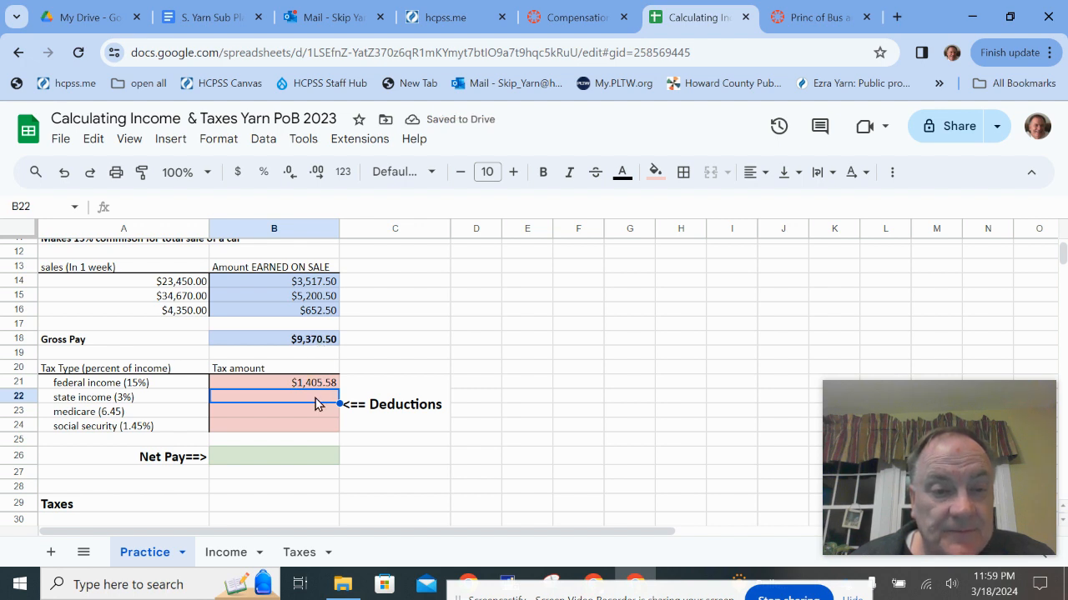
- Enter =B18*3% in B22 as the state income tax on the commission gross pay
{"action": "type", "text": "="}
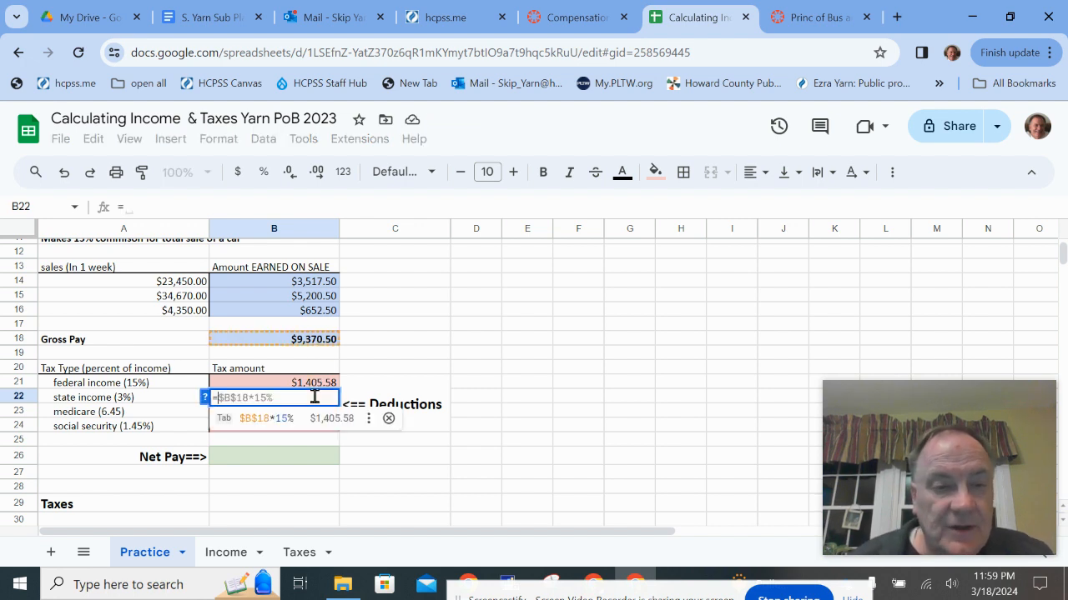
{"action": "left_click", "coordinate": [311, 342]}
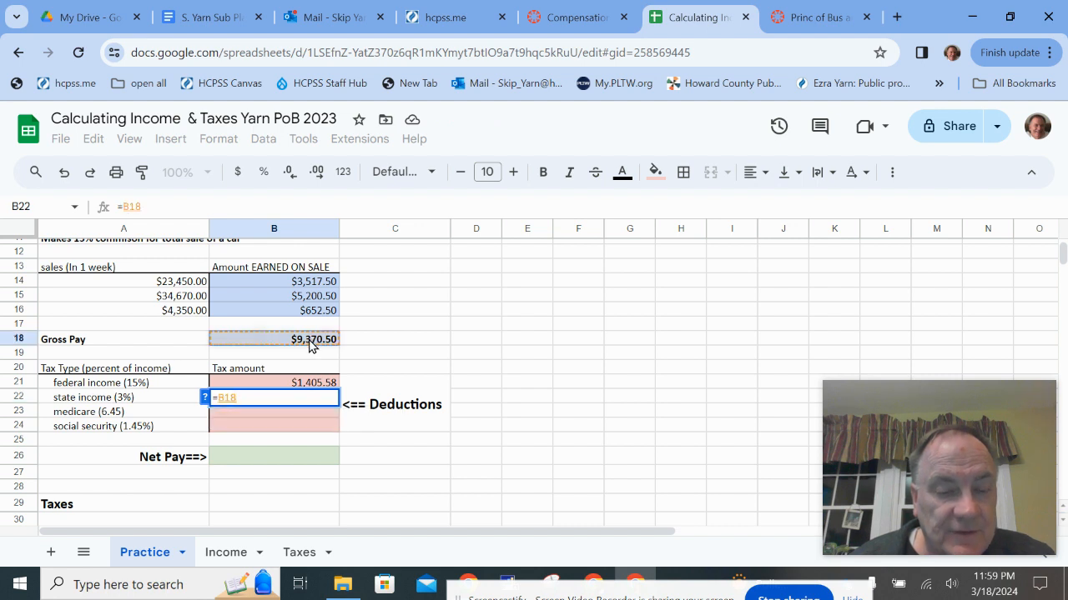
{"action": "type", "text": "*"}
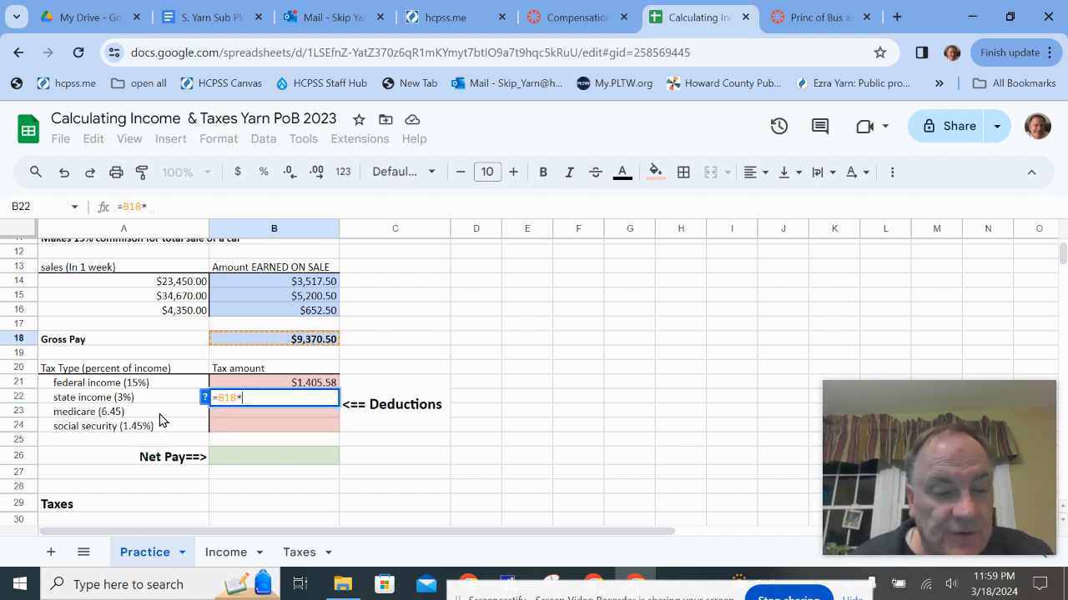
{"action": "type", "text": "3%"}
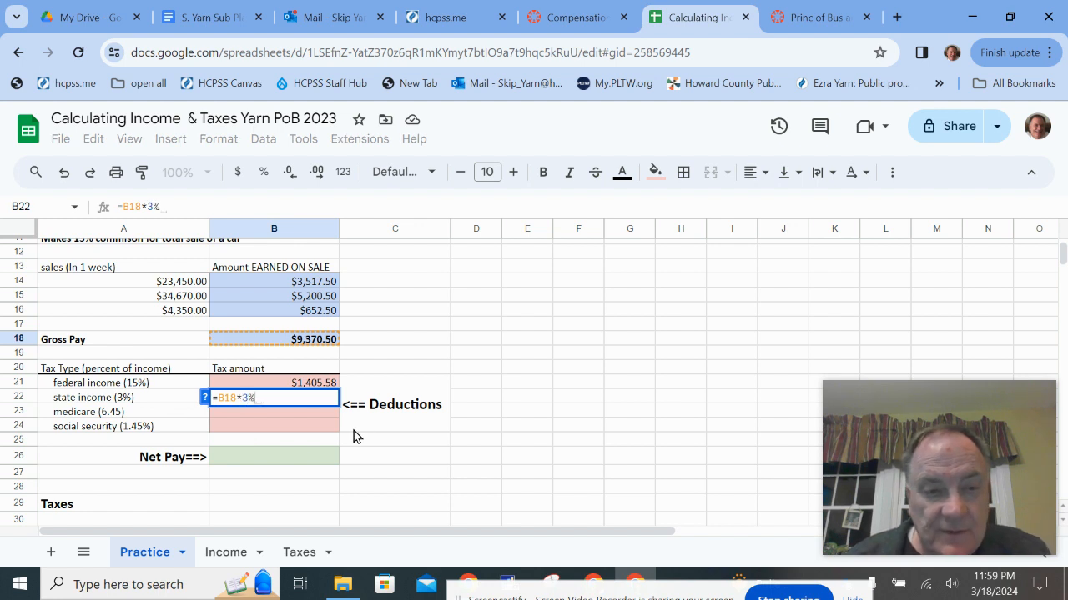
{"action": "key", "text": "Return"}
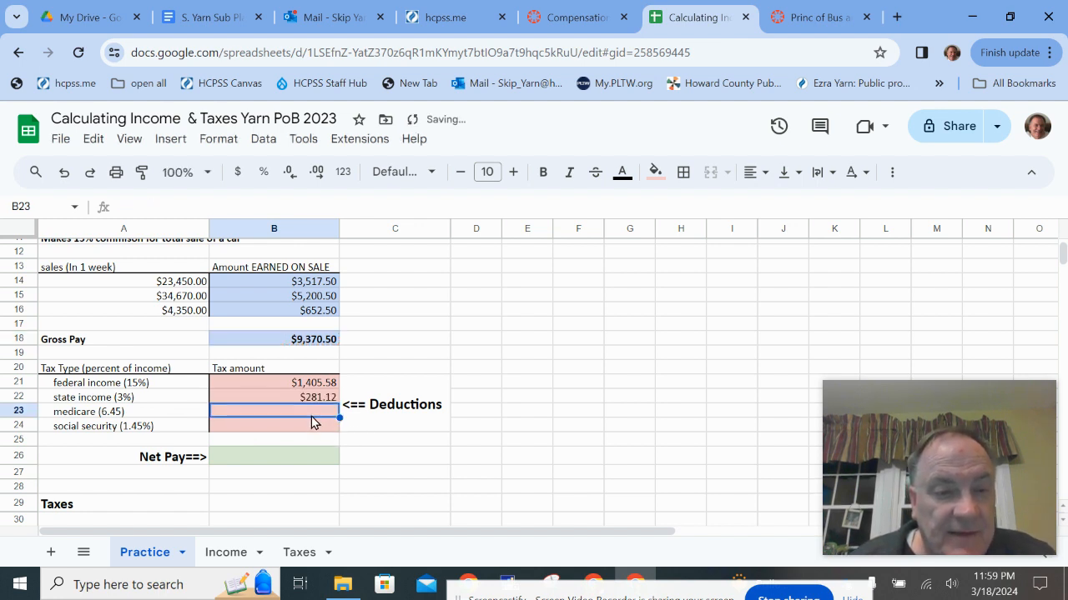
- Enter =B18*6.45% in B23 as the medicare deduction from the commission gross pay
{"action": "type", "text": "+"}
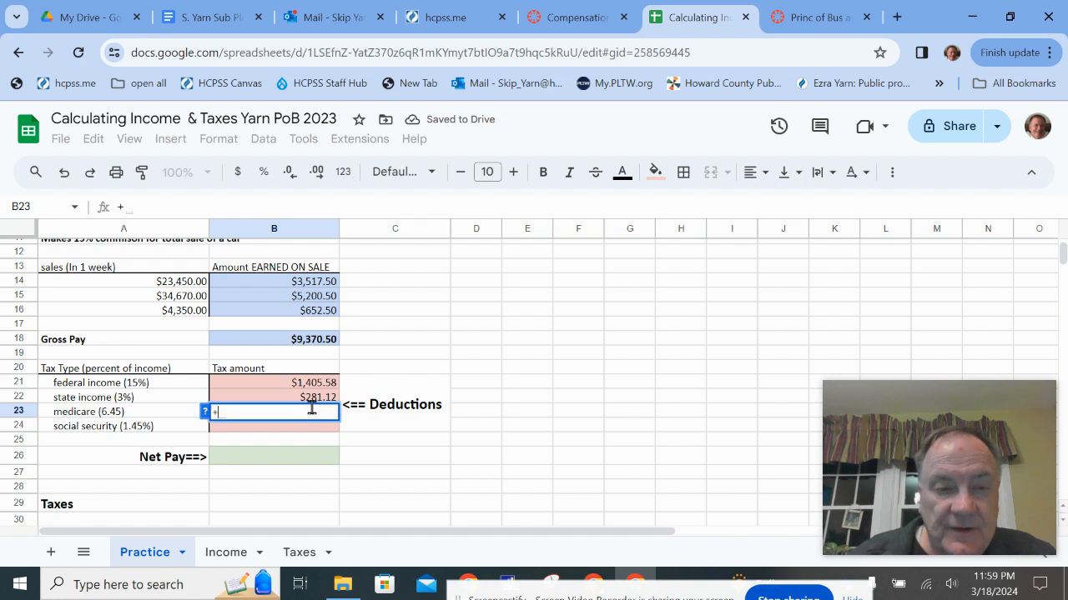
{"action": "key", "text": "BackSpace"}
{"action": "type", "text": "="}
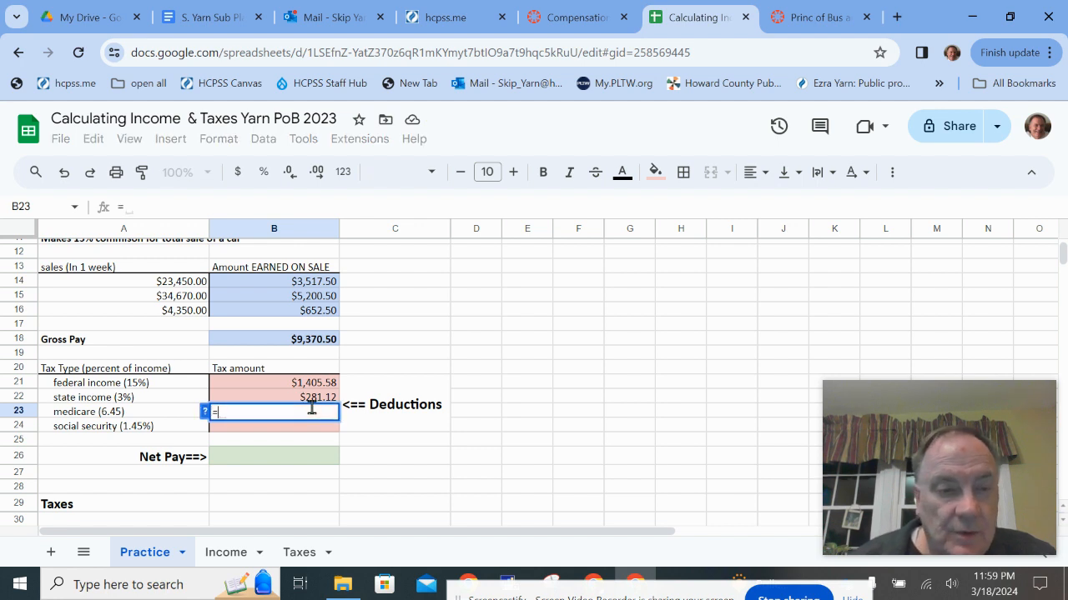
{"action": "left_click", "coordinate": [321, 342]}
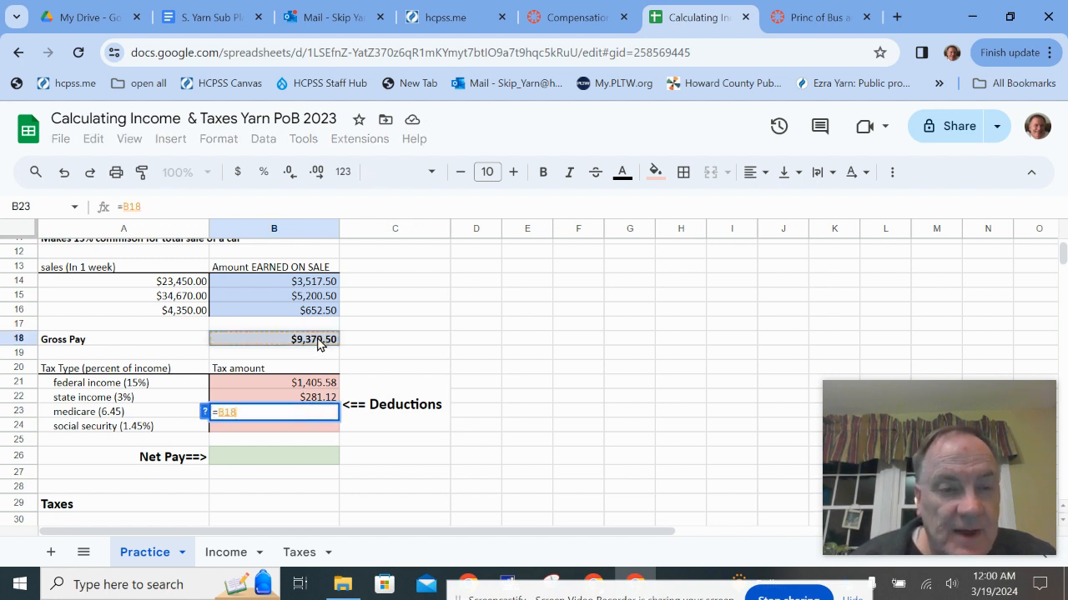
{"action": "type", "text": "*"}
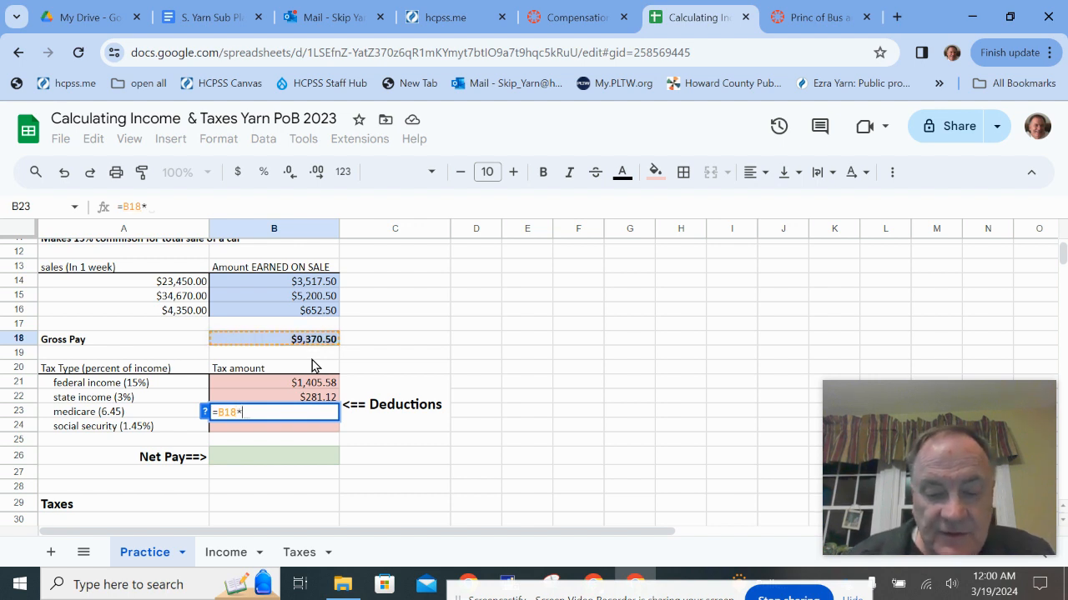
{"action": "type", "text": "6"}
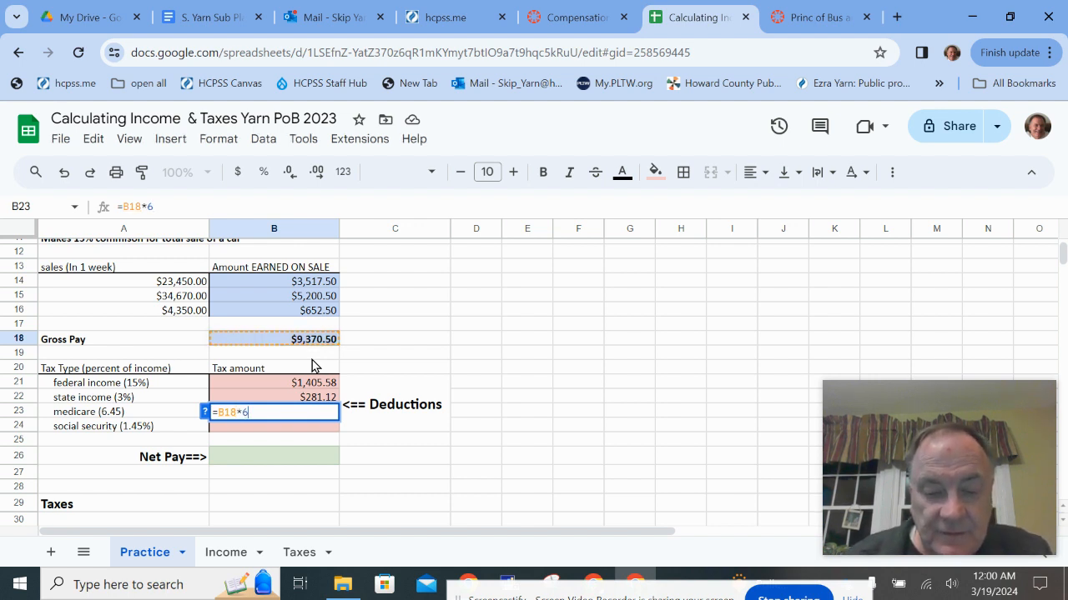
{"action": "type", "text": ".45%"}
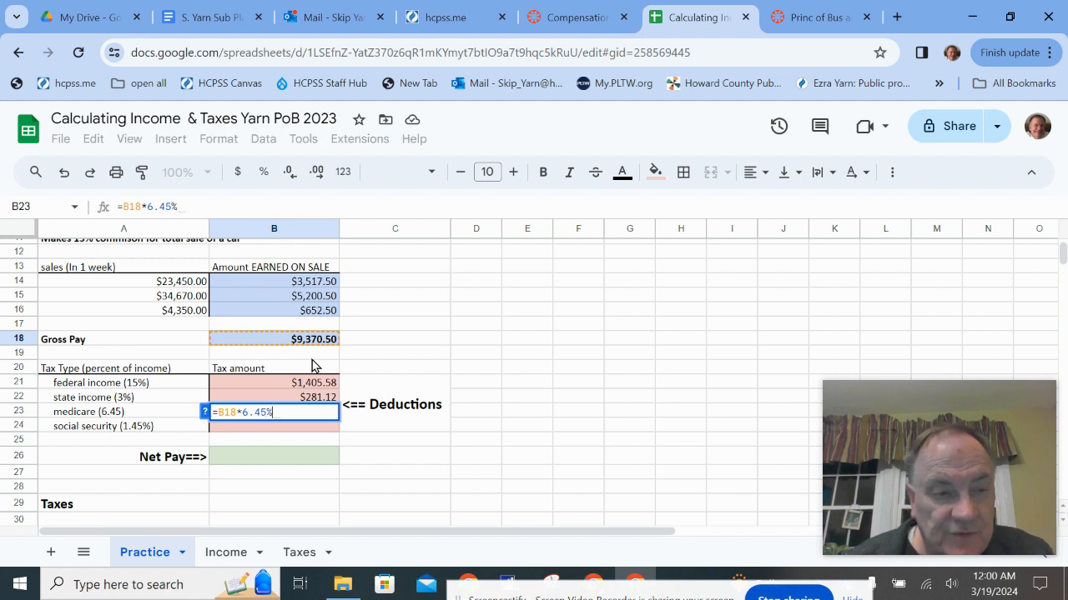
{"action": "key", "text": "Return"}
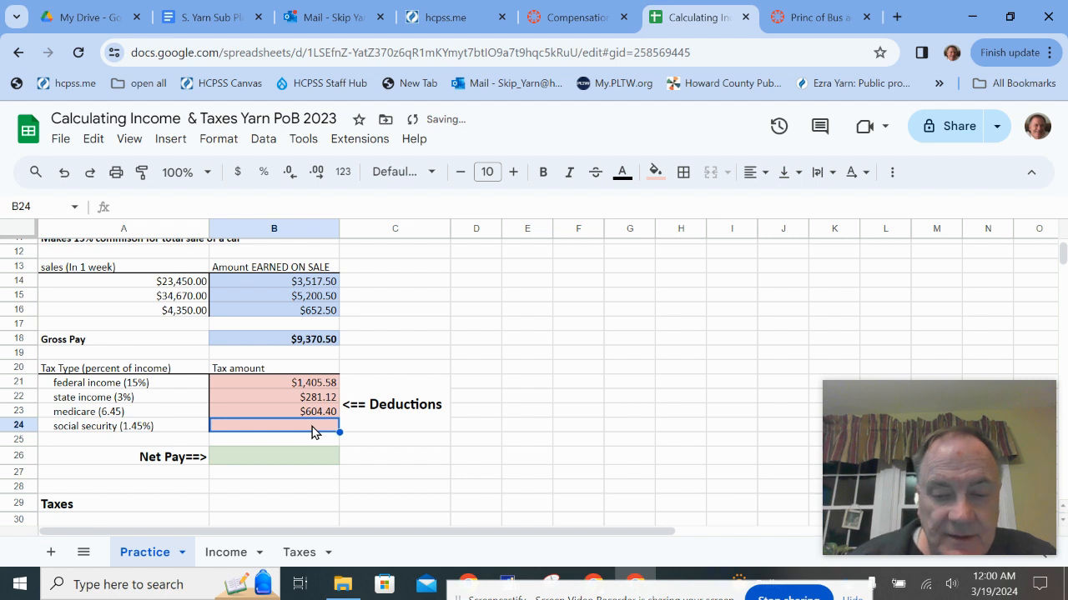
- Enter =B18*1.45% in B24 as the social security deduction from the commission gross pay
{"action": "type", "text": "="}
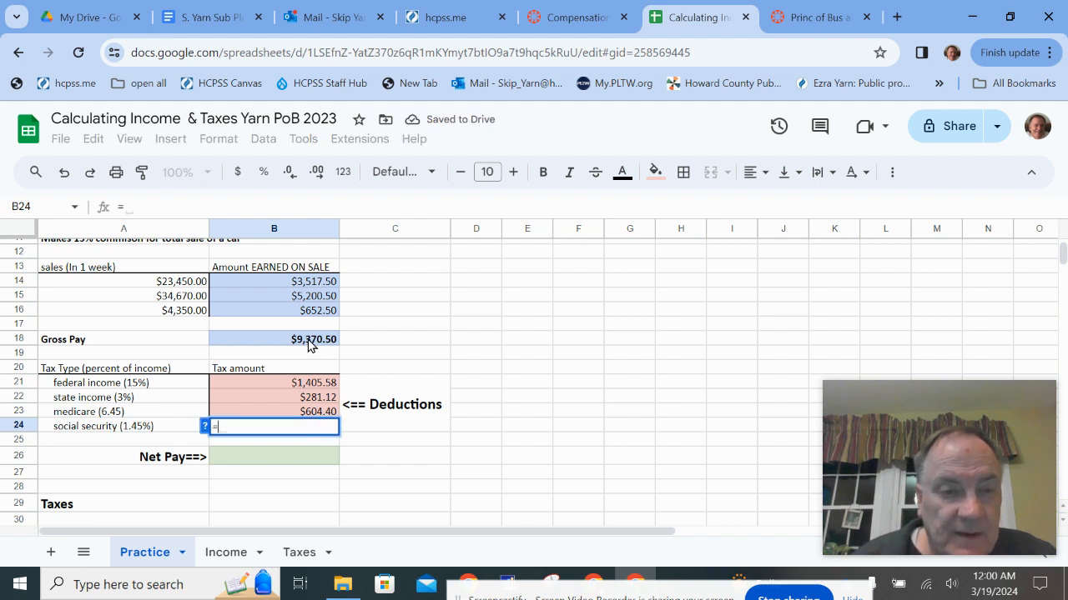
{"action": "left_click", "coordinate": [308, 341]}
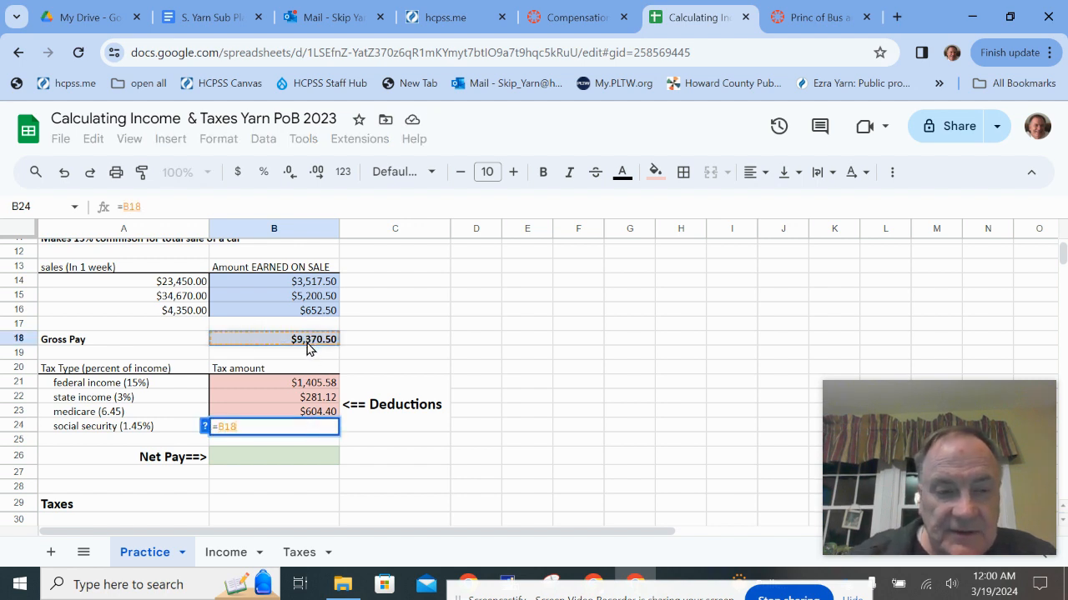
{"action": "type", "text": "*1"}
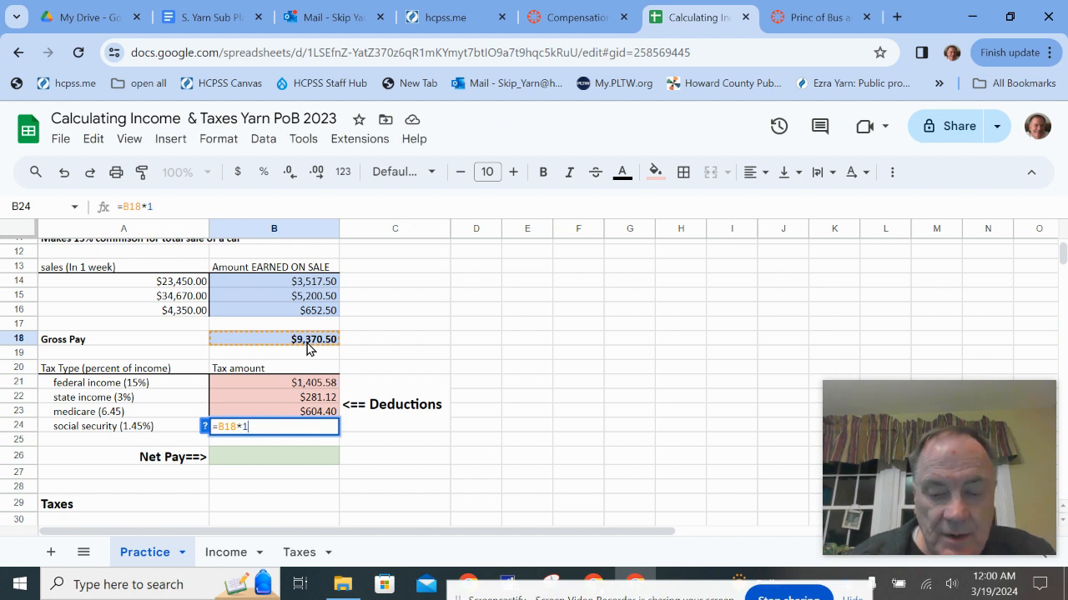
{"action": "type", "text": ".45%"}
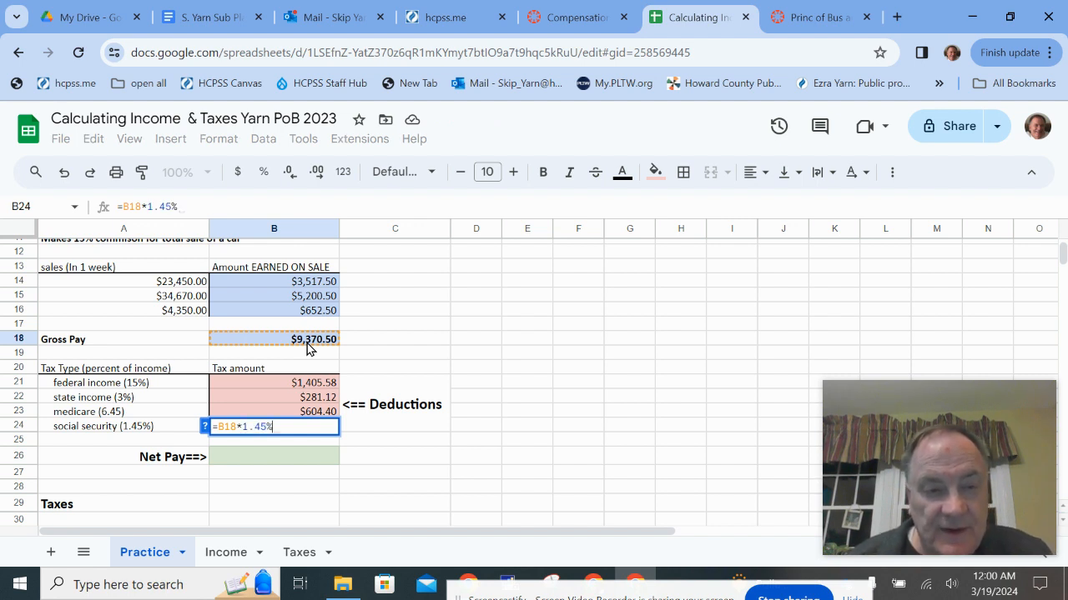
{"action": "key", "text": "Return"}
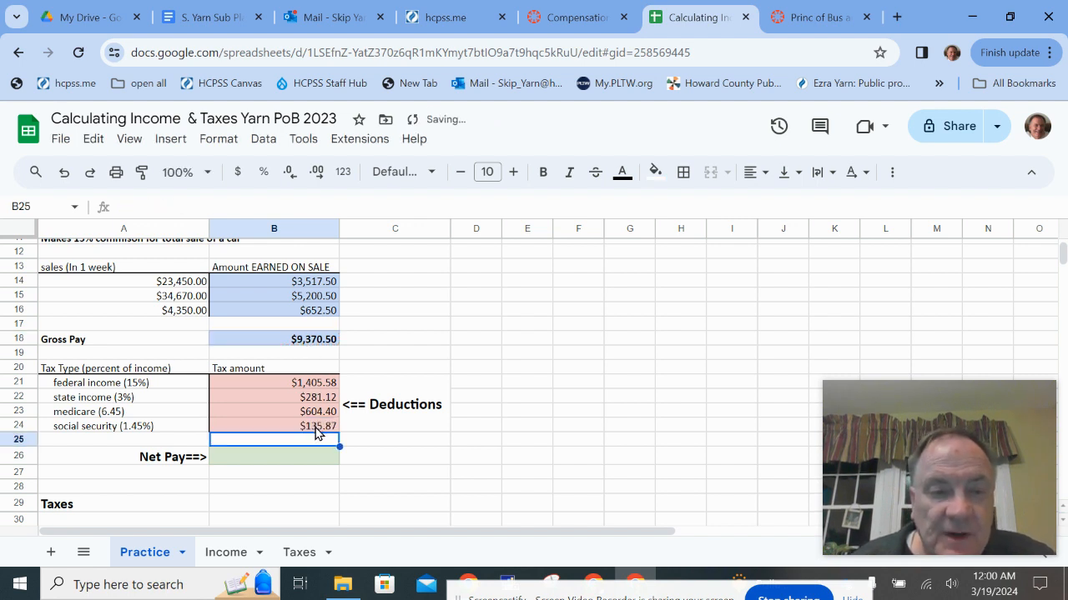
- Calculate the net pay in B26 with =B18-sum(B21:B24), subtracting the four deductions from the gross pay
{"action": "scroll", "coordinate": [336, 348], "scroll_direction": "down", "scroll_amount": 2}
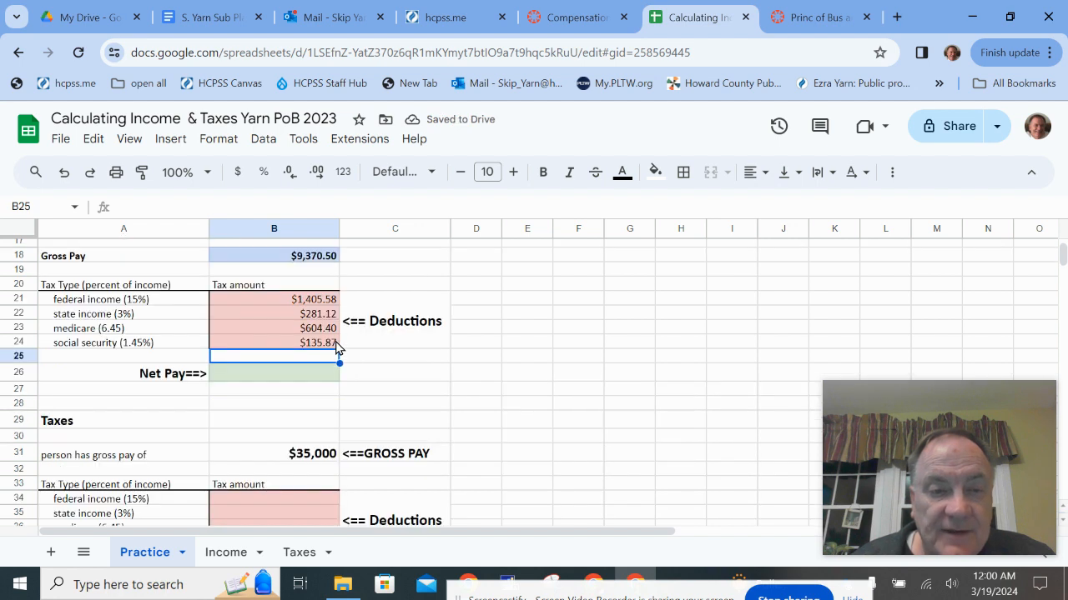
{"action": "left_click", "coordinate": [293, 373]}
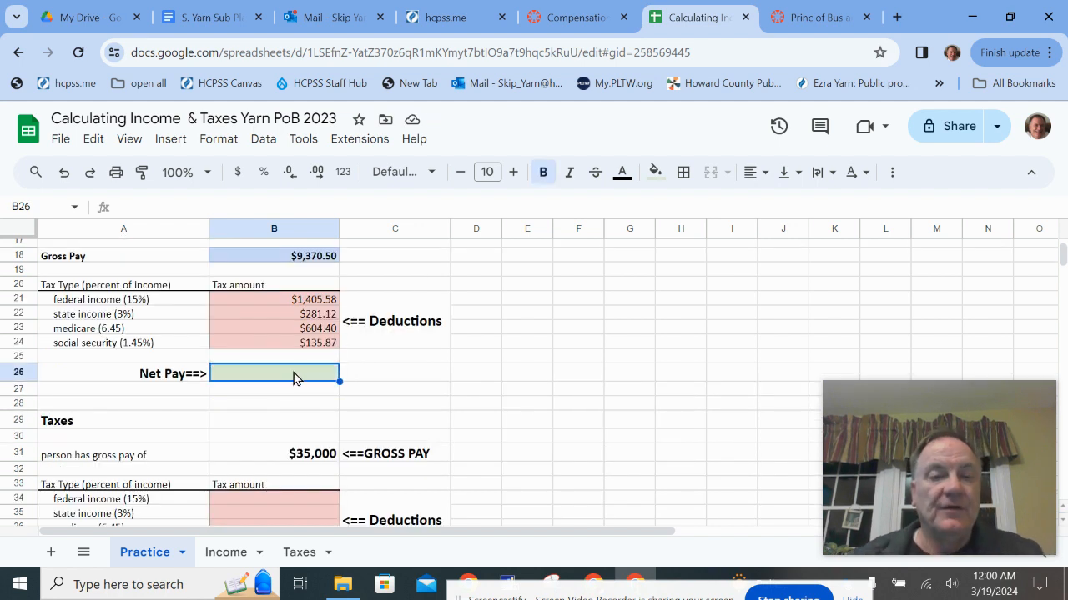
{"action": "type", "text": "="}
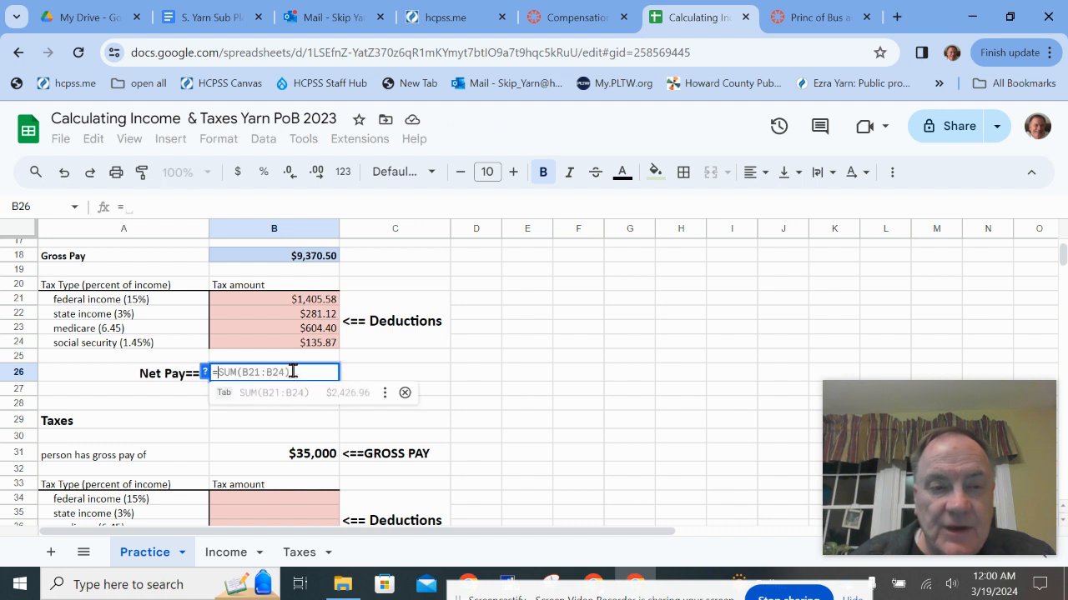
{"action": "left_click", "coordinate": [315, 258]}
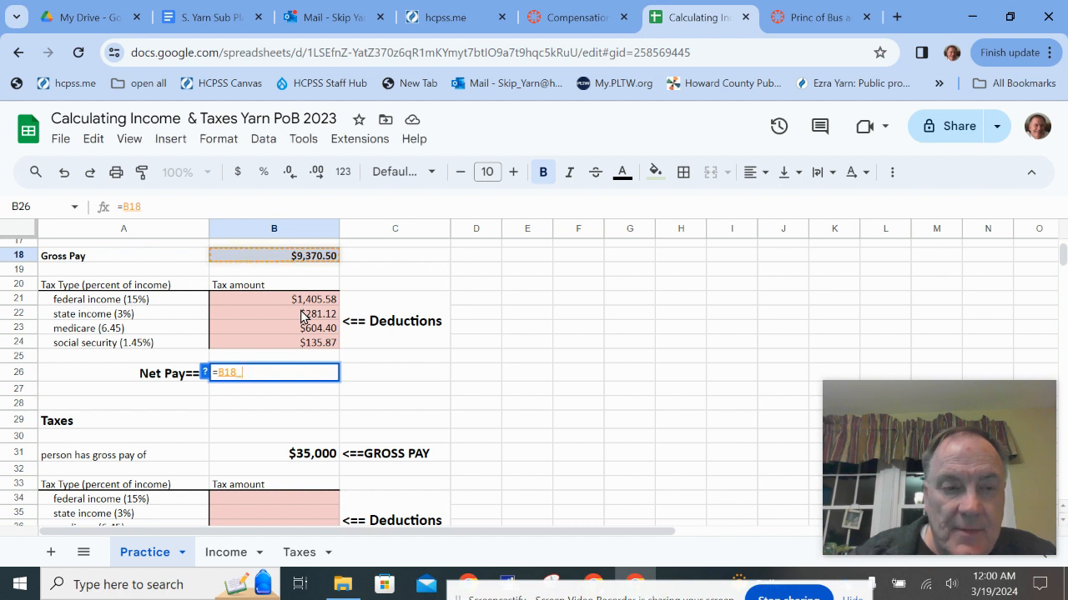
{"action": "type", "text": "-"}
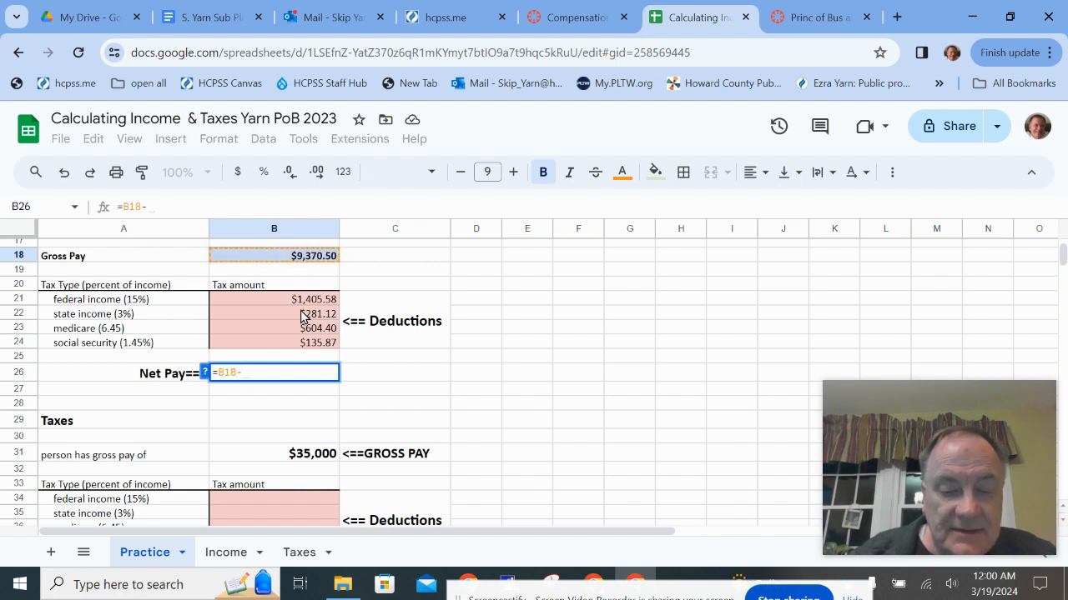
{"action": "type", "text": "sum("}
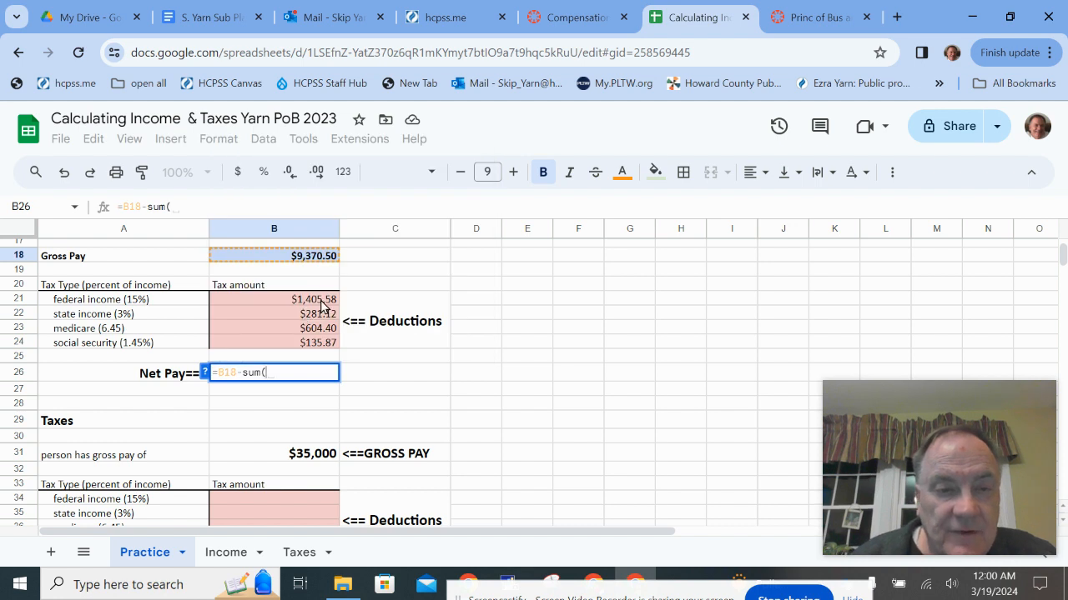
{"action": "left_click_drag", "start_coordinate": [322, 300], "coordinate": [319, 347]}
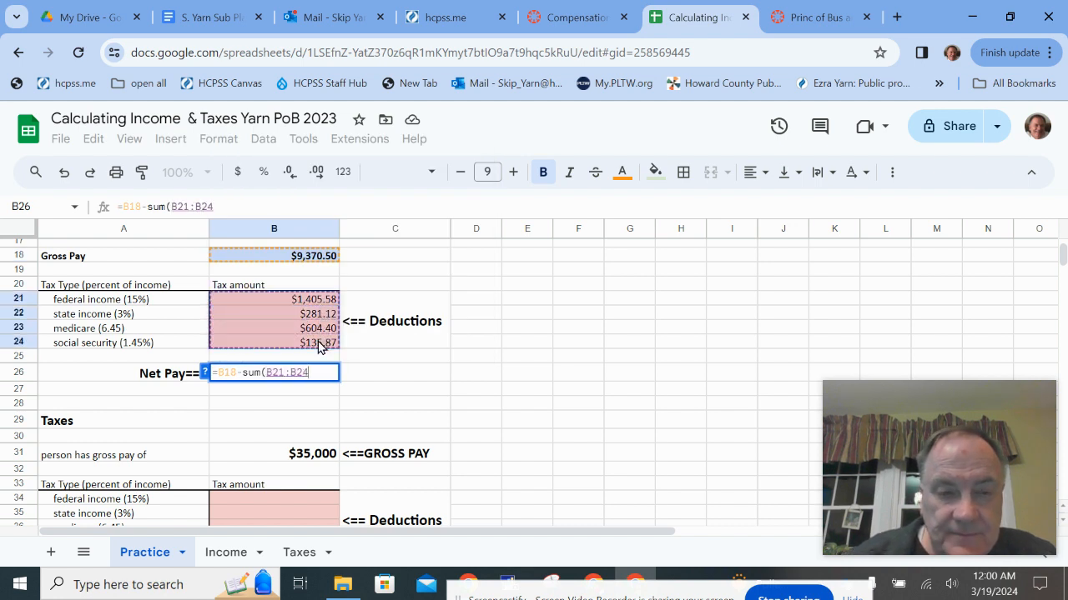
{"action": "type", "text": ")"}
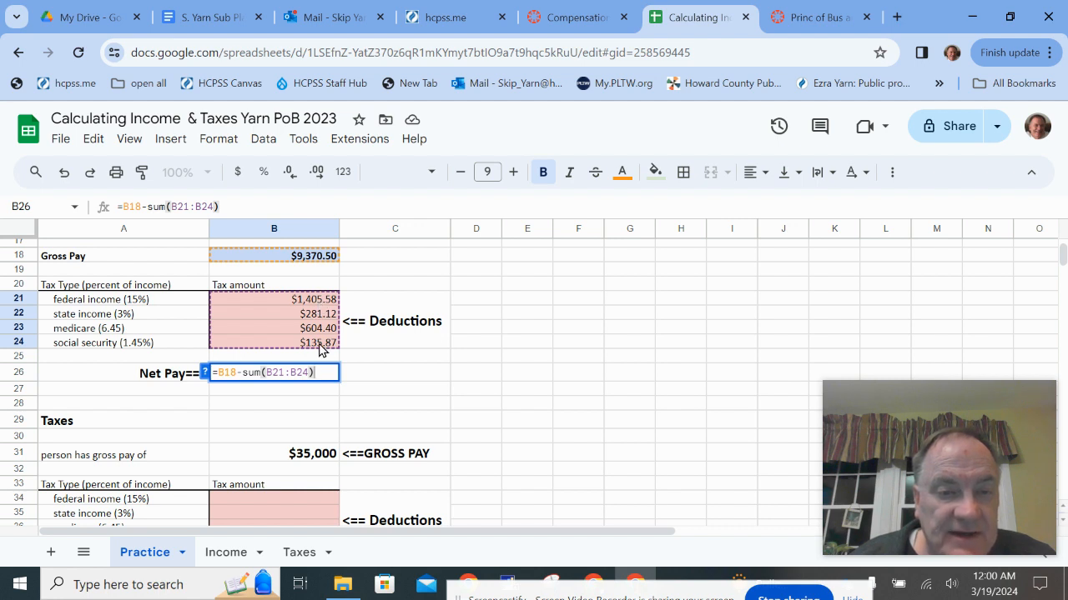
{"action": "key", "text": "Return"}
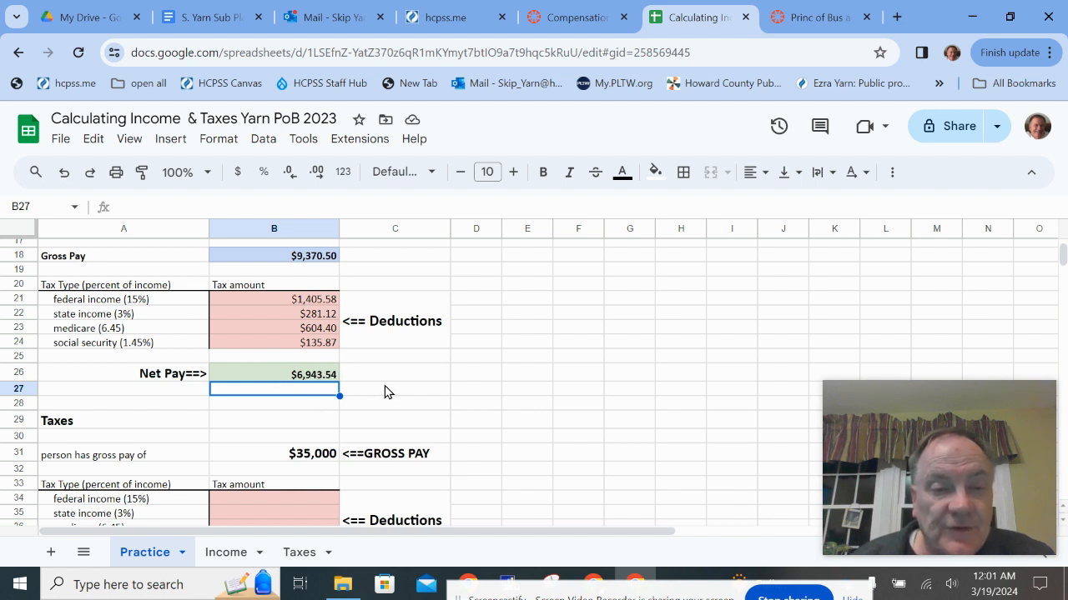
- In the Taxes section, enter =B31*15% in B34 as the federal income tax on the given gross pay
{"action": "scroll", "coordinate": [388, 385], "scroll_direction": "down", "scroll_amount": 4}
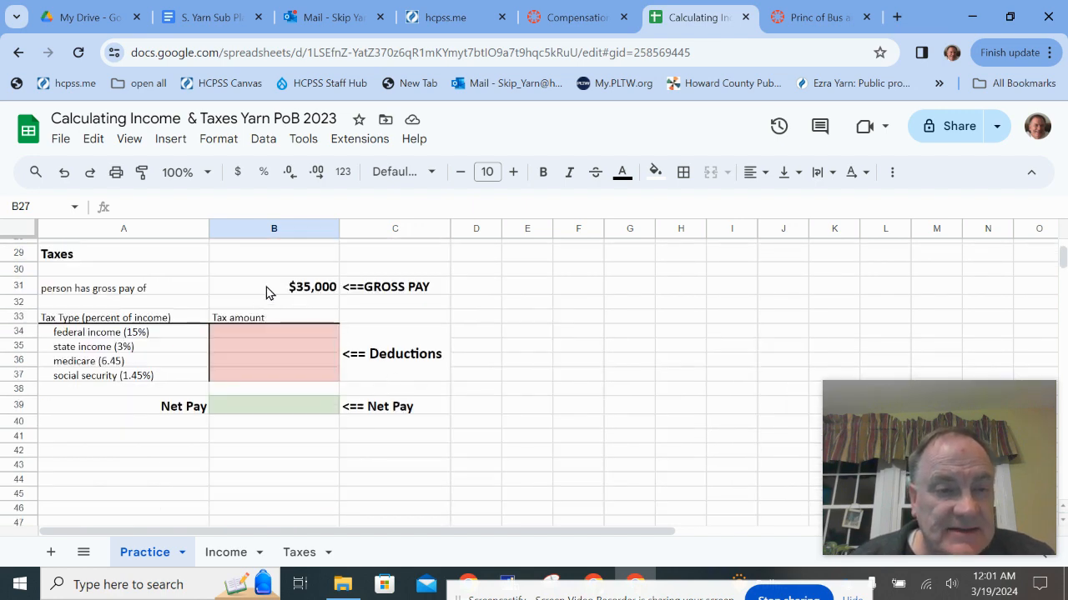
{"action": "left_click", "coordinate": [295, 332]}
{"action": "type", "text": "="}
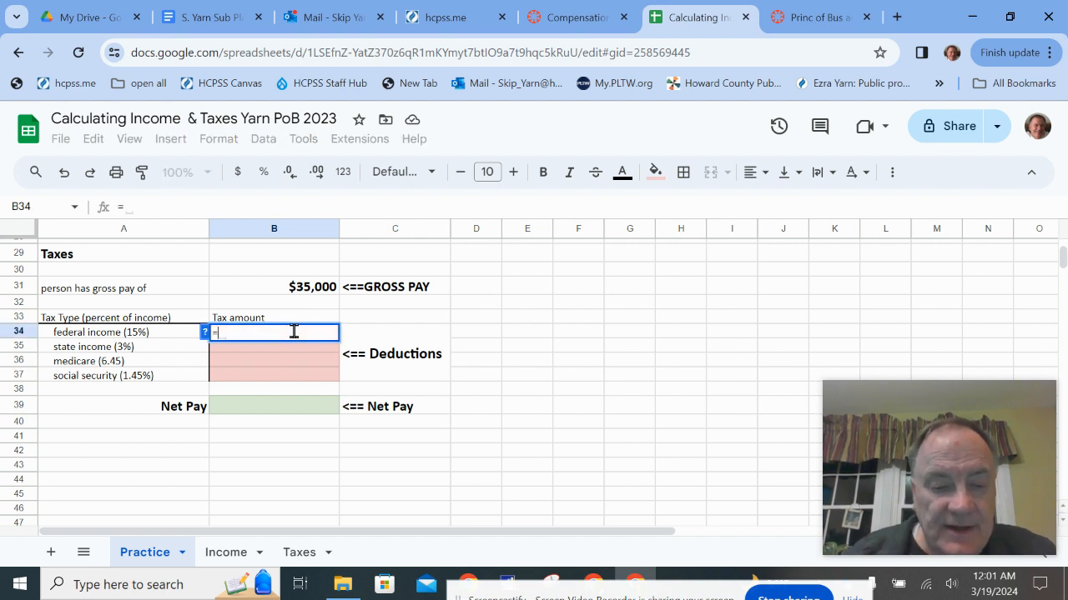
{"action": "left_click", "coordinate": [311, 289]}
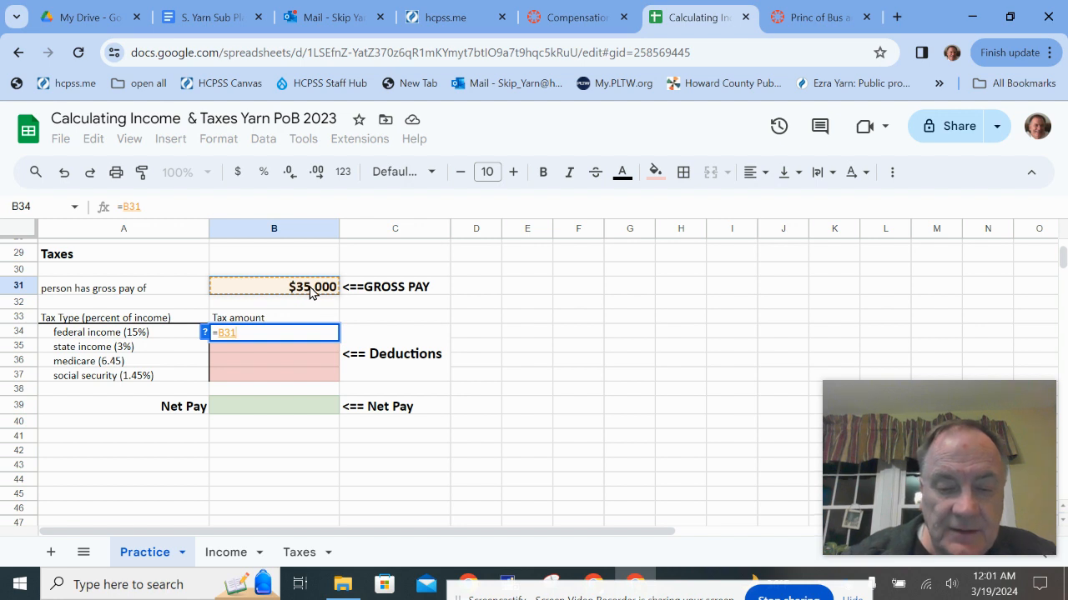
{"action": "type", "text": "*"}
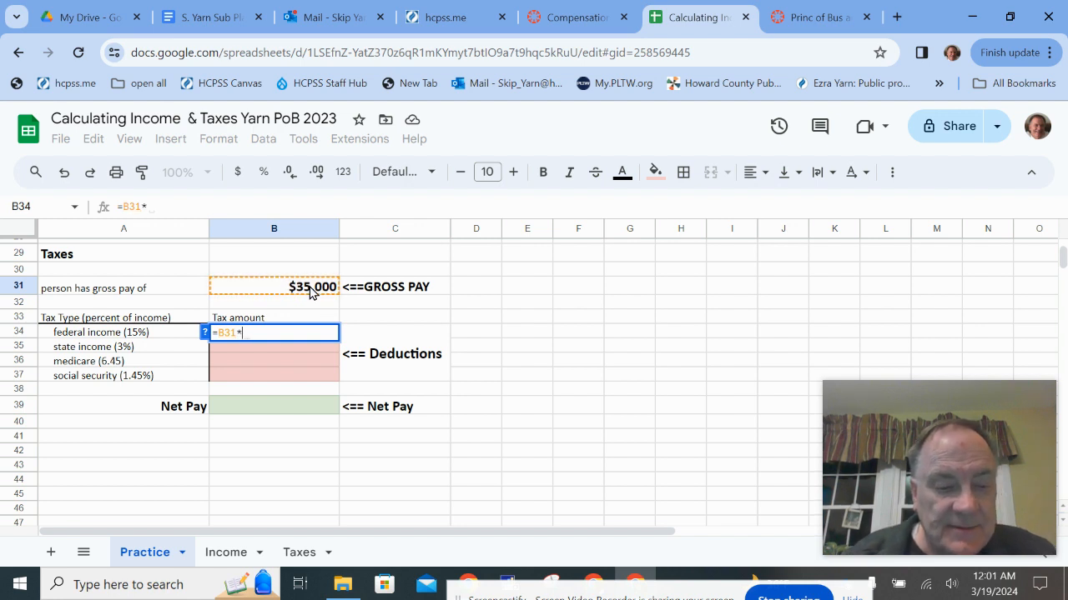
{"action": "type", "text": "15%"}
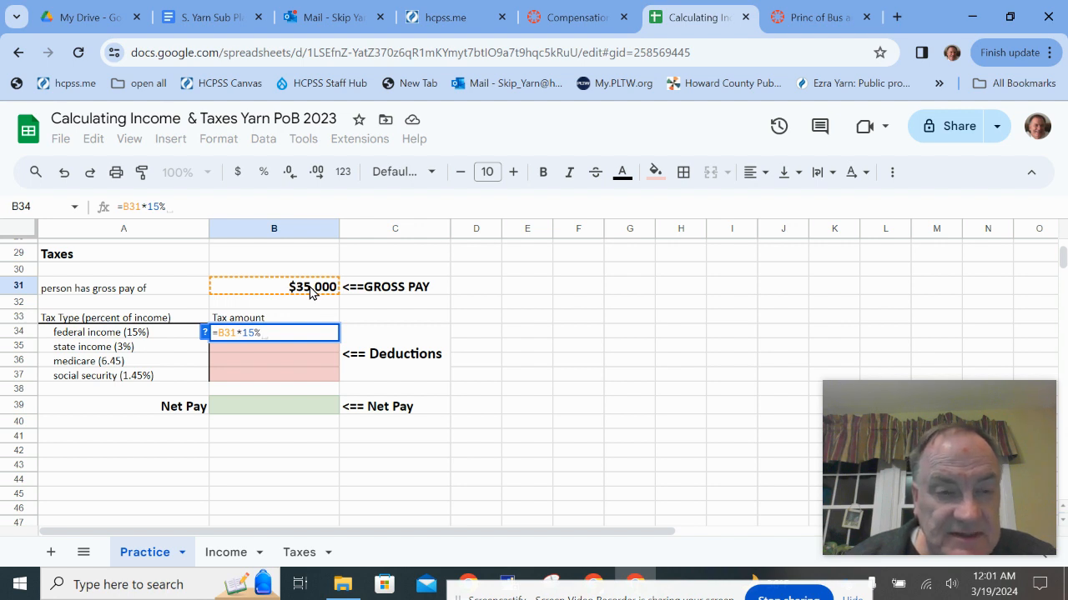
{"action": "key", "text": "Return"}
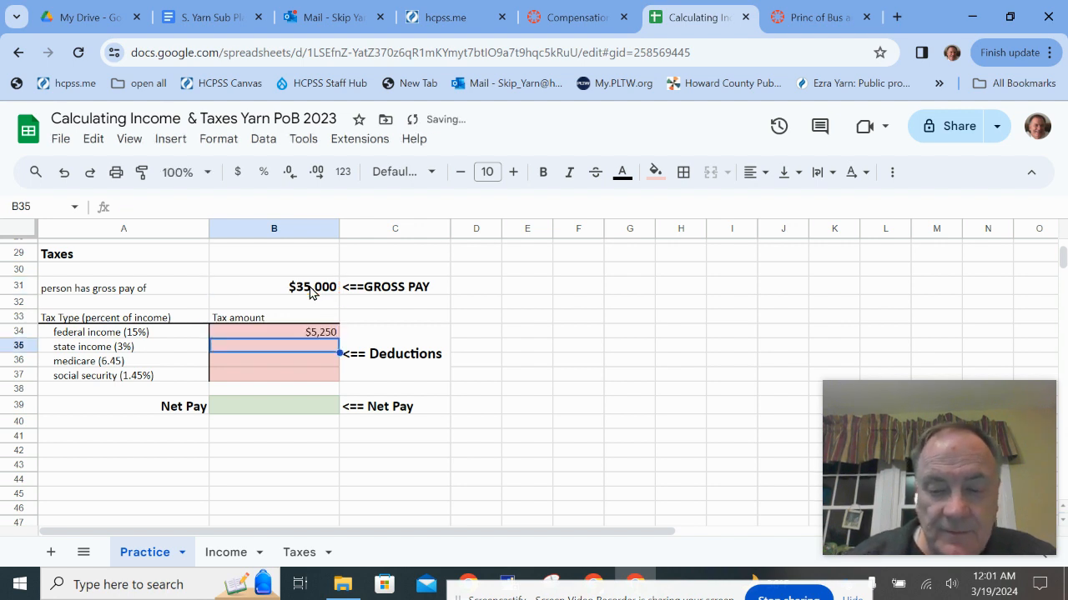
- Enter =B31*3% in B35 as the state income tax on the given gross pay
{"action": "type", "text": "="}
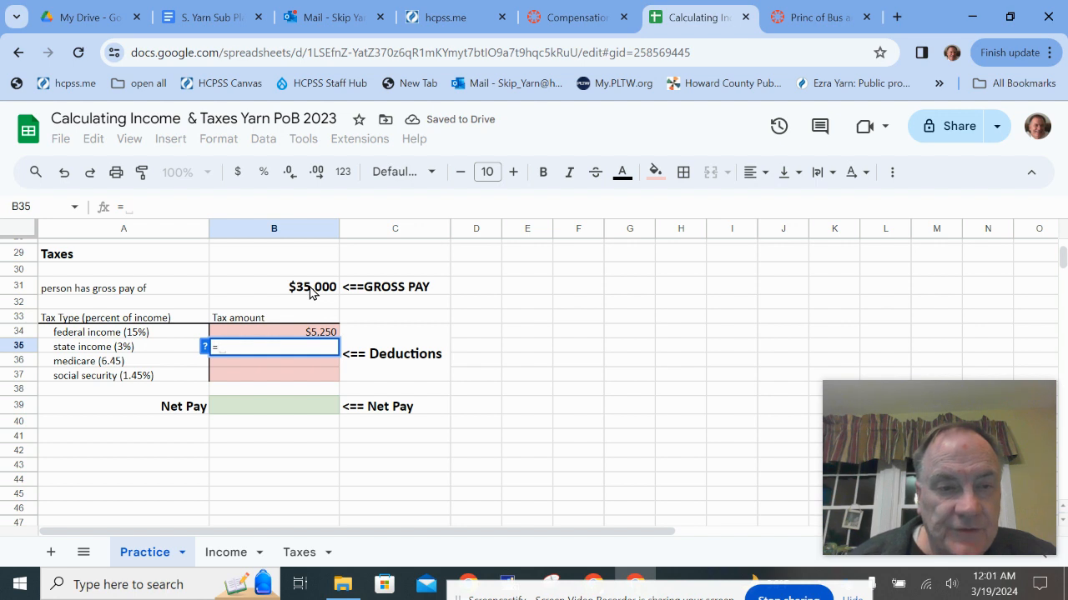
{"action": "left_click", "coordinate": [310, 289]}
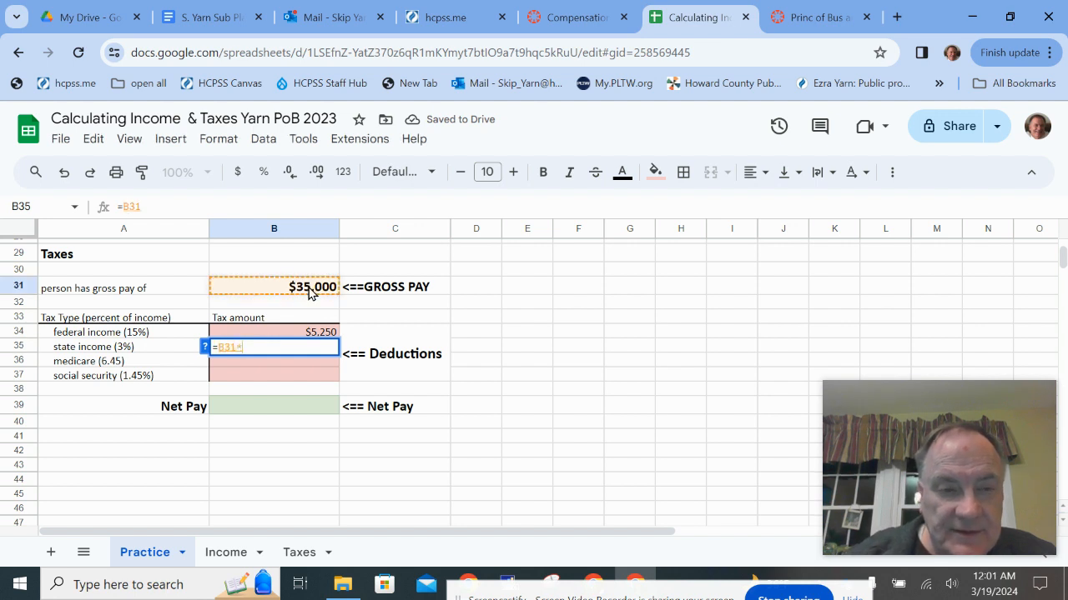
{"action": "type", "text": "*3%"}
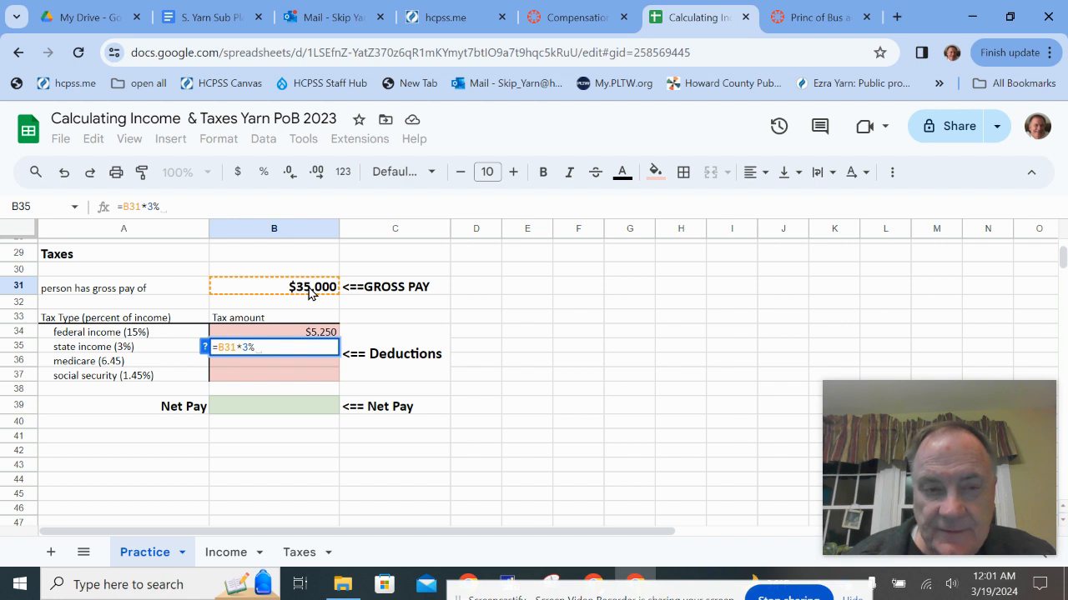
{"action": "key", "text": "Return"}
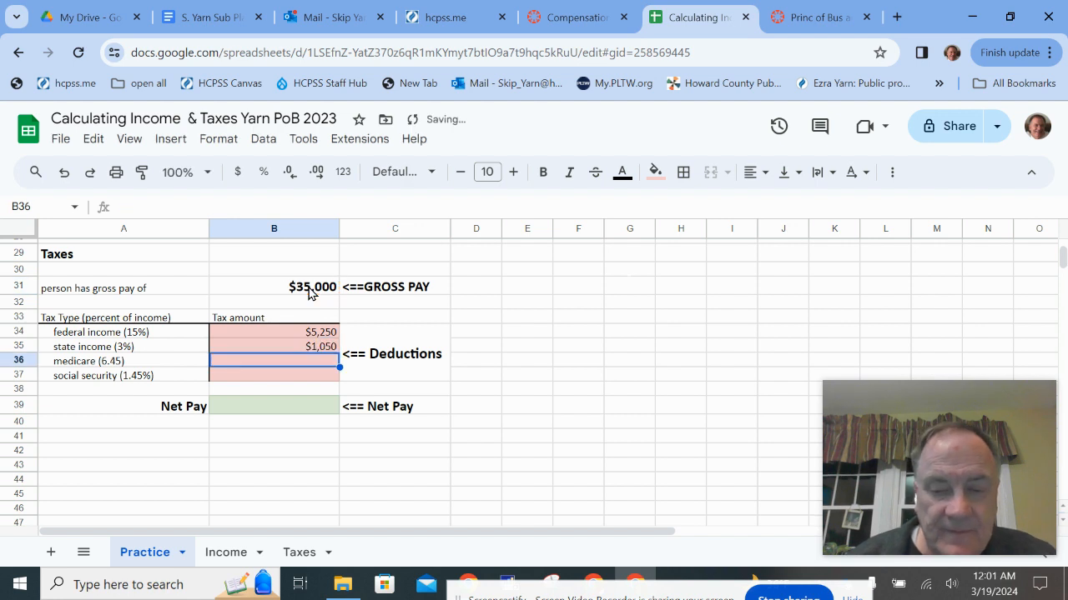
- Enter =B31*6.45% in B36 as the medicare deduction from the given gross pay
{"action": "type", "text": "="}
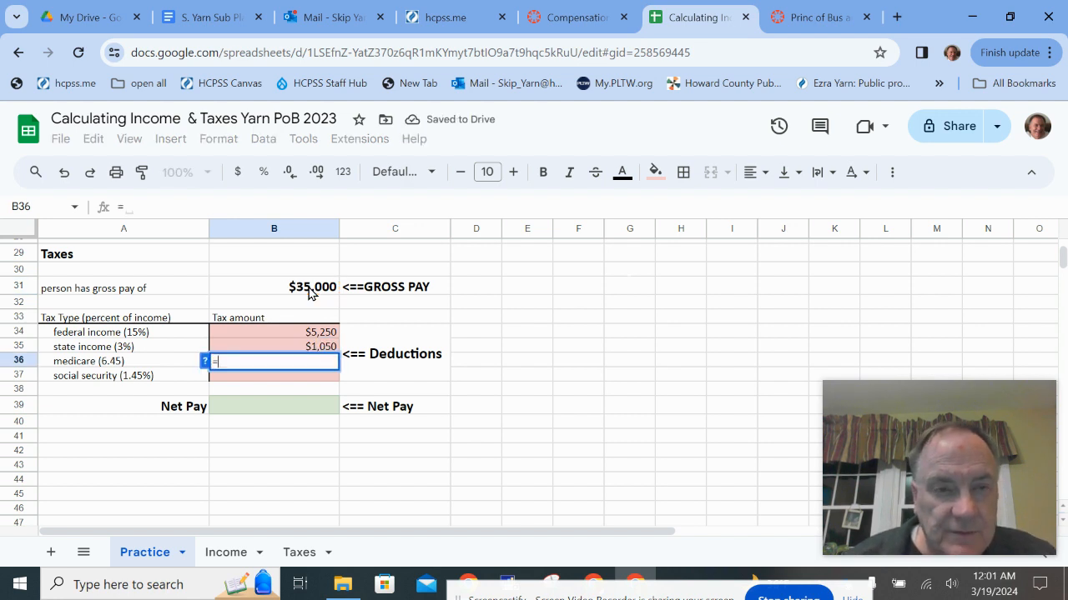
{"action": "left_click", "coordinate": [308, 289]}
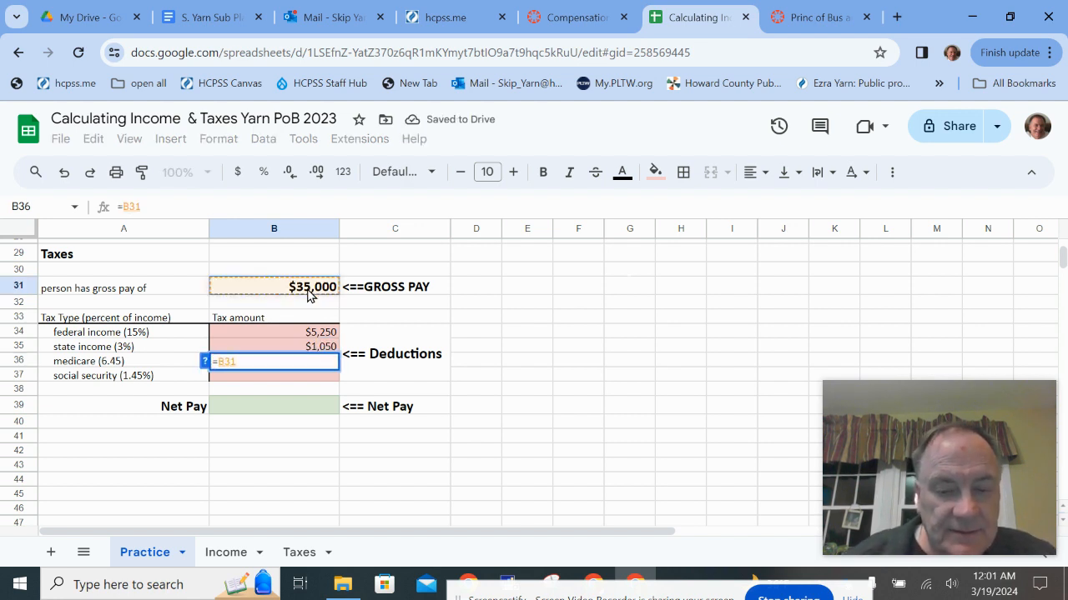
{"action": "type", "text": "*"}
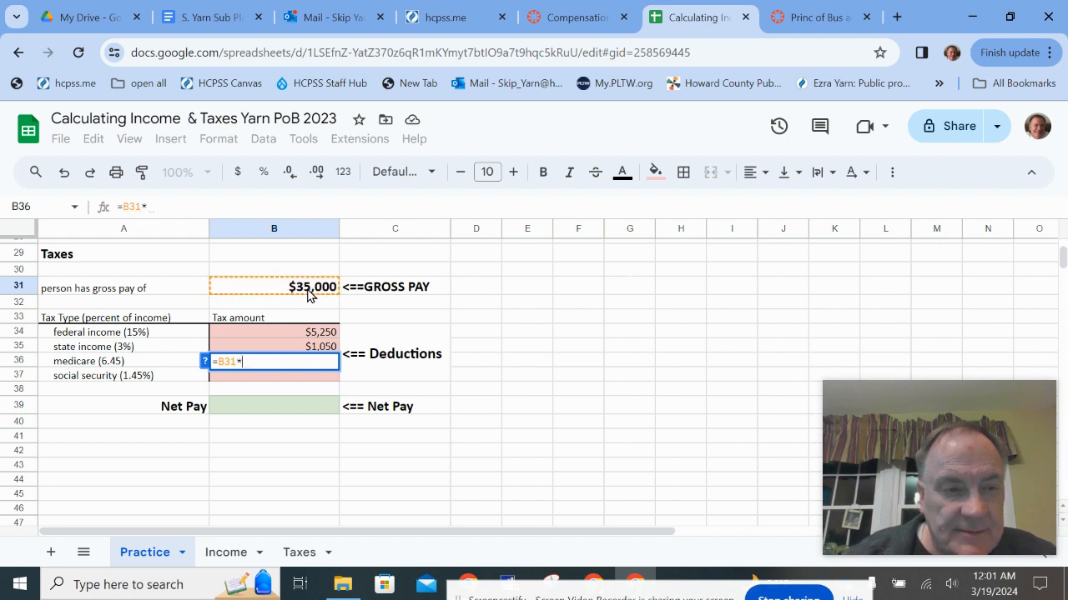
{"action": "type", "text": "6.45"}
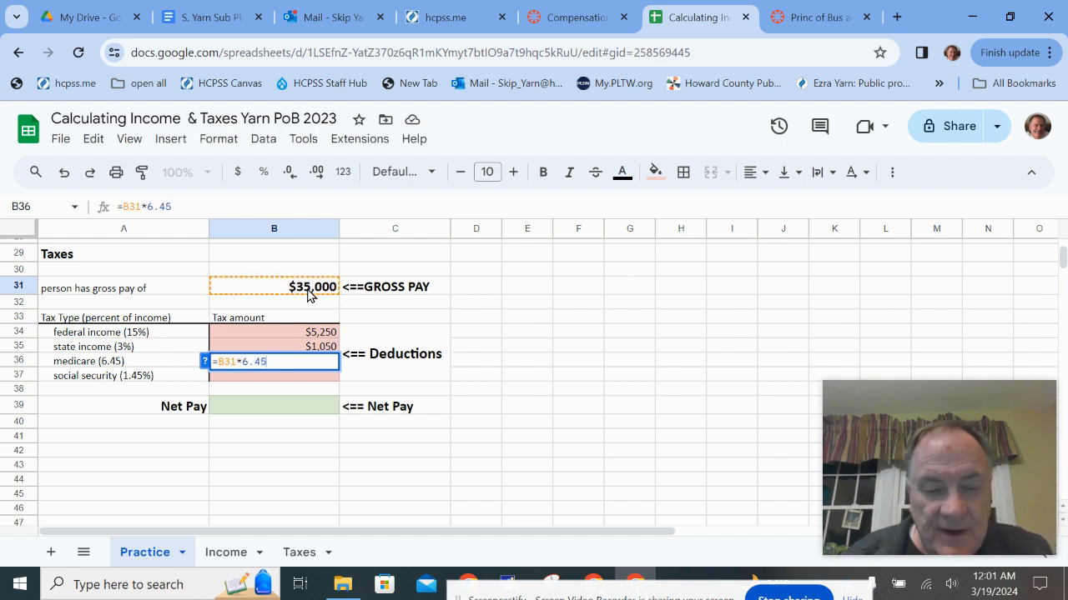
{"action": "key", "text": "Return"}
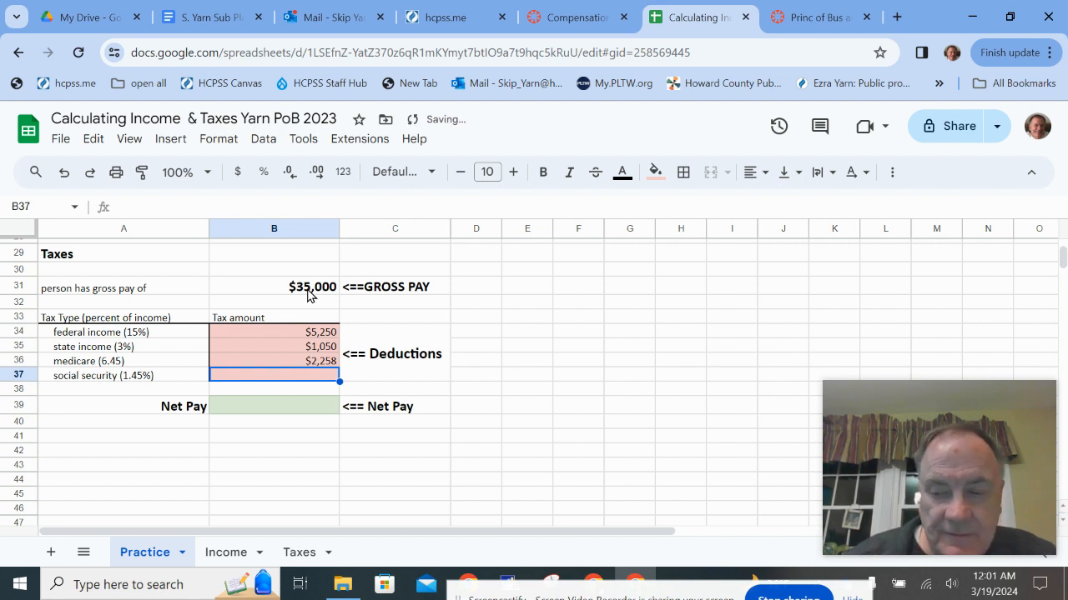
- Enter =B31*1.45% in B37 as the social security deduction from the given gross pay
{"action": "type", "text": "="}
{"action": "left_click", "coordinate": [309, 292]}
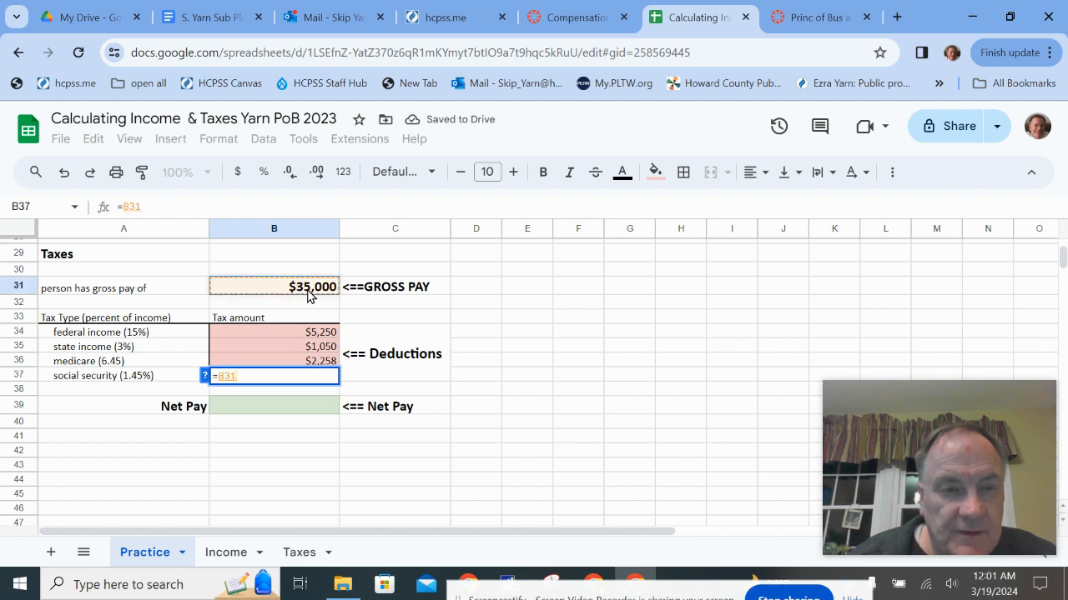
{"action": "type", "text": "*"}
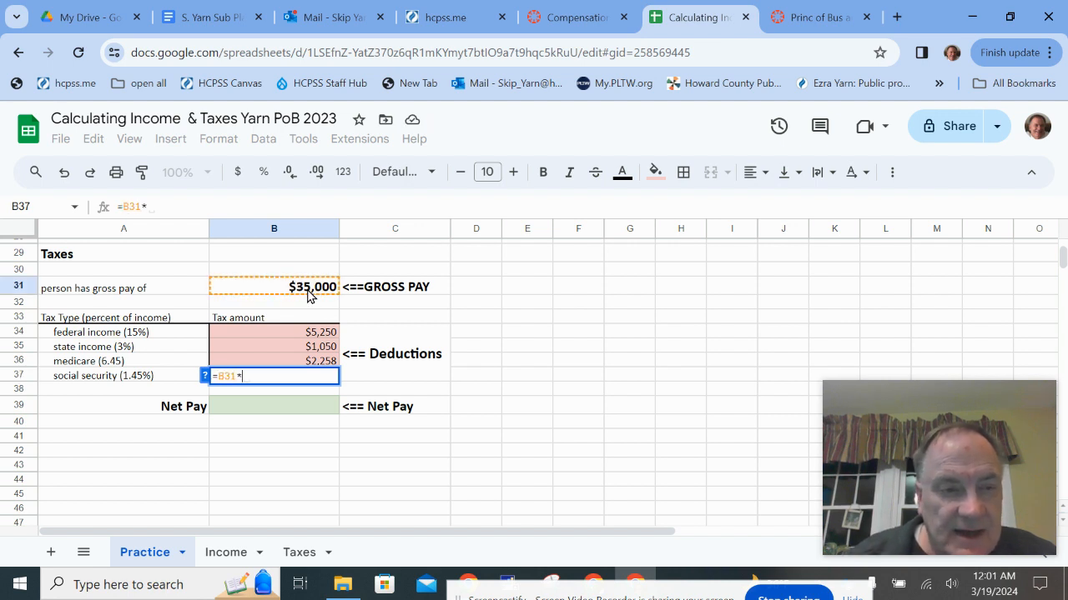
{"action": "type", "text": "1.45%"}
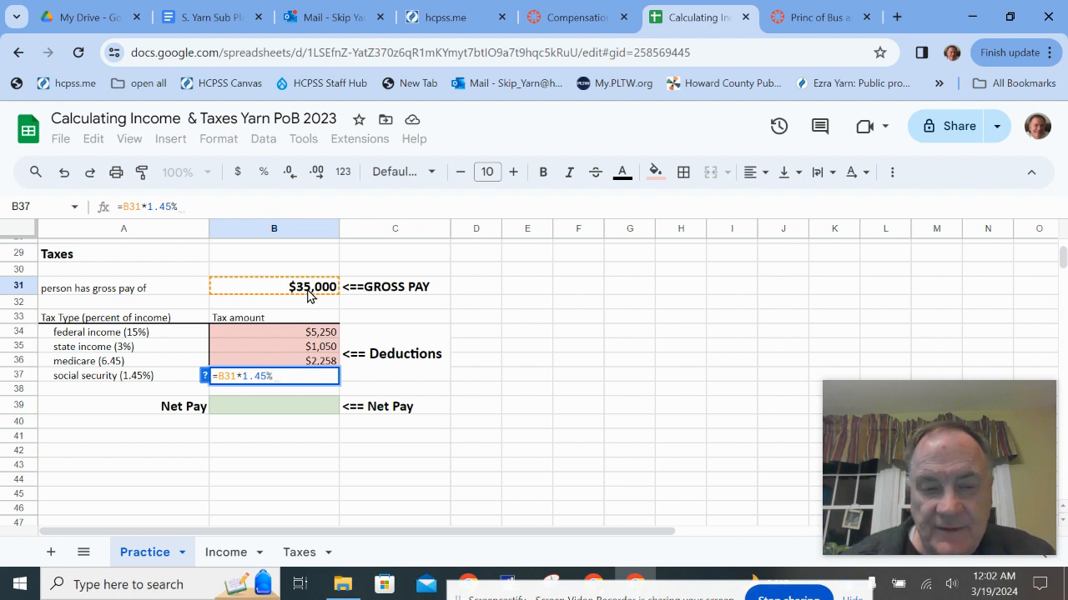
{"action": "key", "text": "Return"}
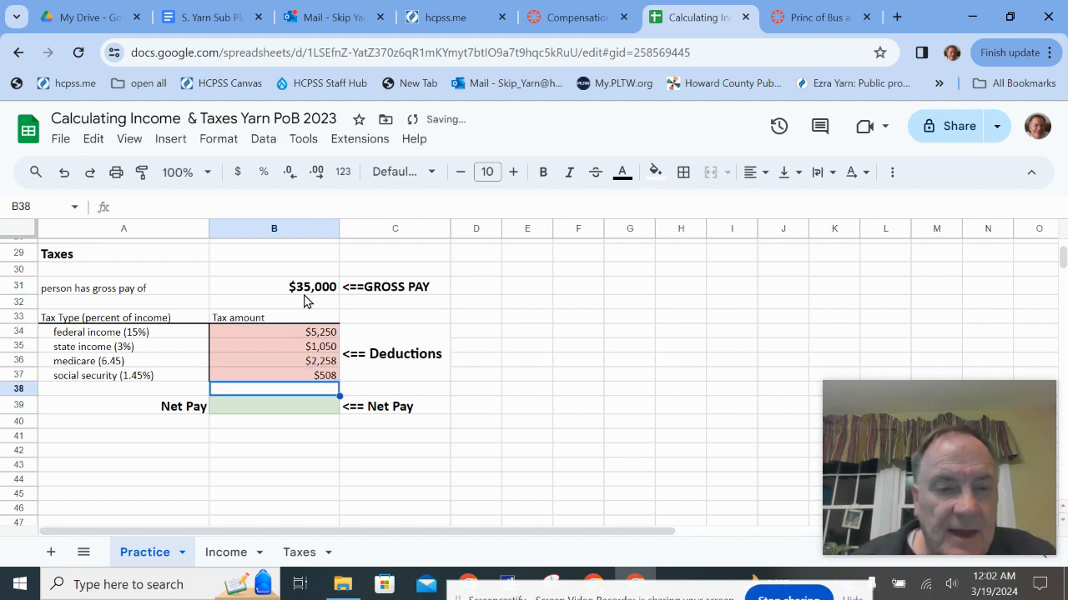
- Calculate the net pay in B39 with =B31-sum(B34:B37), subtracting the four tax amounts from the gross pay
{"action": "left_click", "coordinate": [296, 406]}
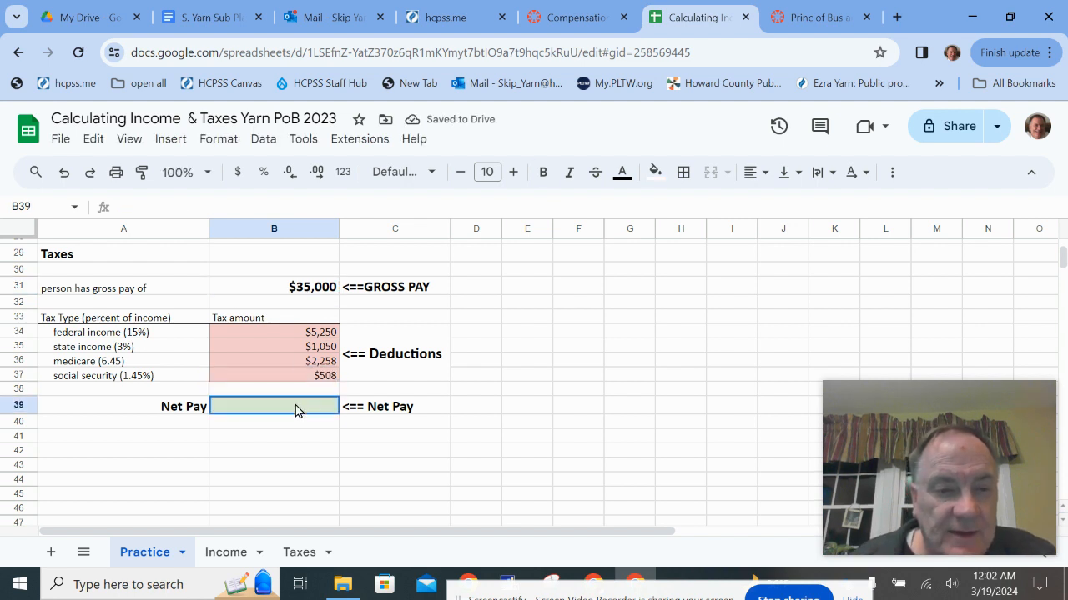
{"action": "double_click", "coordinate": [295, 406]}
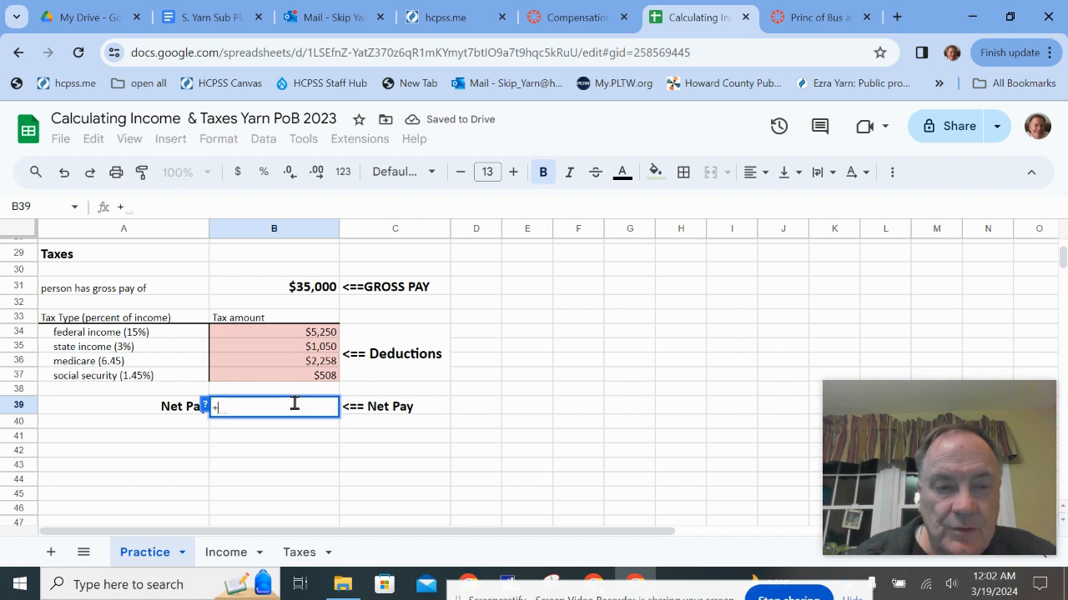
{"action": "type", "text": "="}
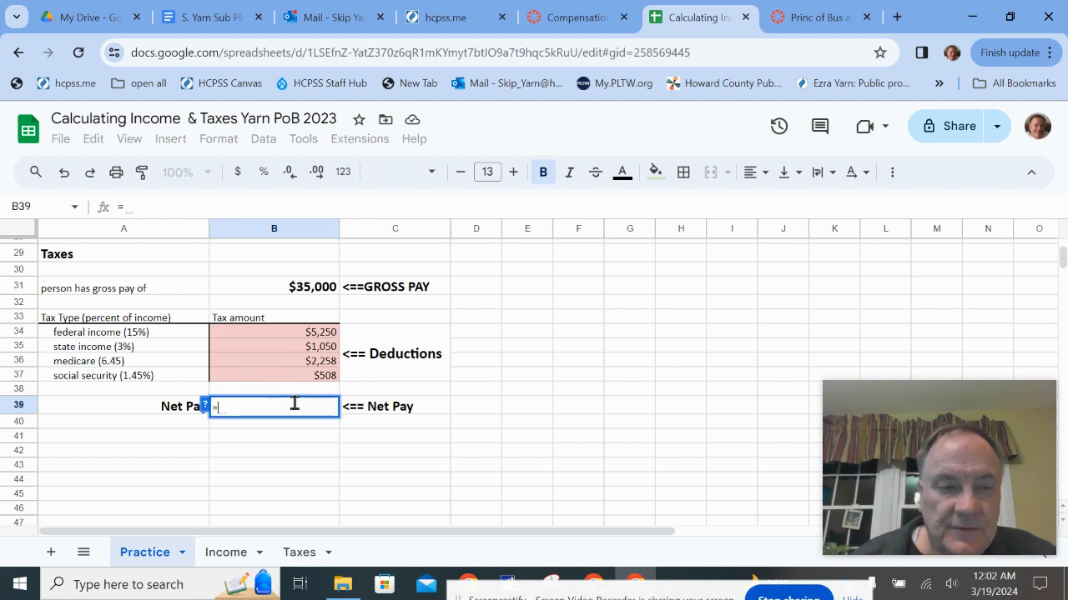
{"action": "left_click", "coordinate": [313, 292]}
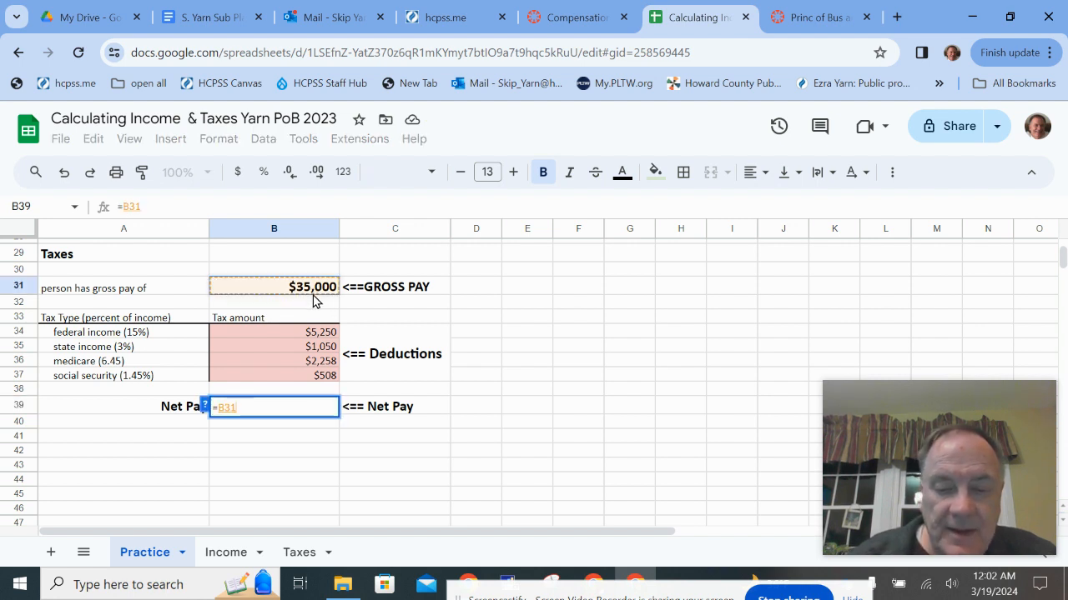
{"action": "type", "text": "-sum"}
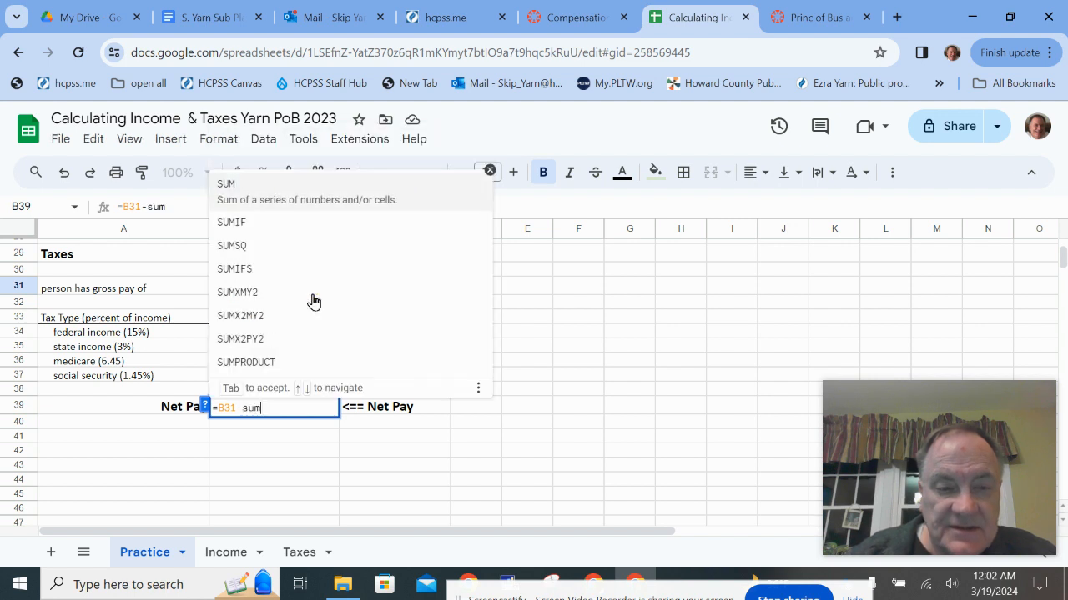
{"action": "type", "text": "("}
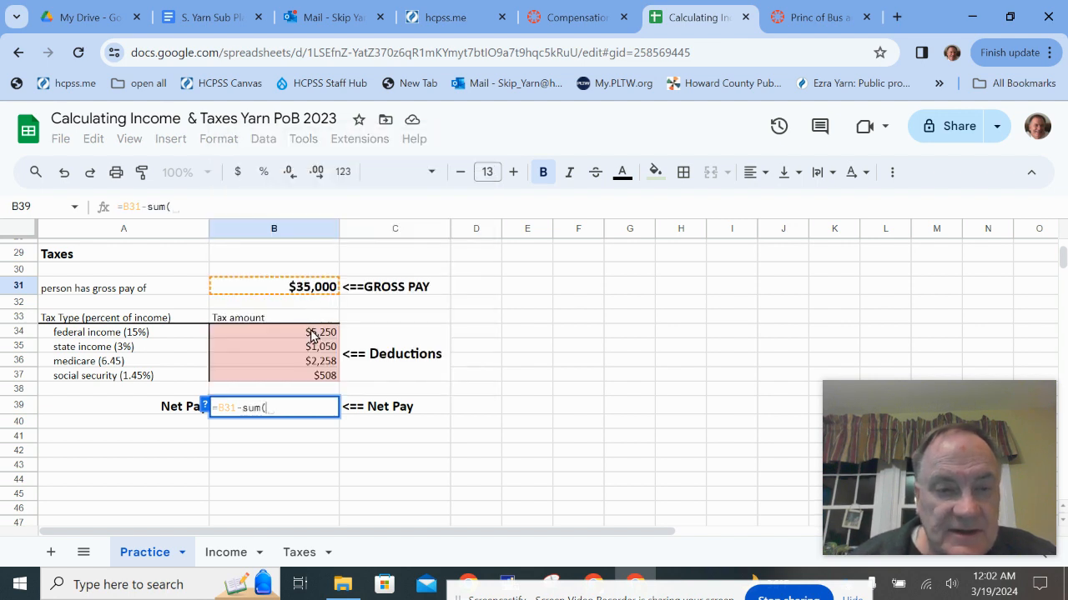
{"action": "left_click_drag", "start_coordinate": [315, 332], "coordinate": [319, 382]}
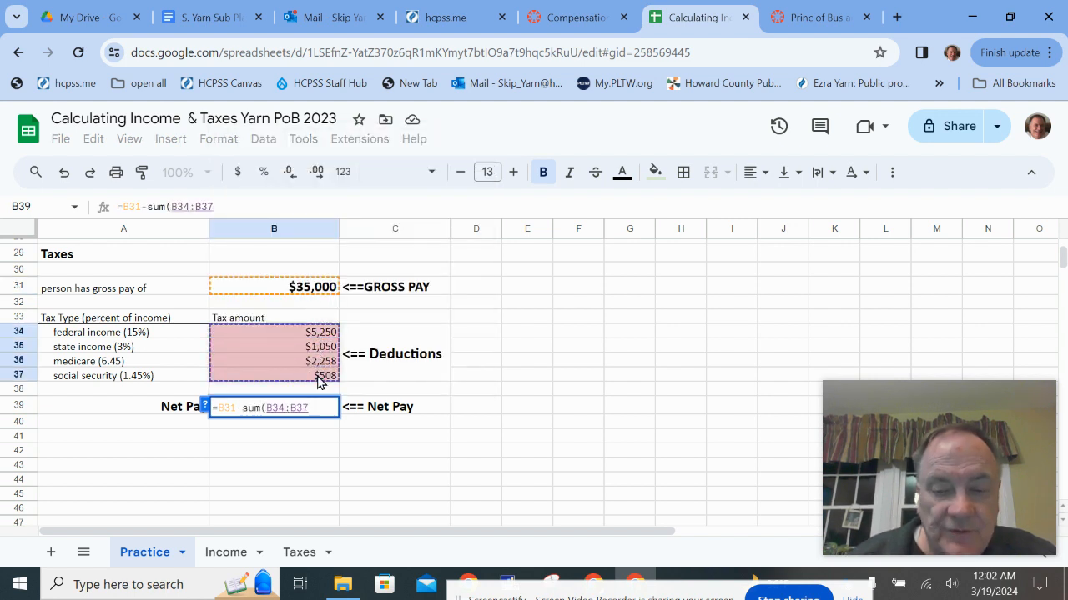
{"action": "type", "text": ")"}
{"action": "left_click", "coordinate": [463, 410]}
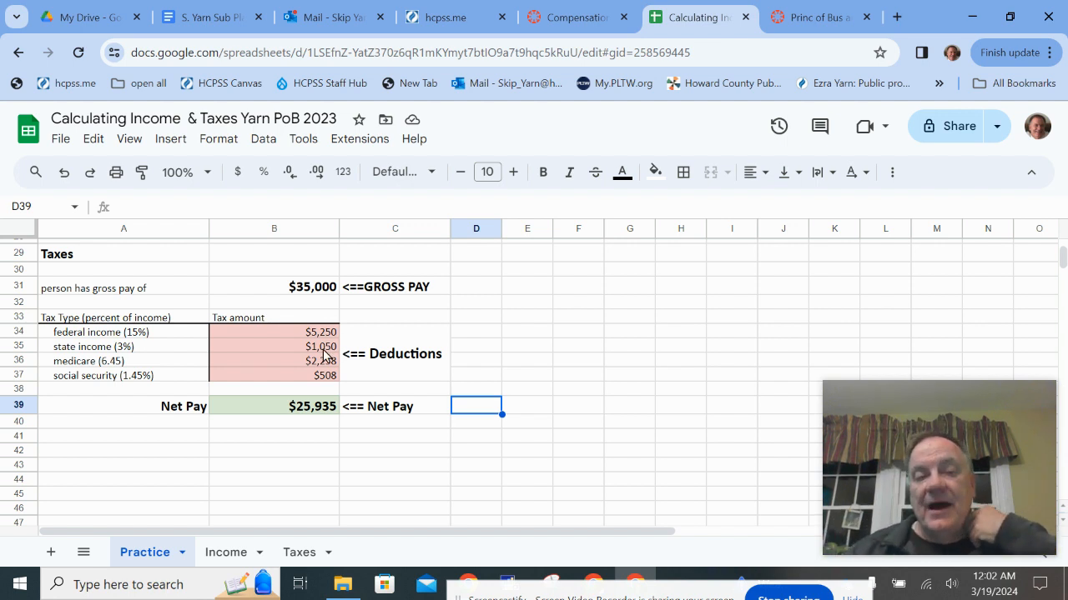
- Review the Income sheet's instructions and the formula cells for the tips, commission and hourly-rate employees, down to the gross income rows
{"action": "scroll", "coordinate": [375, 350], "scroll_direction": "down", "scroll_amount": 1}
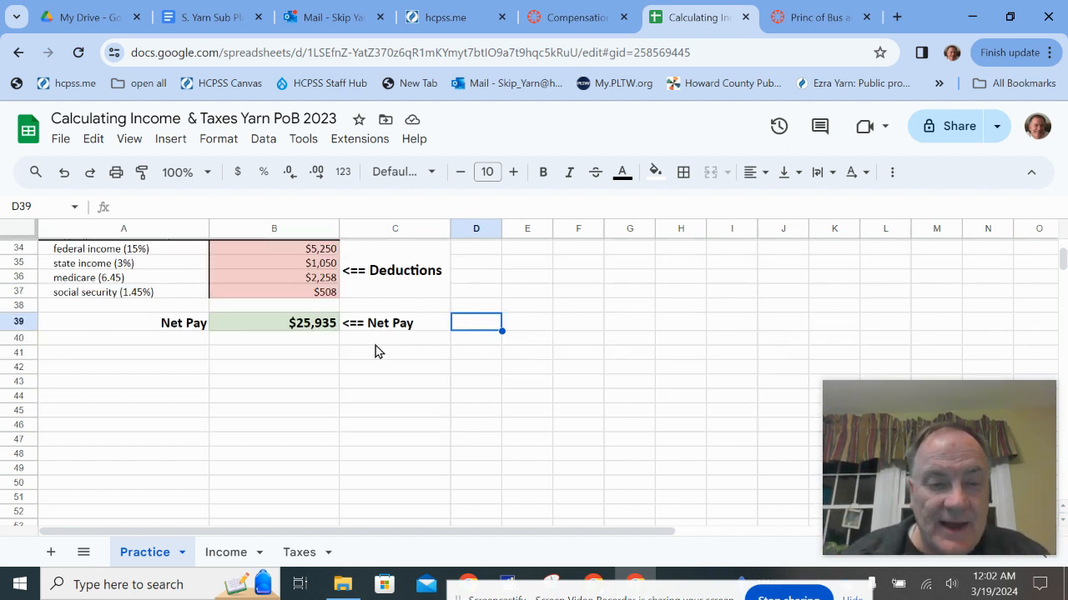
{"action": "left_click", "coordinate": [236, 553]}
{"action": "scroll", "coordinate": [251, 392], "scroll_direction": "down", "scroll_amount": 1}
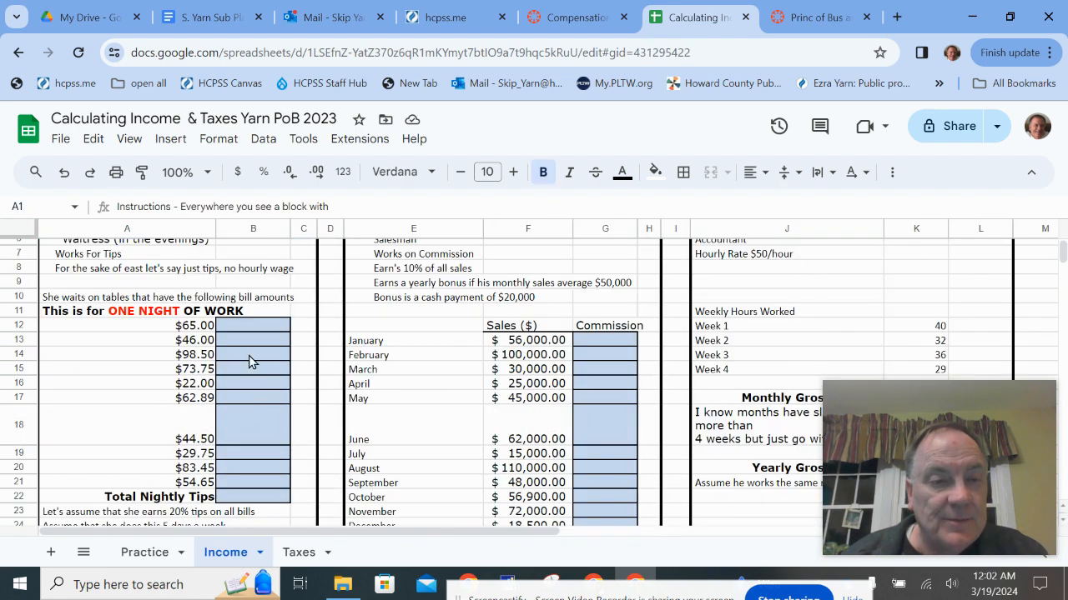
{"action": "scroll", "coordinate": [254, 346], "scroll_direction": "down", "scroll_amount": 1}
{"action": "scroll", "coordinate": [242, 321], "scroll_direction": "up", "scroll_amount": 2}
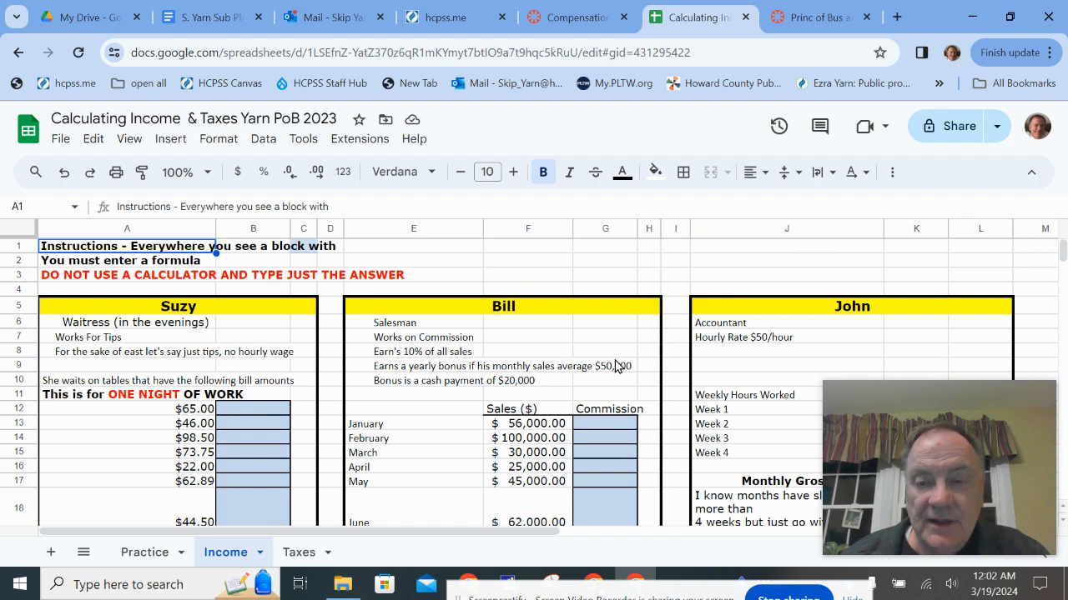
{"action": "scroll", "coordinate": [614, 367], "scroll_direction": "down", "scroll_amount": 2}
{"action": "scroll", "coordinate": [610, 369], "scroll_direction": "down", "scroll_amount": 1}
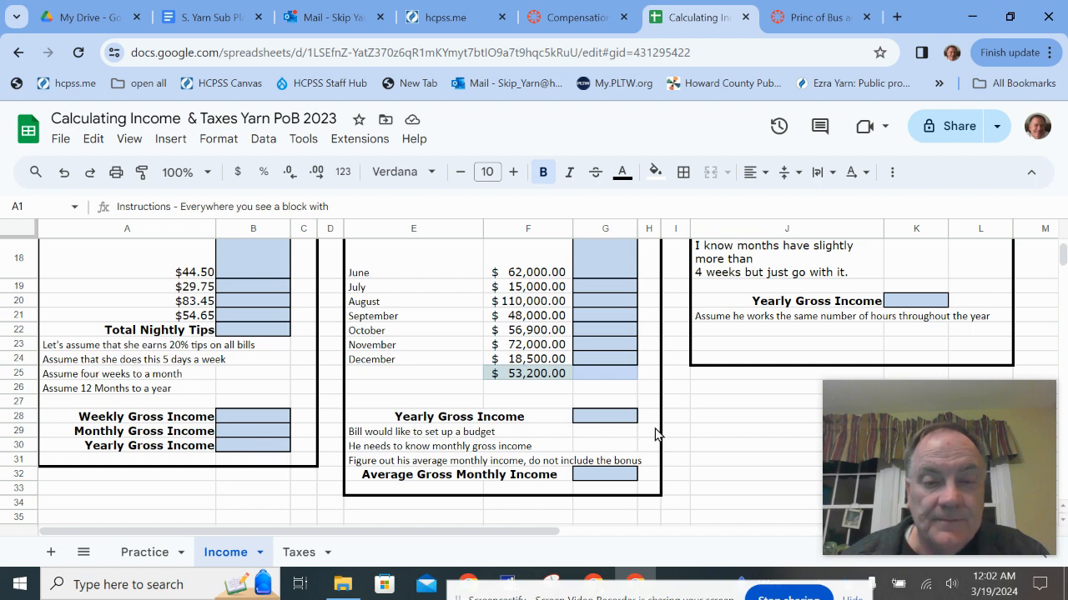
{"action": "scroll", "coordinate": [656, 429], "scroll_direction": "down", "scroll_amount": 1}
{"action": "scroll", "coordinate": [655, 429], "scroll_direction": "up", "scroll_amount": 5}
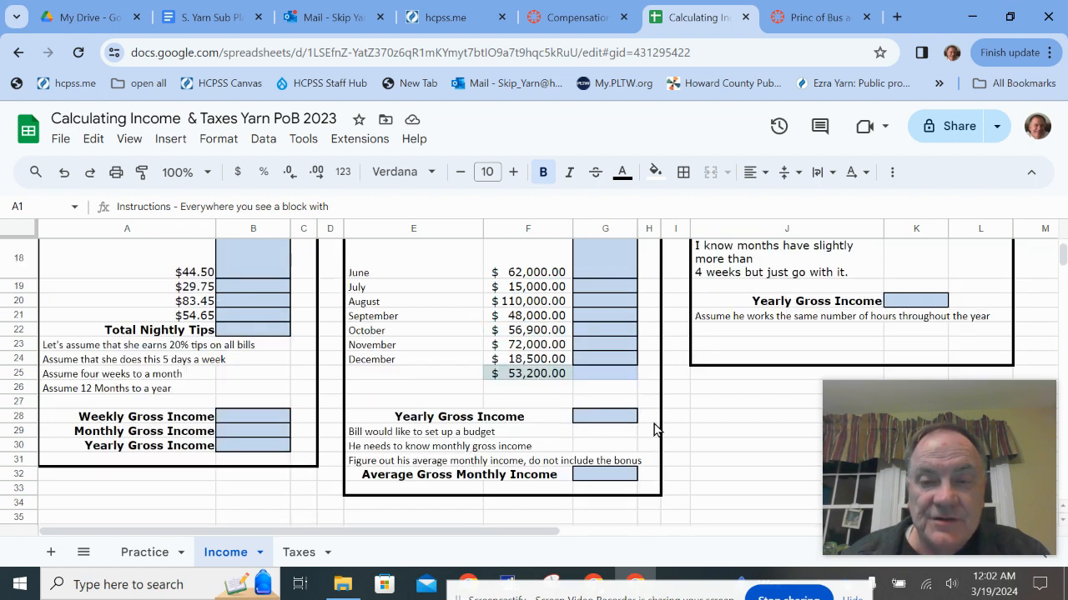
{"action": "scroll", "coordinate": [540, 421], "scroll_direction": "down", "scroll_amount": 5}
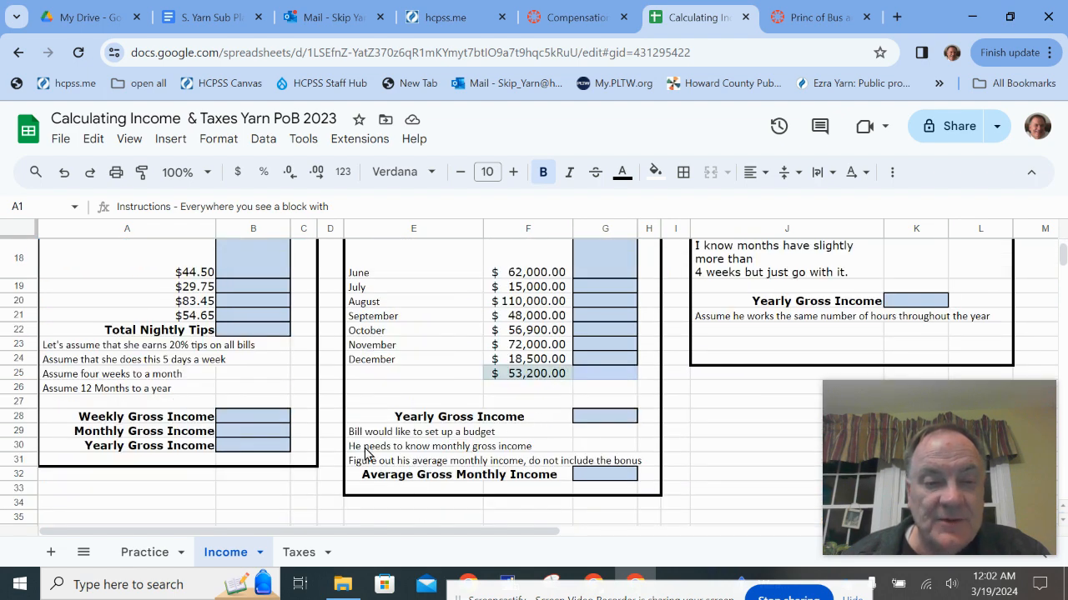
{"action": "scroll", "coordinate": [367, 471], "scroll_direction": "up", "scroll_amount": 2}
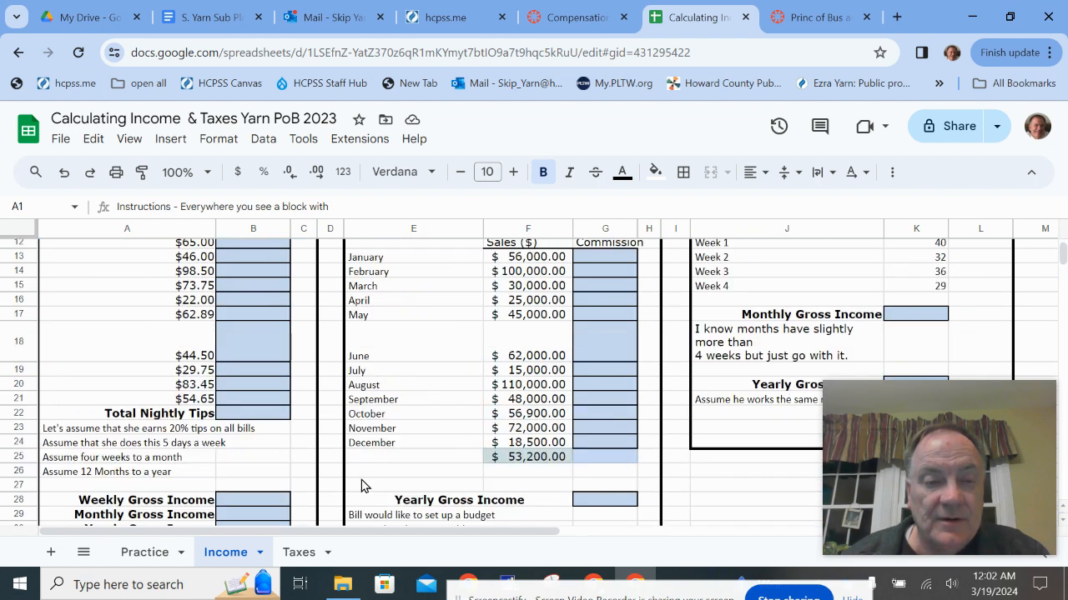
- Review the Taxes sheet, going through the first employee's cells from yearly gross and the four taxes to yearly and monthly net income
{"action": "left_click", "coordinate": [300, 553]}
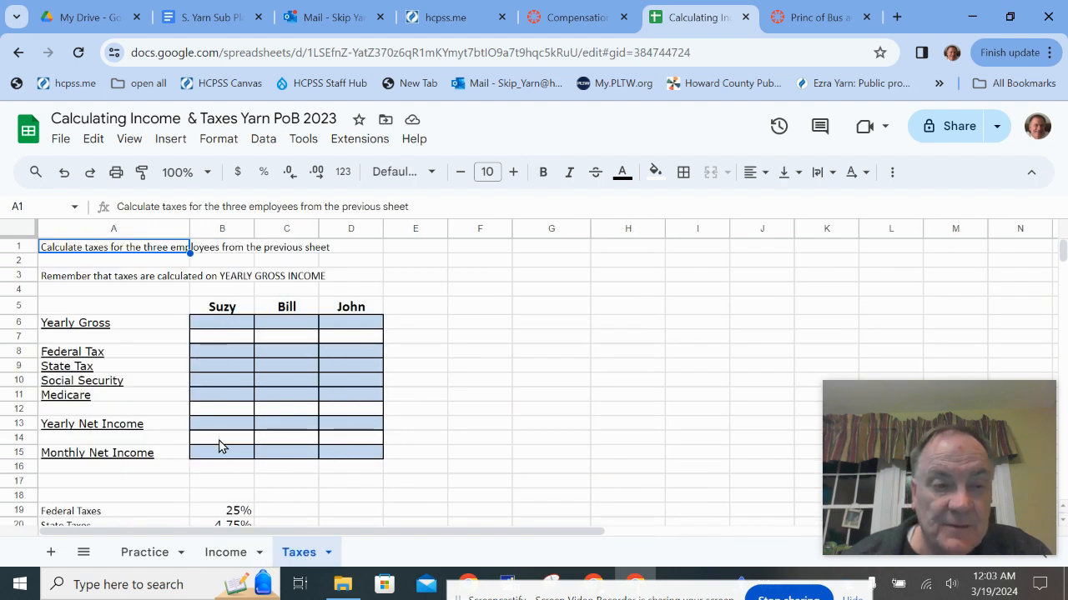
{"action": "left_click", "coordinate": [215, 325]}
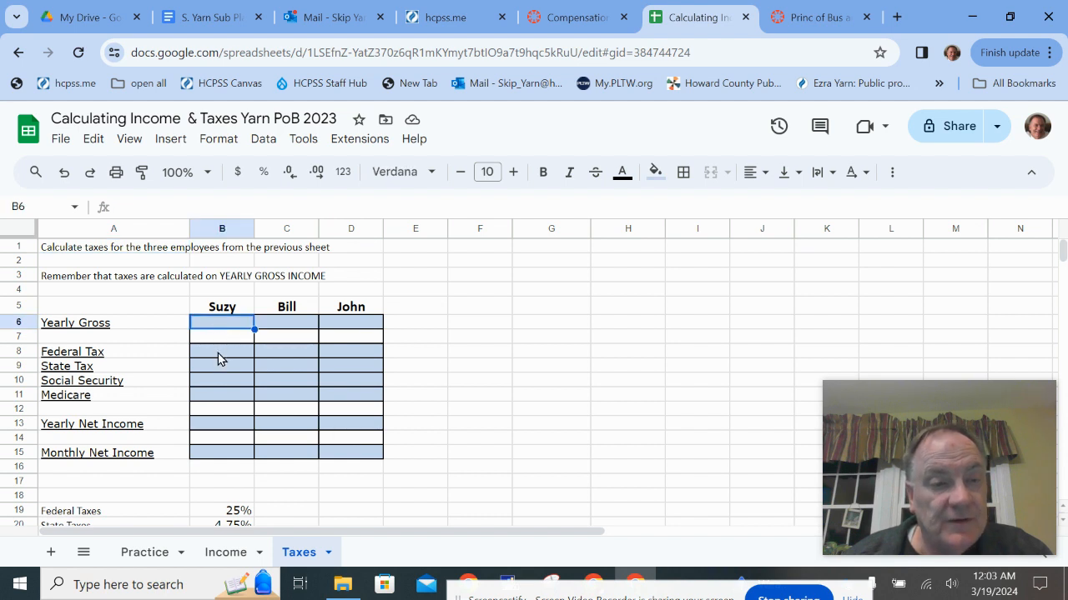
{"action": "left_click", "coordinate": [218, 351]}
{"action": "left_click", "coordinate": [219, 366]}
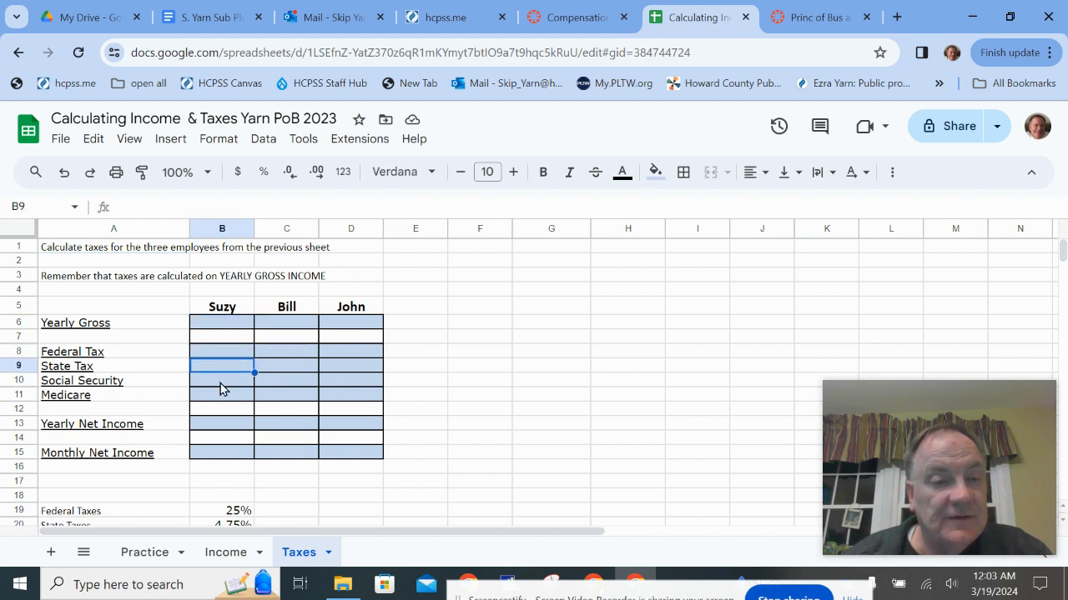
{"action": "left_click", "coordinate": [221, 383]}
{"action": "left_click", "coordinate": [222, 398]}
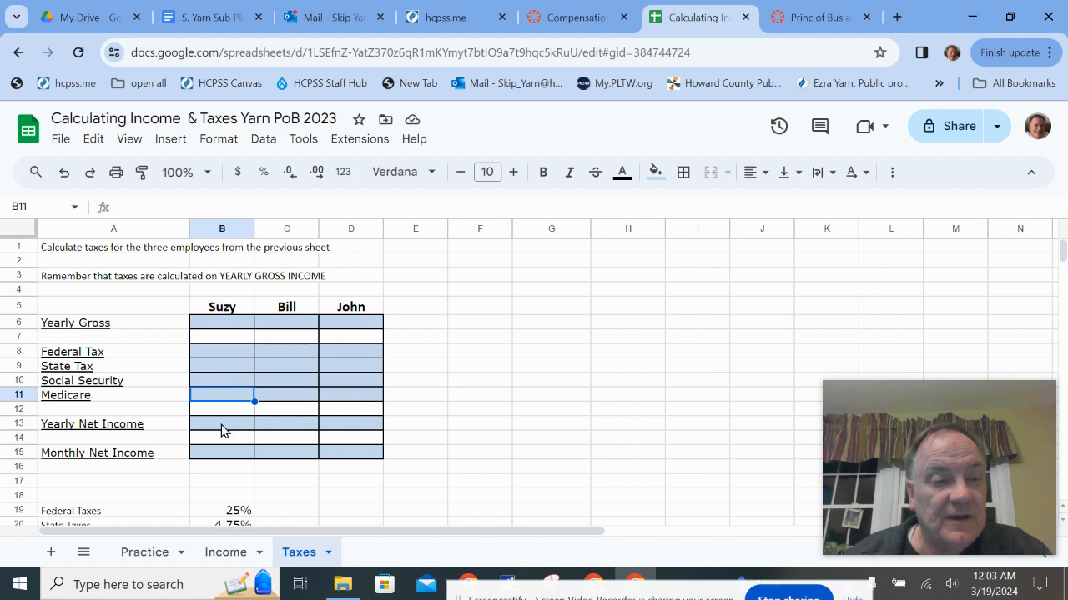
{"action": "left_click", "coordinate": [223, 427]}
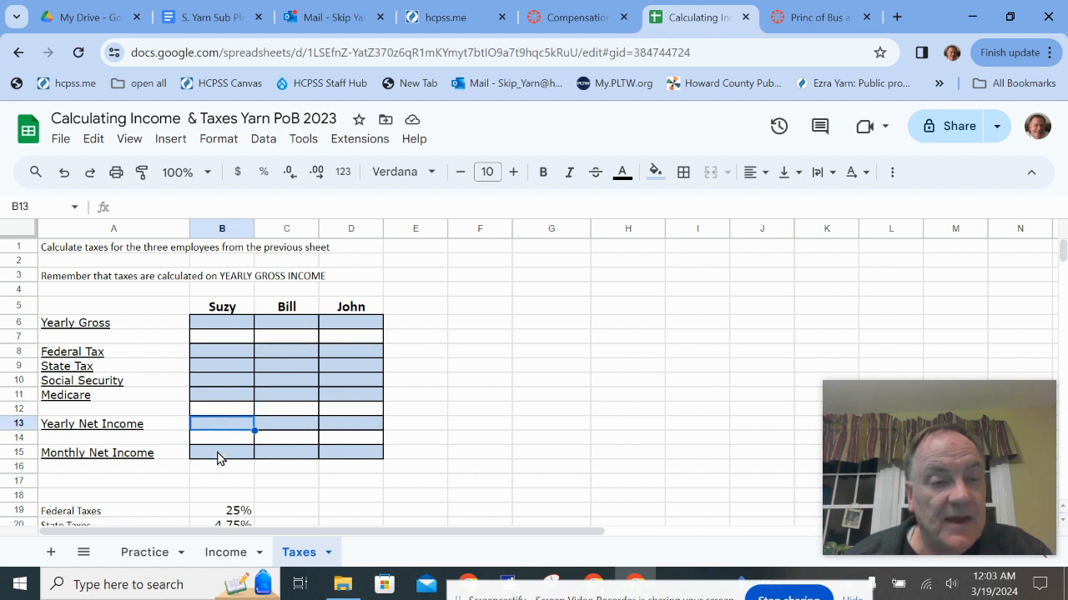
{"action": "left_click", "coordinate": [221, 458]}
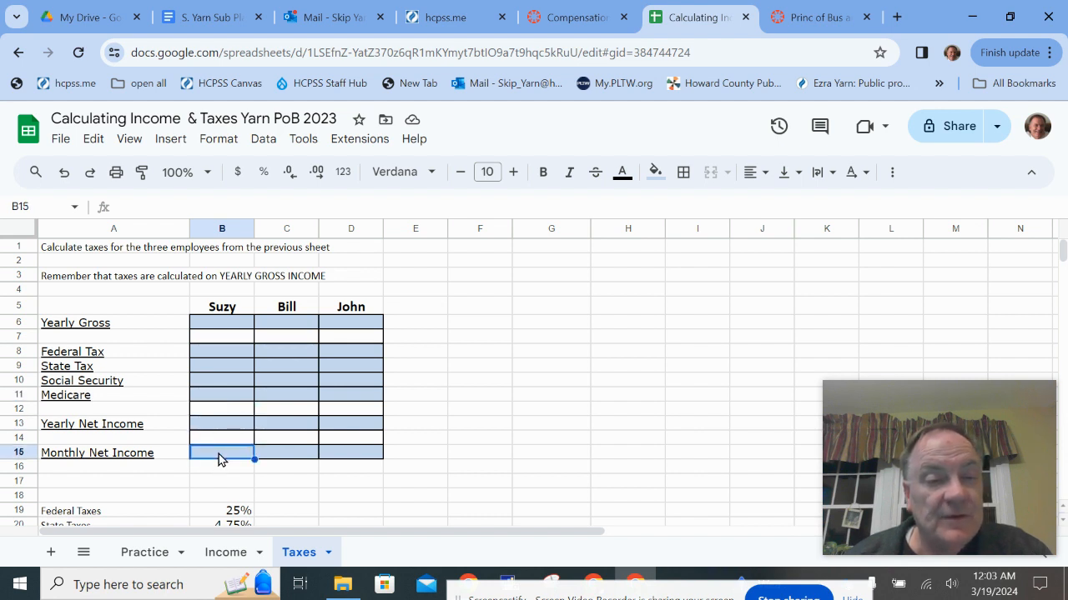